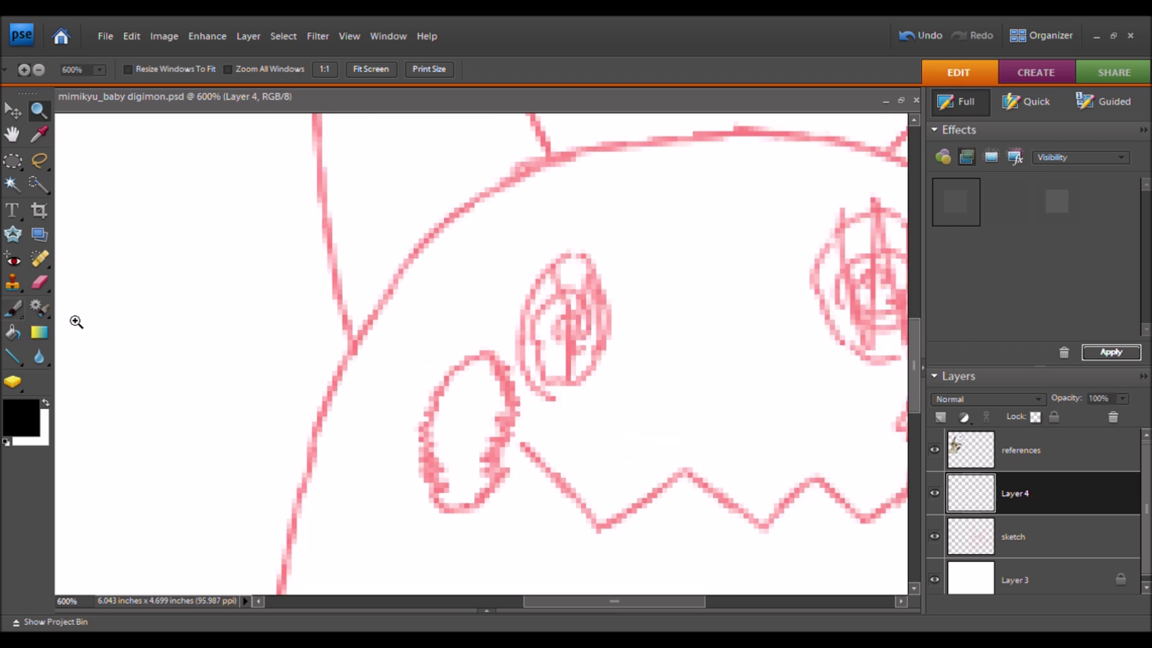
- Ink the curved top of the head over the sketch in black on Layer 4 with a 2 px brush
mouse_move(900, 312)
left_mouse_down()
mouse_move(533, 524)
mouse_move(415, 445)
left_mouse_up()
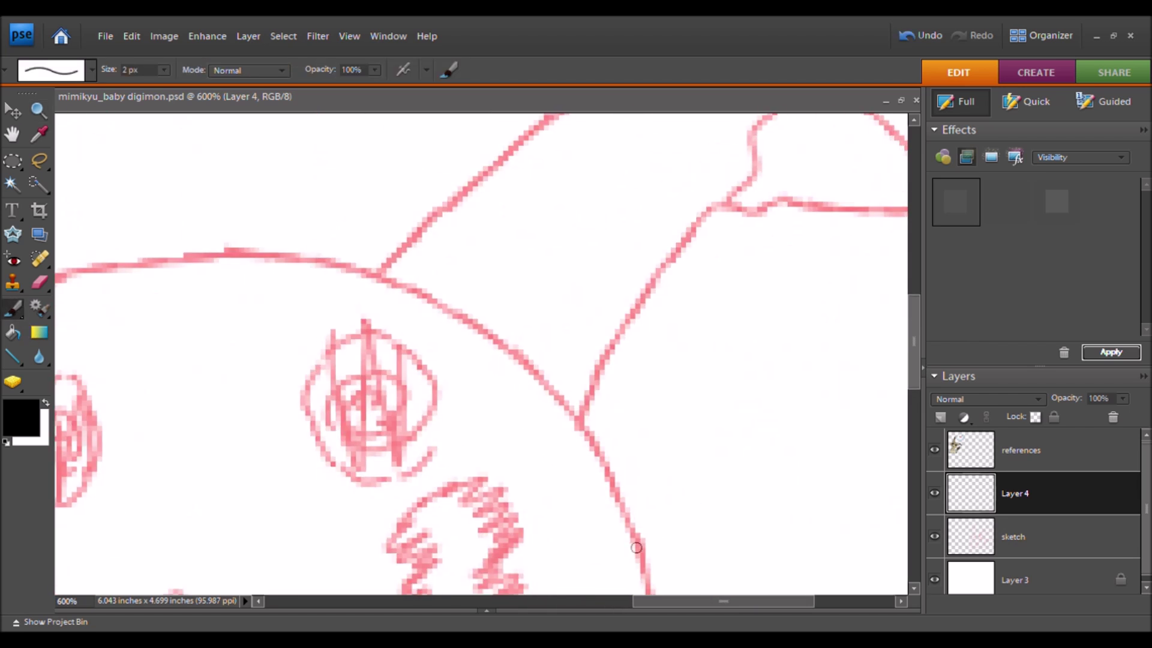
mouse_move(616, 498)
left_mouse_down()
mouse_move(551, 390)
mouse_move(472, 319)
mouse_move(265, 256)
mouse_move(107, 262)
left_mouse_up()
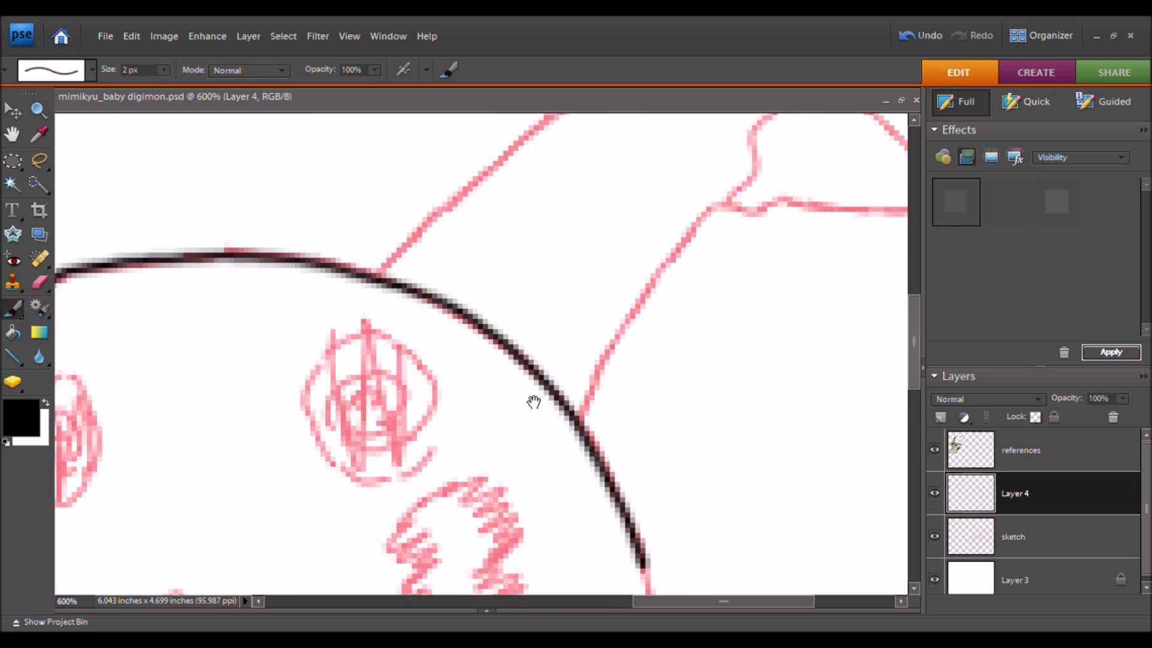
left_click_drag(525, 398, 942, 357)
left_click_drag(216, 519, 243, 451)
key("ctrl+z")
key("e")
mouse_move(469, 236)
left_mouse_down()
mouse_move(380, 272)
mouse_move(311, 341)
mouse_move(239, 448)
mouse_move(199, 594)
left_mouse_up()
key("b")
- Ink the body's left side outline in black, following the sketch down toward the hem
scroll(402, 360, "down", 4)
scroll(582, 483, "down", 4)
mouse_move(581, 482)
left_mouse_down()
mouse_move(418, 503)
mouse_move(329, 456)
mouse_move(247, 465)
mouse_move(215, 411)
mouse_move(254, 98)
left_mouse_up()
left_click_drag(293, 188, 310, 430)
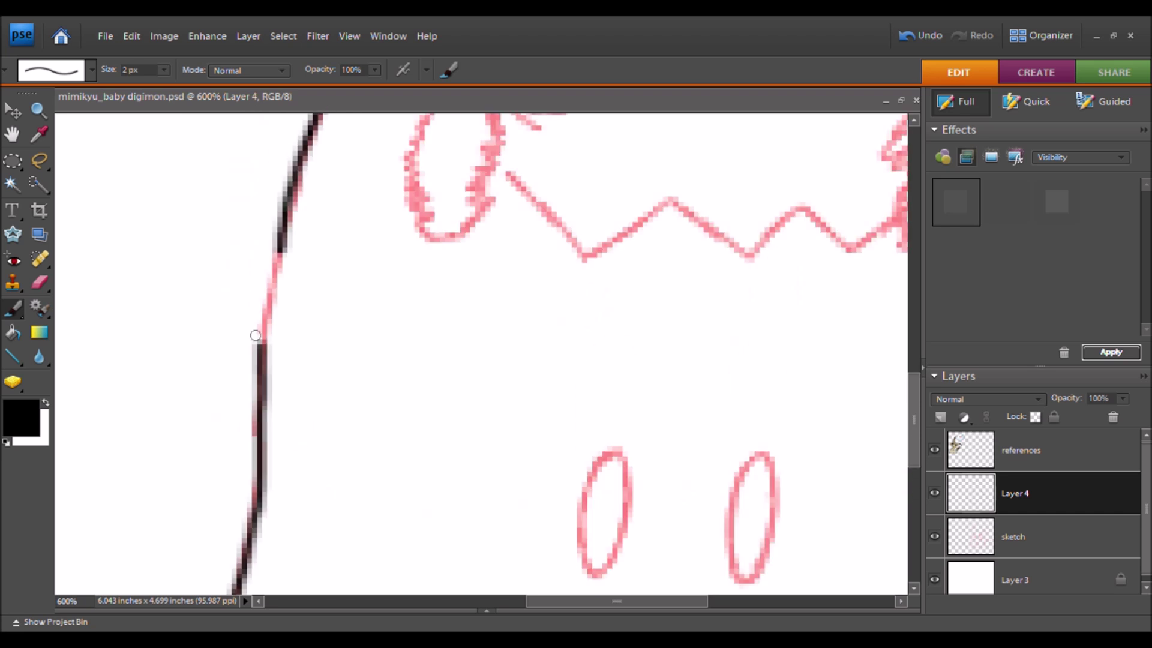
- Ink the body's wavy hem and the three small rounded shapes beneath it in black
scroll(318, 294, "down", 6)
scroll(318, 294, "right", 6)
mouse_move(831, 191)
left_mouse_down()
mouse_move(826, 228)
mouse_move(860, 338)
mouse_move(780, 404)
mouse_move(677, 377)
mouse_move(581, 429)
mouse_move(482, 436)
mouse_move(354, 396)
mouse_move(258, 392)
left_mouse_up()
key("e")
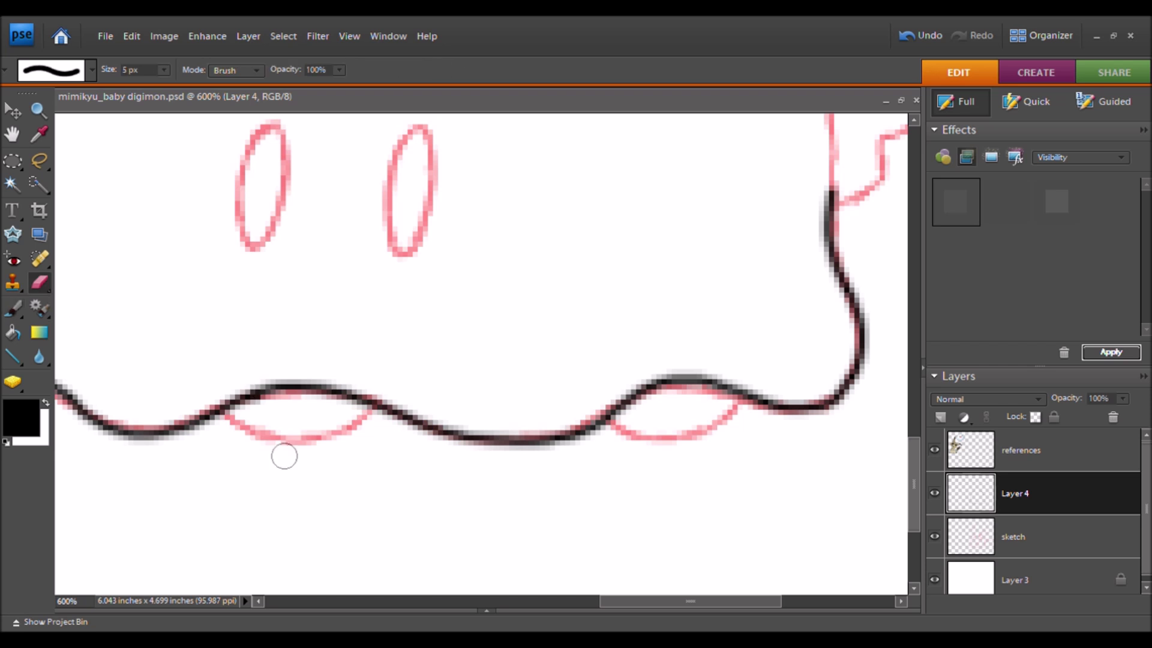
key("b")
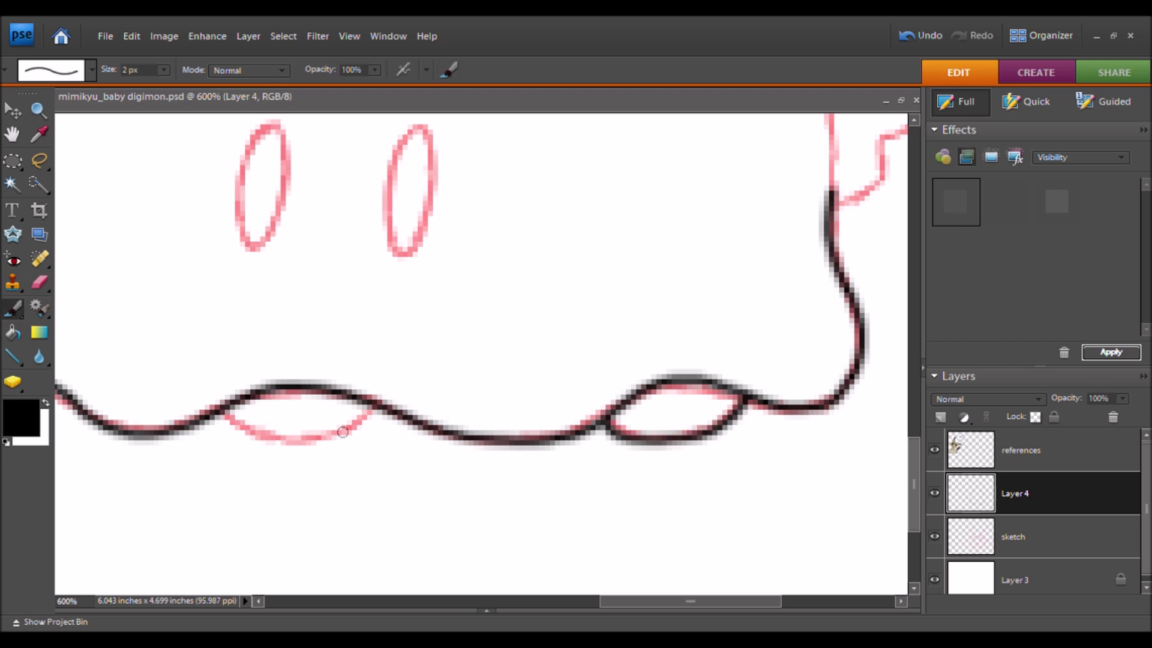
scroll(316, 429, "left", 5)
scroll(316, 428, "up", 1)
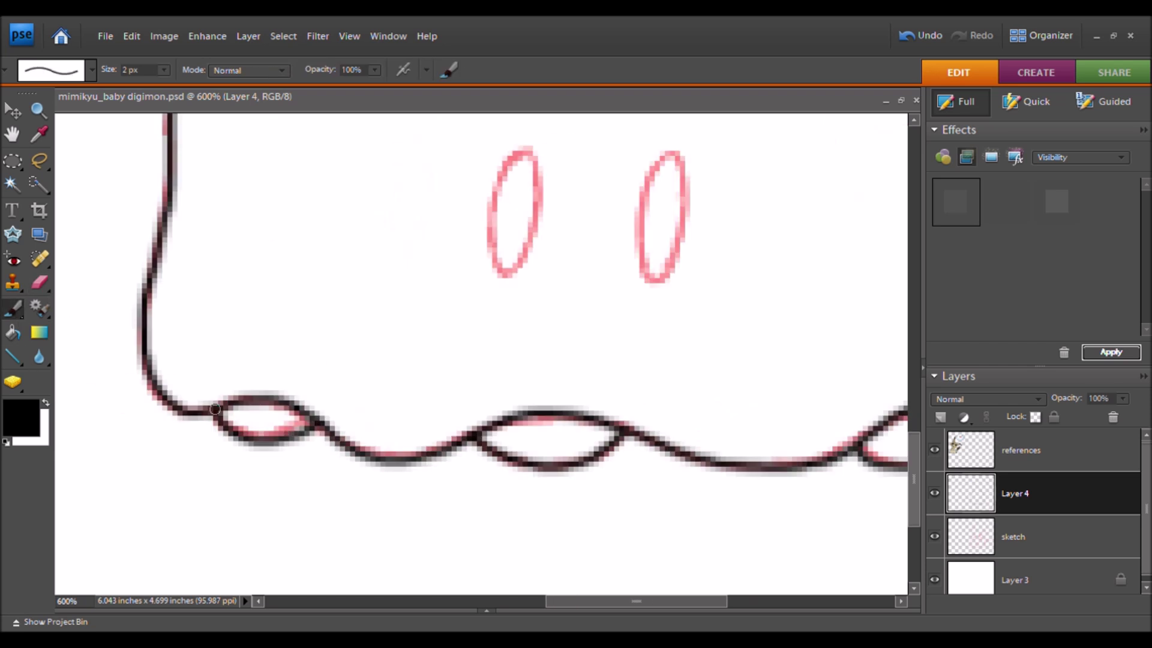
- Ink the body's right side, joining the hem outline to the head curve
scroll(404, 457, "up", 6)
scroll(403, 458, "right", 7)
left_click_drag(722, 477, 697, 259)
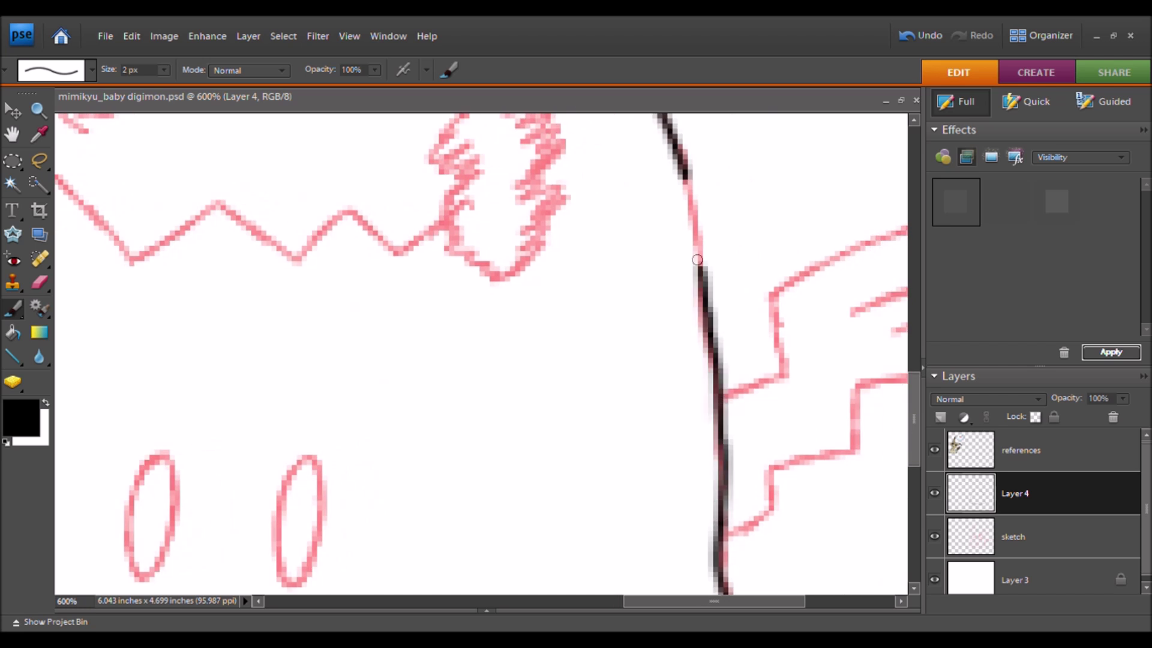
- Ink the tail's stepped outline and oval end, and trace its two inner detail lines with a 1 px brush
scroll(776, 233, "right", 7)
mouse_move(750, 201)
left_mouse_down()
mouse_move(760, 334)
mouse_move(727, 350)
mouse_move(722, 252)
left_mouse_up()
mouse_move(697, 380)
left_mouse_down()
mouse_move(546, 387)
mouse_move(473, 421)
mouse_move(365, 543)
left_mouse_up()
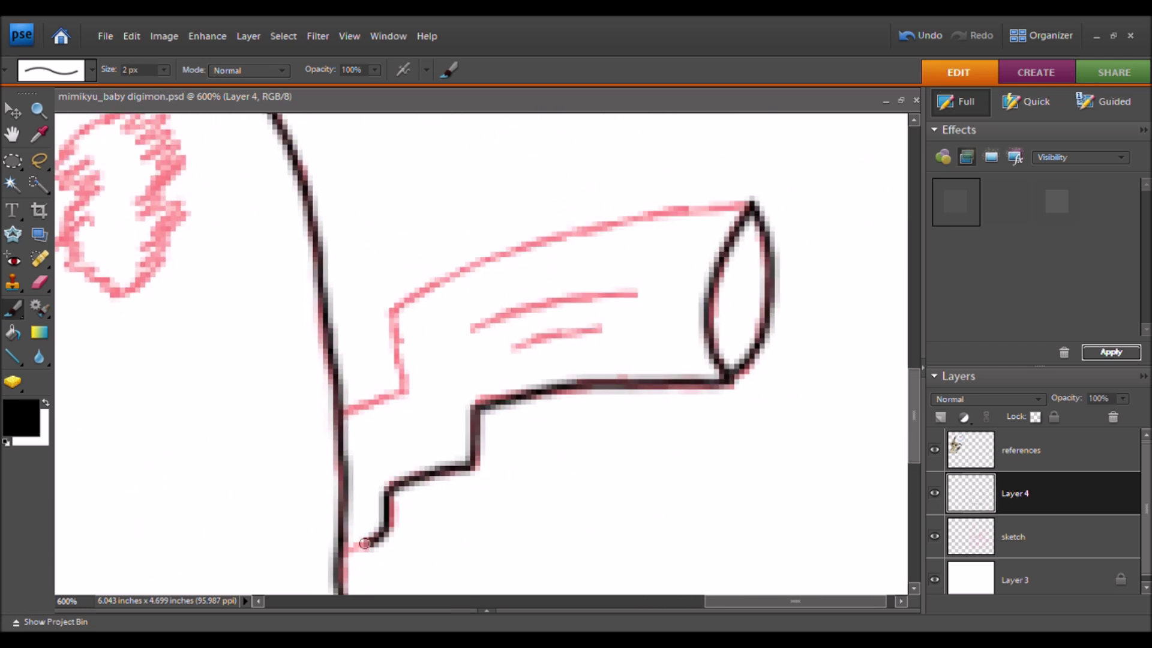
mouse_move(753, 199)
left_mouse_down()
mouse_move(496, 251)
mouse_move(421, 294)
left_mouse_up()
key("ctrl+z")
mouse_move(703, 210)
left_mouse_down()
mouse_move(401, 295)
mouse_move(372, 397)
left_mouse_up()
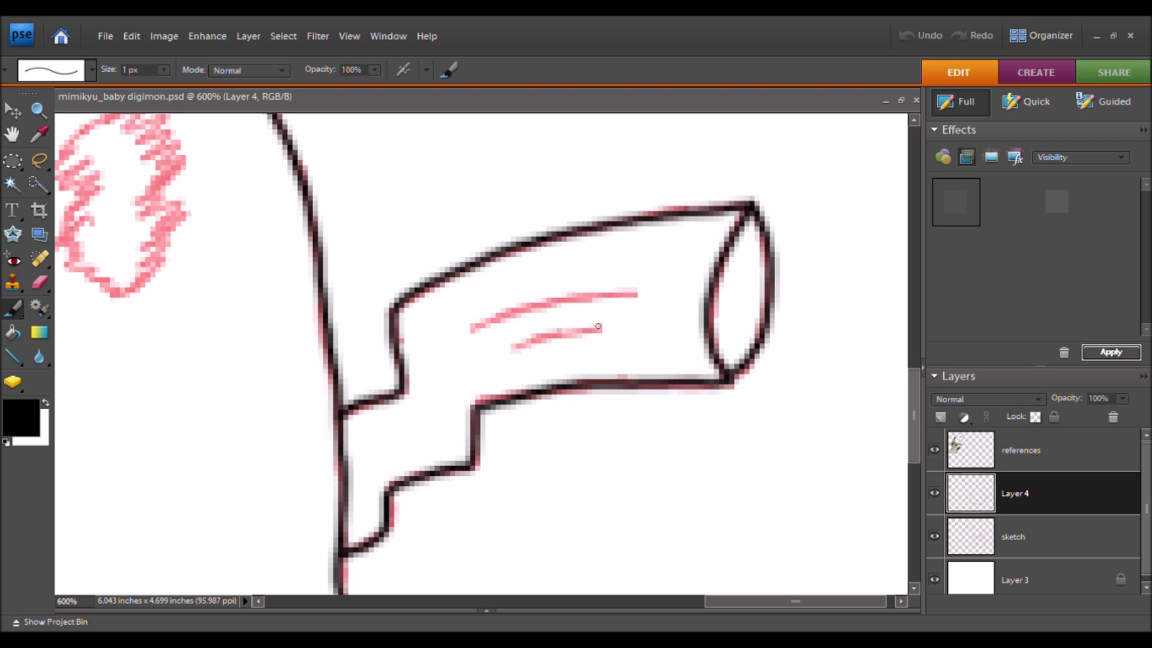
left_click_drag(599, 328, 512, 353)
left_click_drag(642, 292, 472, 329)
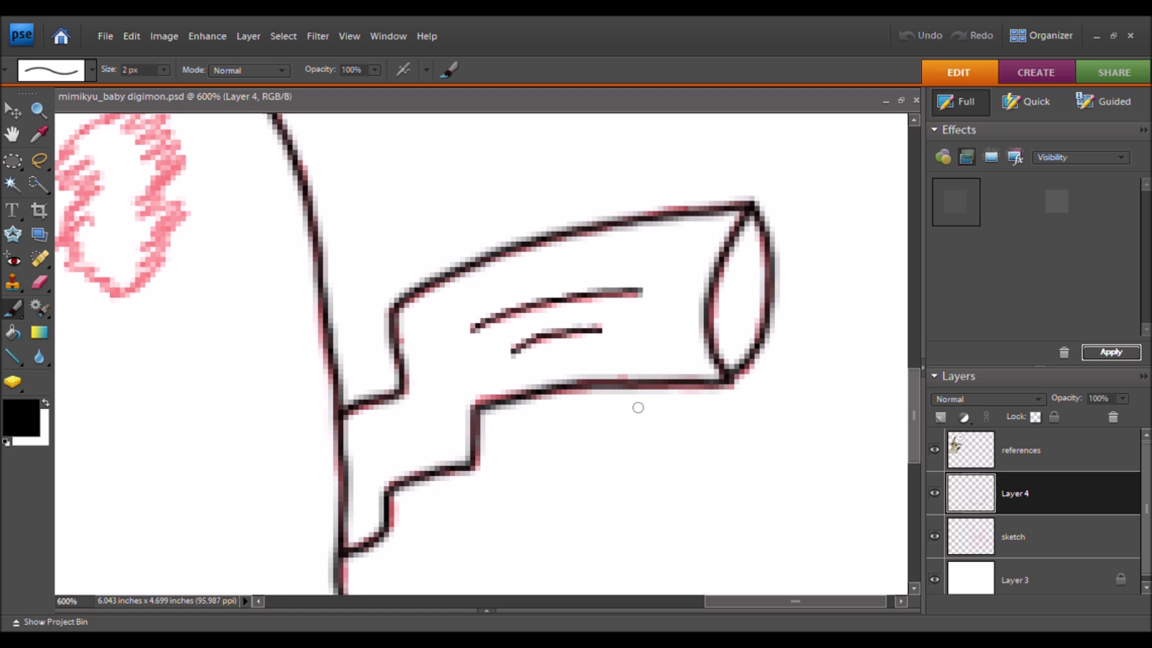
- Ink the right ear's outline in black with a 2 px brush, following the sketch
mouse_move(171, 135)
left_mouse_down()
mouse_move(383, 549)
mouse_move(346, 586)
left_mouse_up()
mouse_move(771, 273)
left_mouse_down()
mouse_move(555, 279)
mouse_move(479, 366)
mouse_move(414, 489)
left_mouse_up()
scroll(414, 489, "up", 3)
mouse_move(668, 296)
left_mouse_down()
mouse_move(553, 235)
mouse_move(273, 367)
mouse_move(176, 461)
left_mouse_up()
- Ink the left ear's inner edge and its bent tip in black
scroll(531, 393, "left", 8)
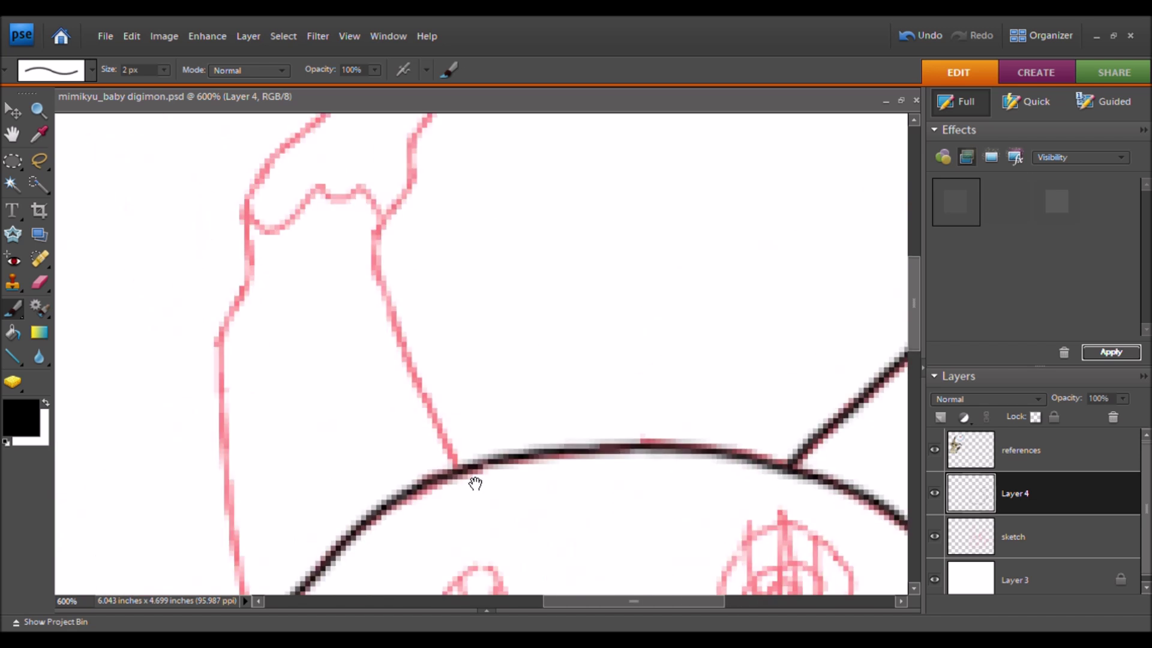
scroll(450, 450, "up", 1)
mouse_move(483, 498)
left_mouse_down()
mouse_move(399, 300)
mouse_move(432, 170)
left_mouse_up()
scroll(430, 154, "up", 3)
scroll(430, 155, "left", 1)
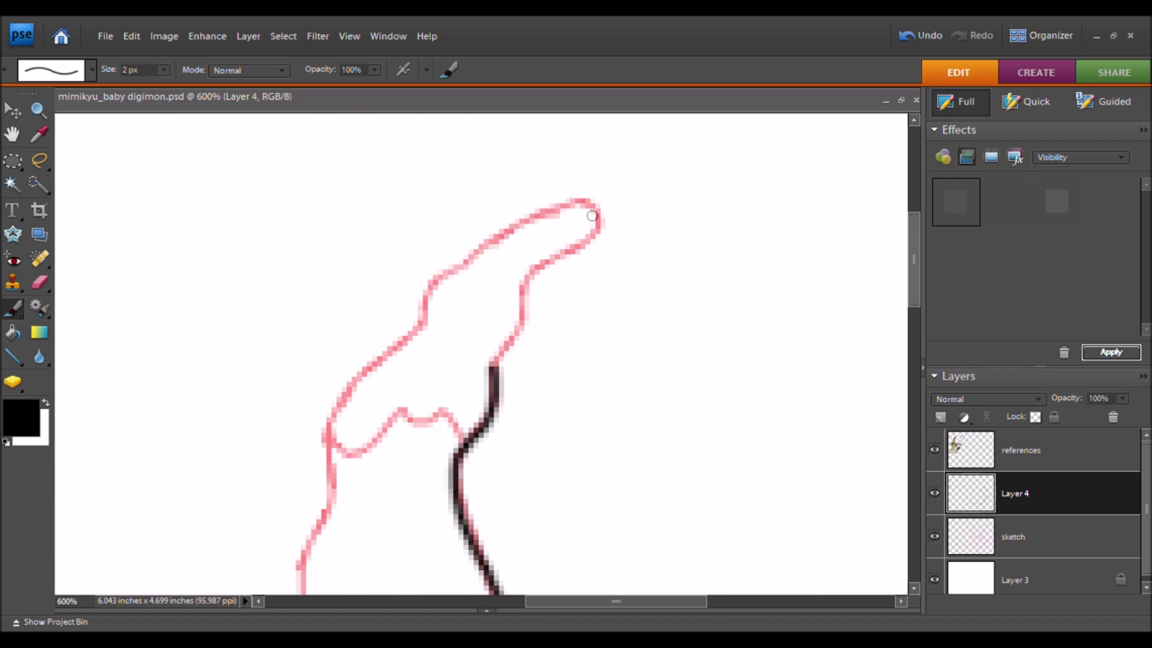
left_click_drag(534, 267, 492, 363)
mouse_move(600, 207)
left_mouse_down()
mouse_move(594, 193)
mouse_move(471, 252)
mouse_move(321, 440)
left_mouse_up()
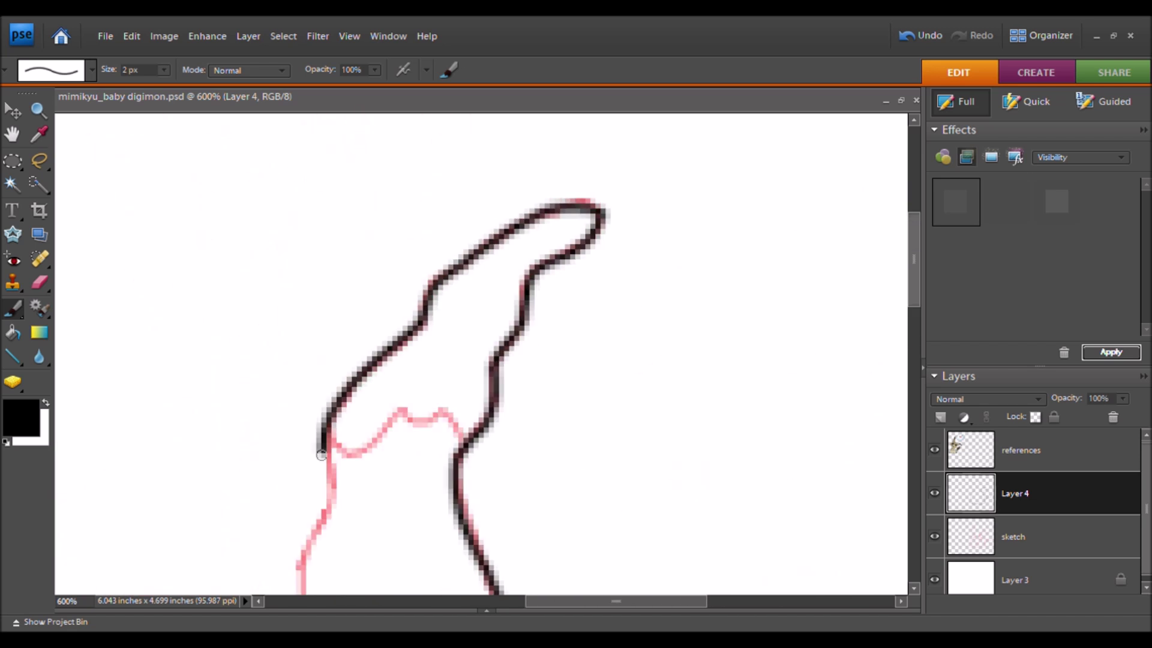
- Ink the wavy marking below the left ear's tip and the ear's outer edge down to the head
left_click_drag(444, 410, 330, 447)
scroll(442, 426, "down", 5)
scroll(443, 427, "left", 3)
mouse_move(504, 246)
left_mouse_down()
mouse_move(472, 374)
mouse_move(509, 593)
left_mouse_up()
- Paint the two oval marks on the lower body solid black with a 5 px brush
scroll(514, 430, "down", 10)
scroll(480, 478, "right", 3)
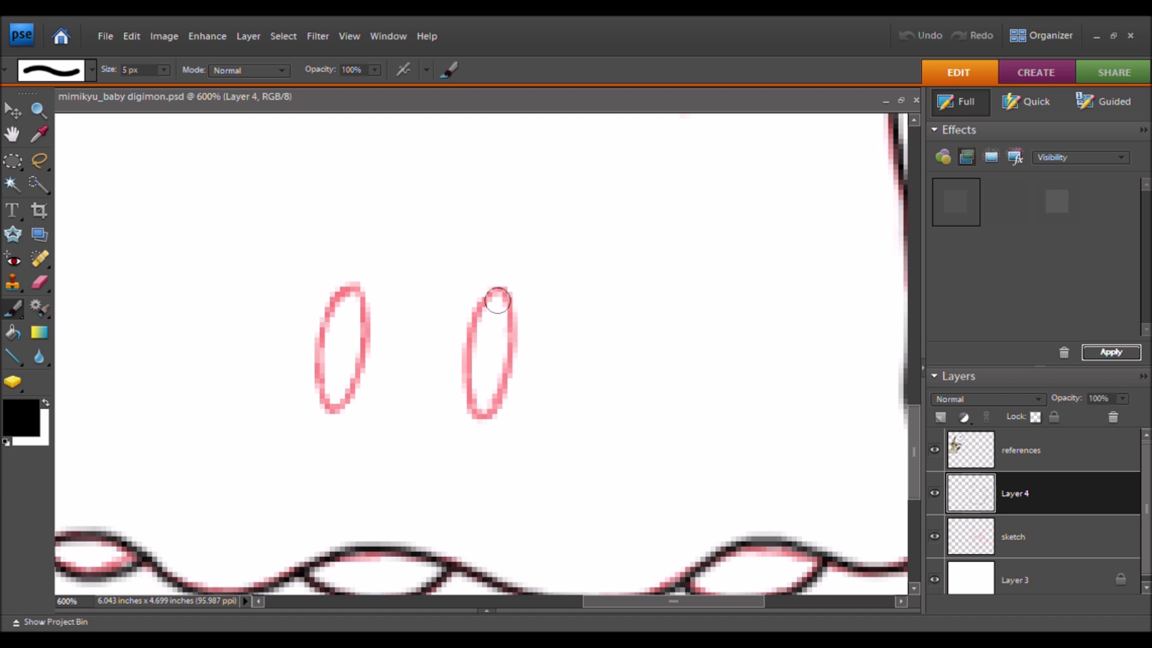
left_click_drag(497, 300, 481, 325)
mouse_move(356, 283)
left_mouse_down()
mouse_move(349, 365)
mouse_move(330, 390)
mouse_move(340, 305)
mouse_move(337, 371)
left_mouse_up()
left_click_drag(503, 354, 481, 366)
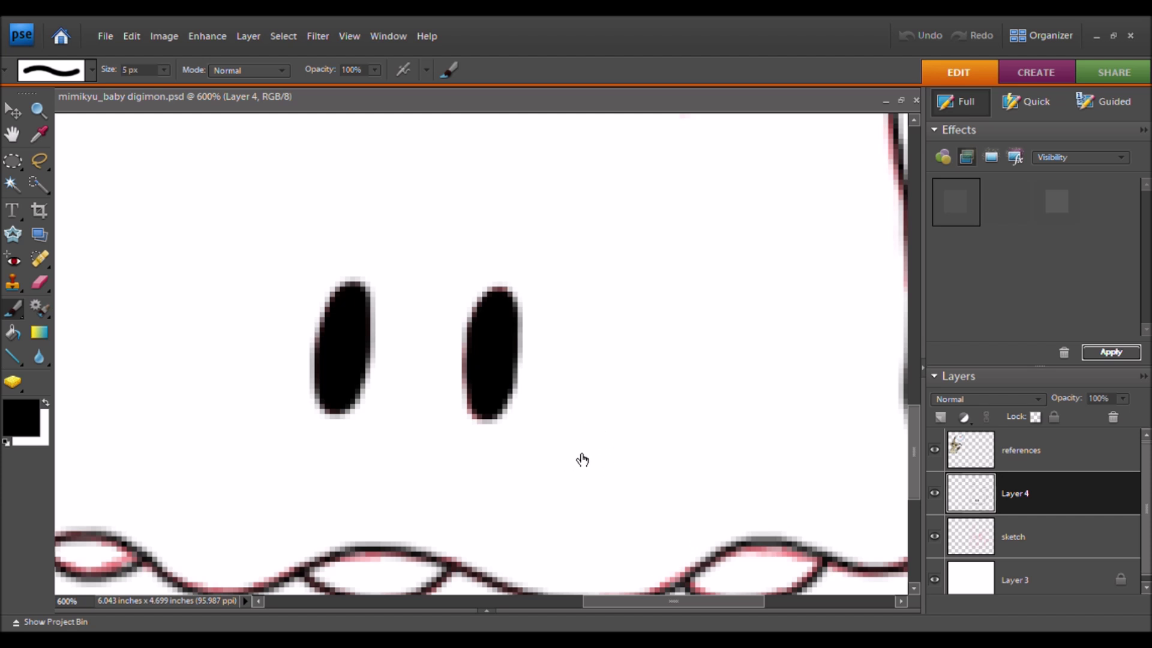
left_click_drag(580, 353, 583, 591)
mouse_move(669, 403)
left_mouse_down()
mouse_move(609, 444)
mouse_move(539, 419)
mouse_move(500, 463)
left_mouse_up()
key("ctrl+z")
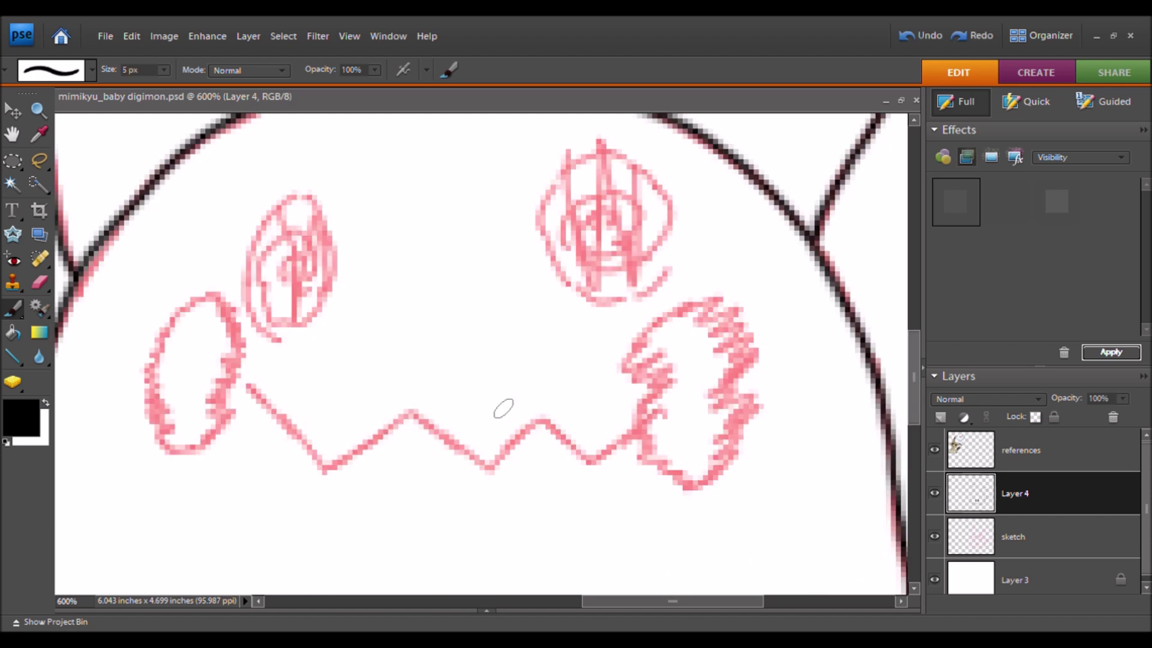
left_click_drag(666, 408, 594, 459)
key("ctrl+z")
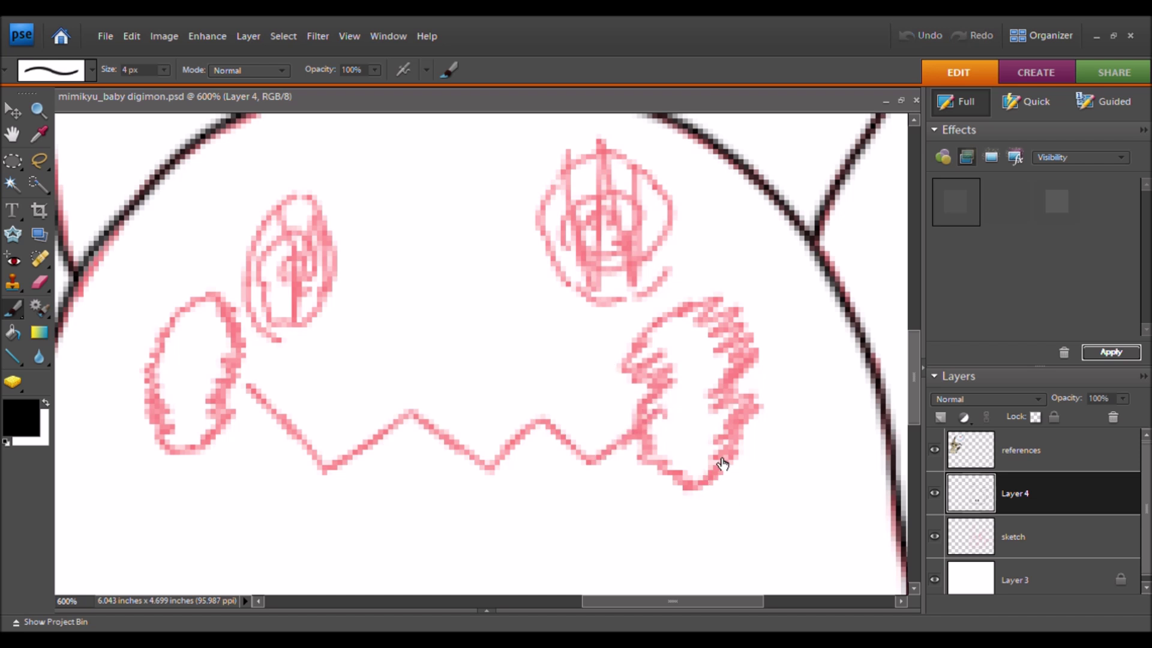
left_click_drag(568, 433, 591, 414)
key("ctrl+z")
key("bracketleft")
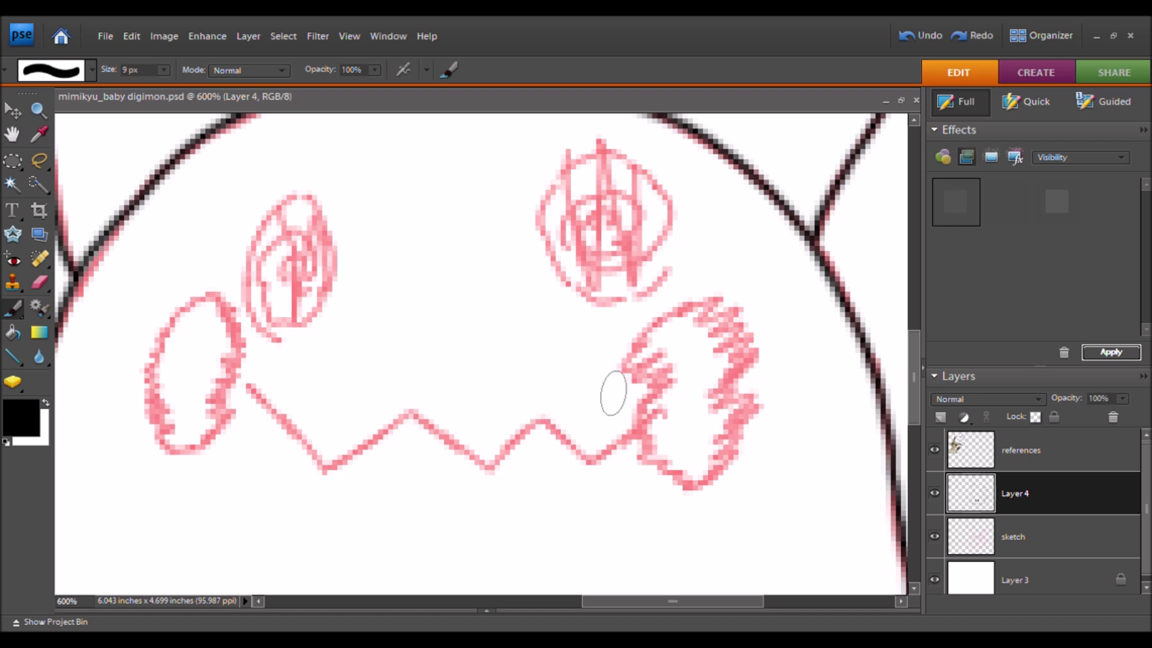
mouse_move(669, 403)
left_mouse_down()
mouse_move(607, 443)
mouse_move(550, 412)
left_mouse_up()
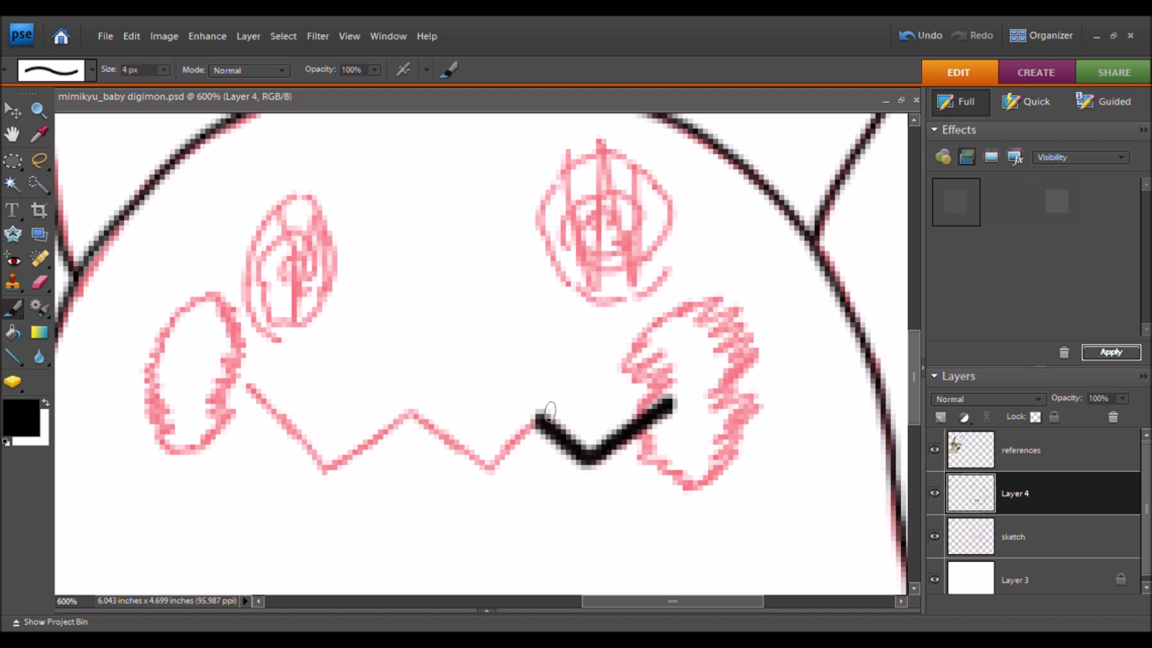
key("ctrl+z")
- Ink the zigzag mouth with a thick black stroke and scribble in both eyes with a 3 px brush
mouse_move(669, 403)
left_mouse_down()
mouse_move(383, 413)
mouse_move(240, 377)
left_mouse_up()
key("bracketleft")
left_click_drag(362, 374, 364, 473)
mouse_move(283, 442)
left_mouse_down()
mouse_move(273, 318)
mouse_move(300, 393)
mouse_move(294, 360)
left_mouse_up()
left_click_drag(293, 304, 315, 411)
mouse_move(604, 317)
left_mouse_down()
mouse_move(606, 336)
mouse_move(624, 282)
mouse_move(576, 360)
mouse_move(625, 301)
mouse_move(564, 352)
left_mouse_up()
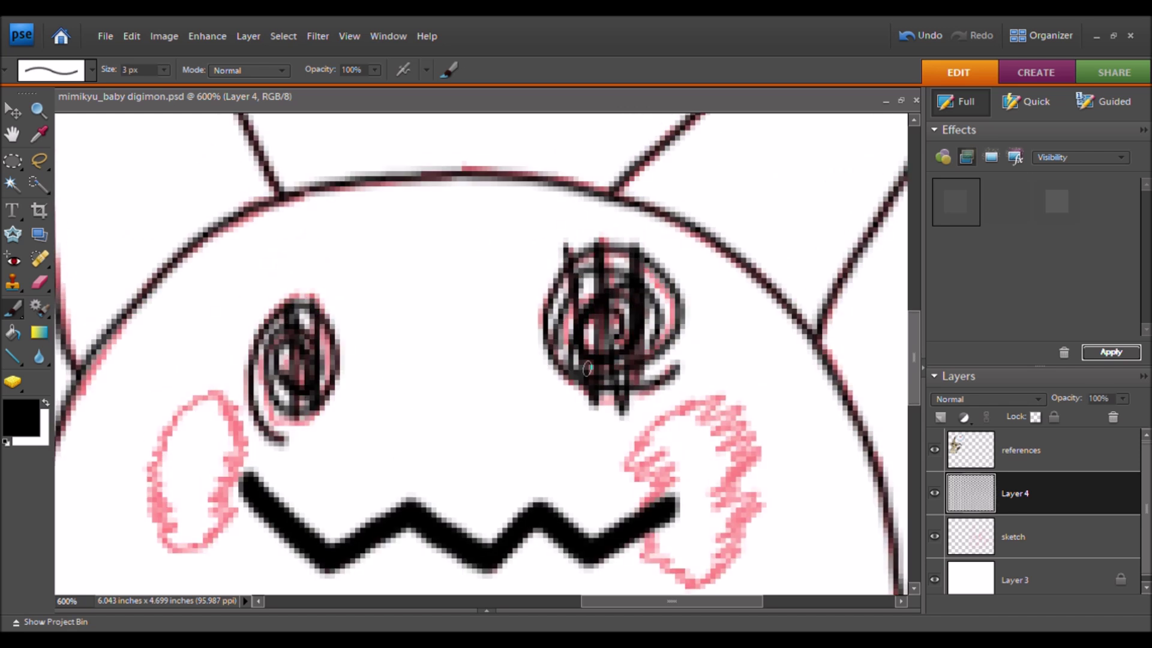
mouse_move(307, 411)
left_mouse_down()
mouse_move(323, 318)
mouse_move(315, 413)
left_mouse_up()
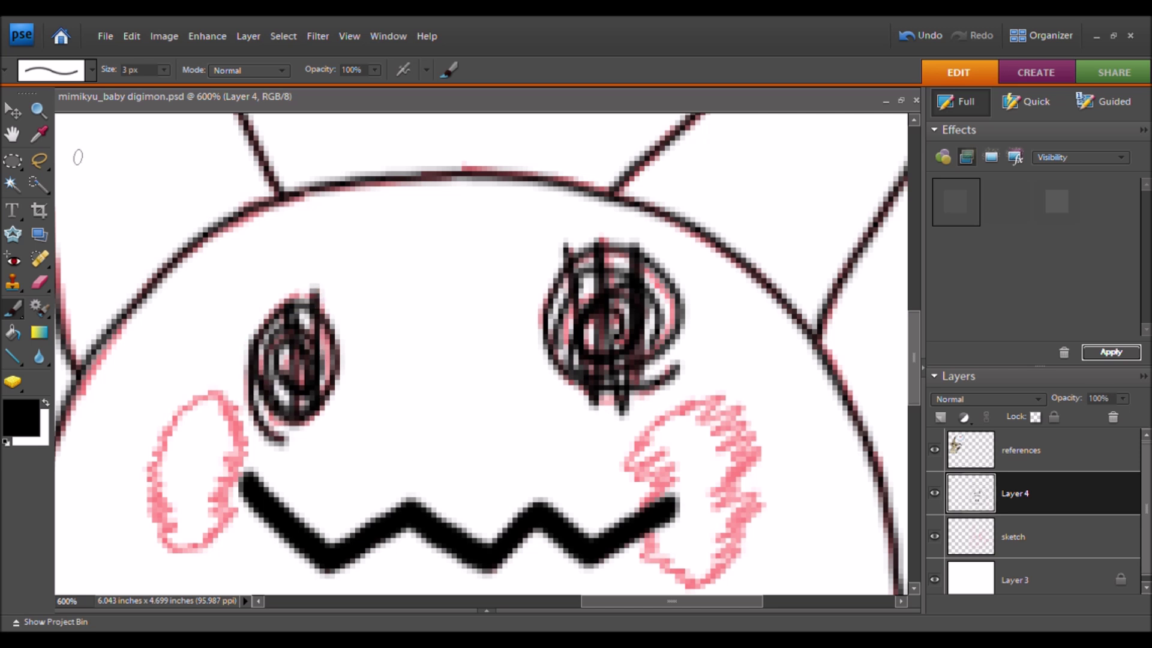
- Show the whole drawing at 100% and add a new layer directly above the sketch layer
left_click(39, 110)
left_click(324, 69)
left_click(972, 539)
left_click(940, 417)
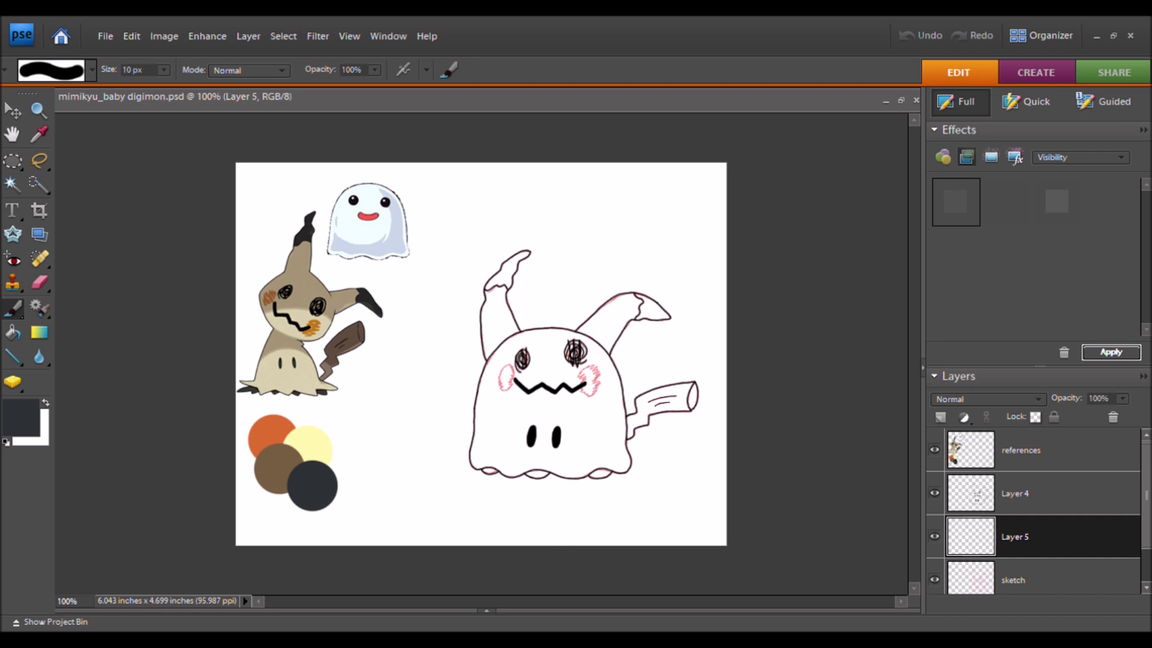
- Sample the orange from the reference palette circles as the painting colour
left_click(39, 110)
left_click(575, 363)
double_click(586, 419)
left_click_drag(384, 420, 834, 355)
left_click_drag(439, 468, 889, 344)
left_click(39, 134)
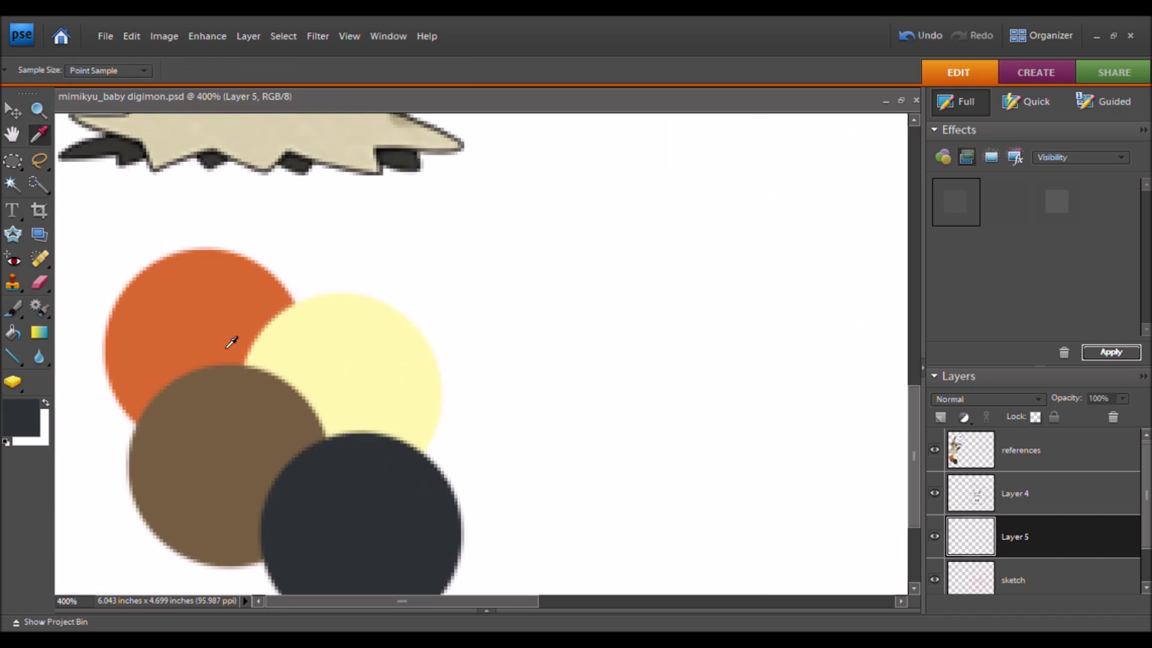
left_click(192, 327)
left_click_drag(677, 274, 260, 412)
- Scribble both cheeks in orange on Layer 5 with a 3 px brush
key("b")
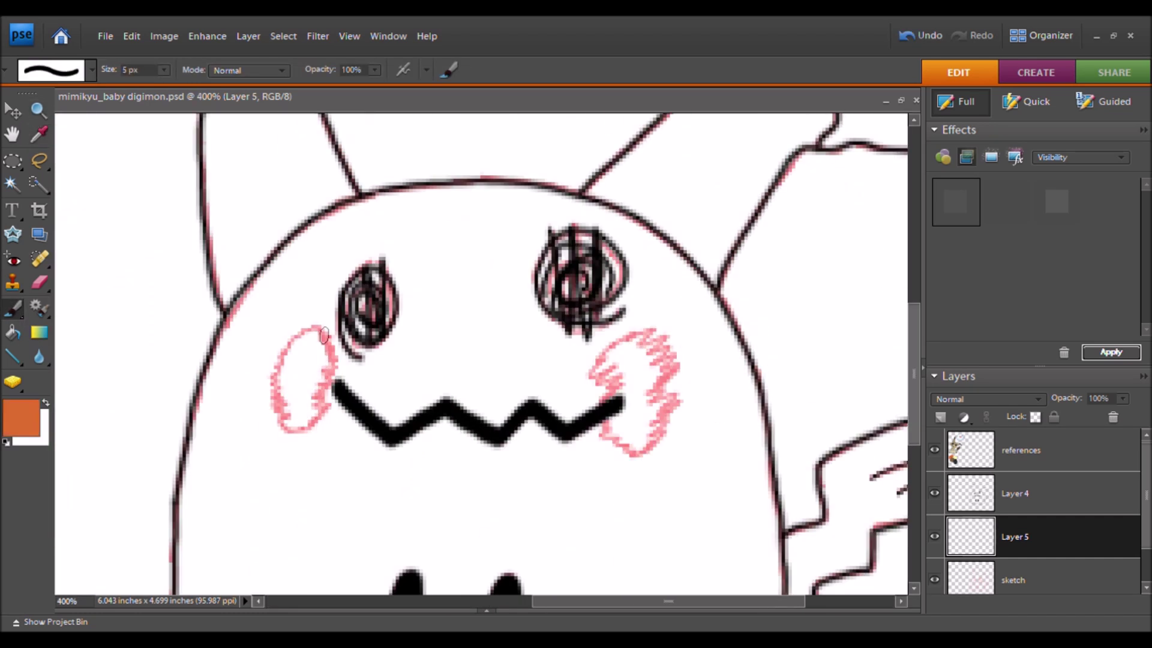
key("ctrl+z")
left_click(935, 519)
left_click(411, 437, "ctrl")
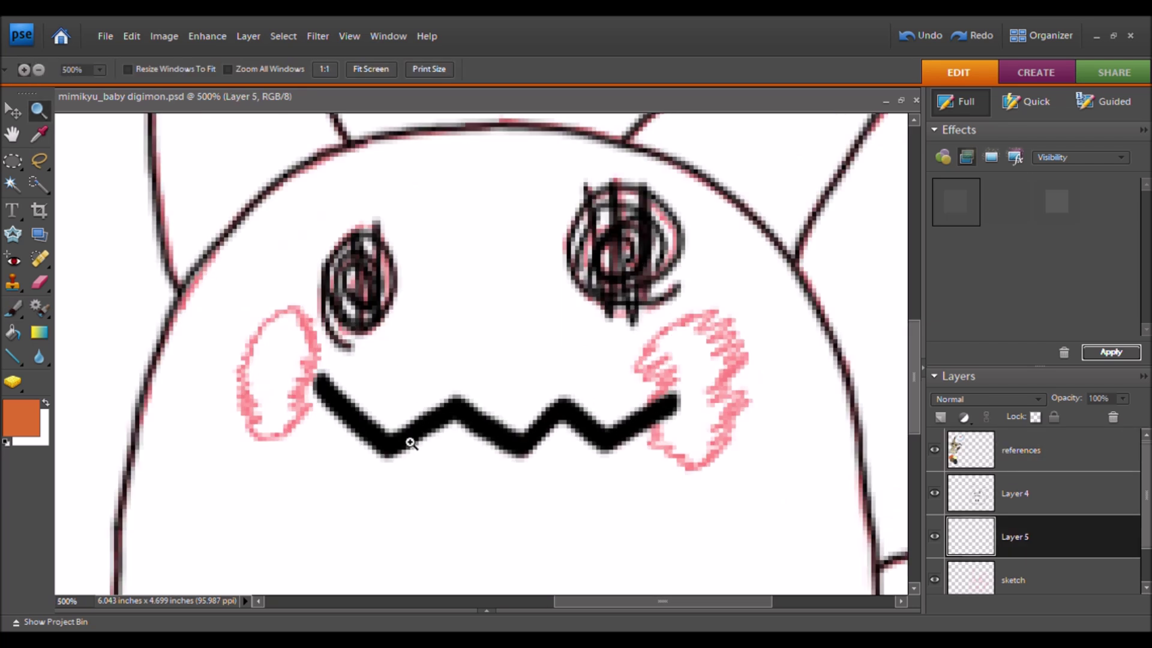
mouse_move(289, 343)
left_mouse_down()
mouse_move(270, 420)
mouse_move(264, 324)
left_mouse_up()
mouse_move(710, 324)
left_mouse_down()
mouse_move(649, 367)
mouse_move(735, 356)
mouse_move(697, 397)
mouse_move(687, 478)
mouse_move(668, 338)
mouse_move(646, 392)
mouse_move(658, 435)
left_mouse_up()
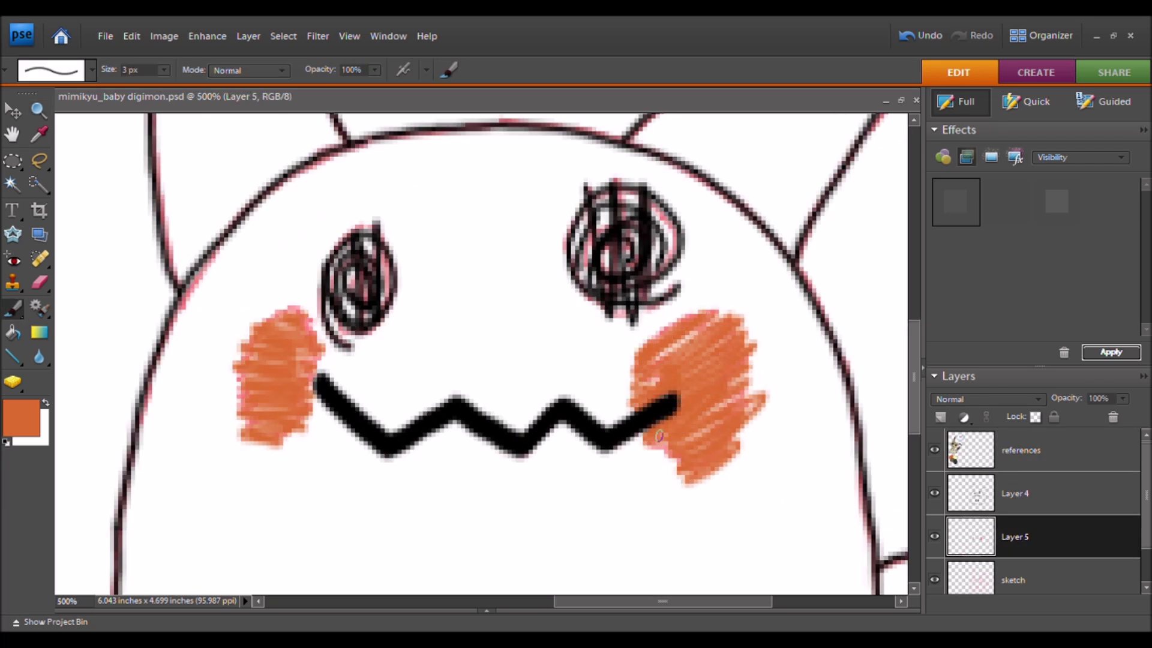
mouse_move(279, 389)
left_mouse_down()
mouse_move(243, 342)
mouse_move(258, 305)
left_mouse_up()
left_click_drag(273, 435, 293, 447)
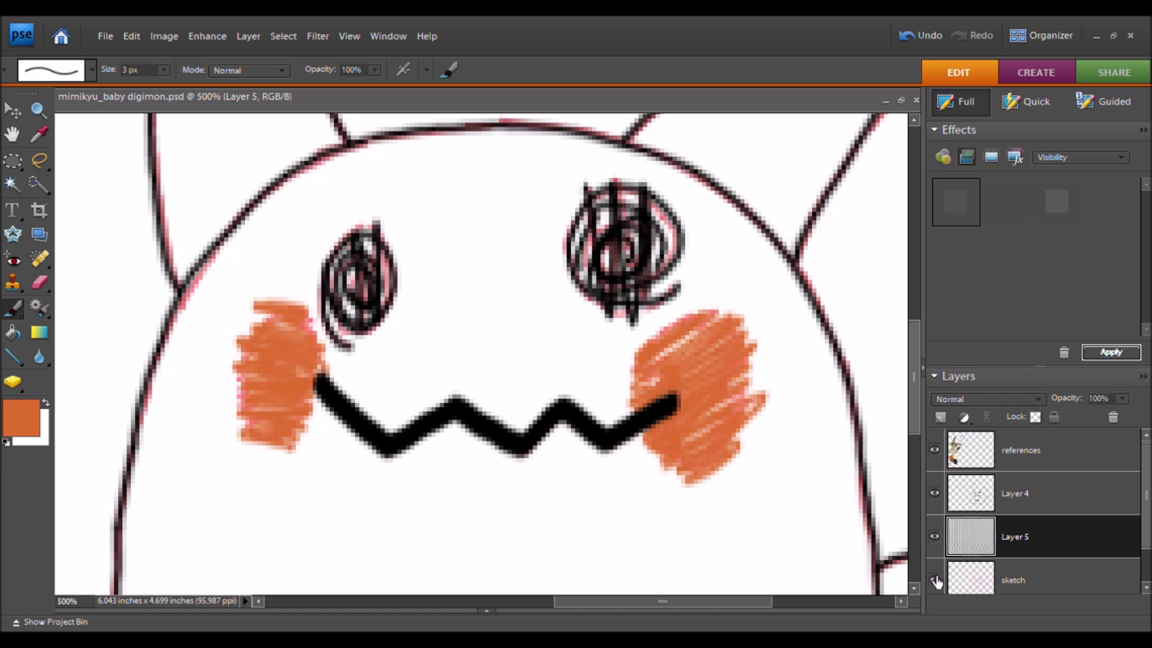
- Hide the sketch layer and add a new layer beneath the cheek colour layer
left_click(935, 579)
left_click(941, 417, "ctrl")
- Sample the pale yellow palette circle and paint a border along the inside of the body's wavy hem on Layer 6
mouse_move(197, 283)
left_mouse_down()
mouse_move(372, 304)
mouse_move(750, 198)
left_mouse_up()
left_click(39, 134)
left_click(420, 312)
left_click(13, 308)
mouse_move(840, 396)
left_mouse_down()
mouse_move(521, 406)
mouse_move(412, 450)
left_mouse_up()
mouse_move(657, 354)
left_mouse_down()
mouse_move(664, 391)
mouse_move(619, 468)
mouse_move(647, 367)
mouse_move(634, 483)
mouse_move(461, 503)
left_mouse_up()
left_click_drag(509, 378, 610, 303)
mouse_move(534, 437)
left_mouse_down()
mouse_move(418, 410)
mouse_move(185, 424)
left_mouse_up()
key("e")
left_click_drag(271, 360, 522, 312)
mouse_move(429, 388)
left_mouse_down()
mouse_move(267, 321)
mouse_move(319, 190)
mouse_move(305, 126)
left_mouse_up()
left_click_drag(300, 291, 513, 362)
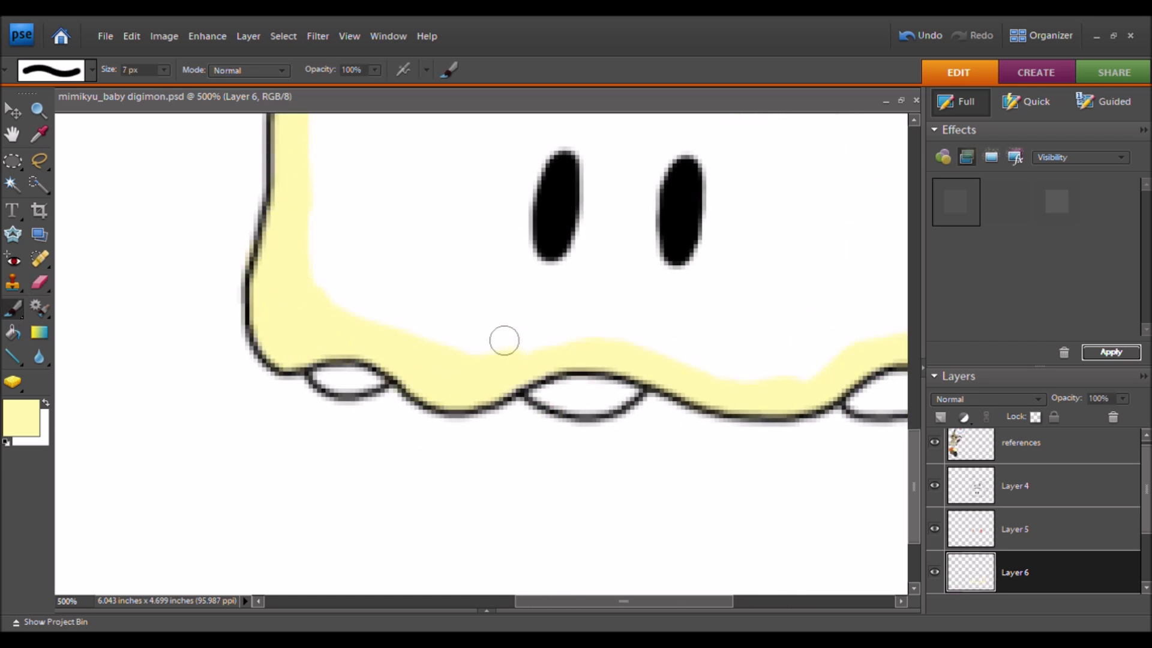
- Paint a pale yellow border inside the body's left side and the left ear below its tip, with a 7 px brush
left_click_drag(402, 242, 466, 599)
left_click_drag(414, 193, 354, 398)
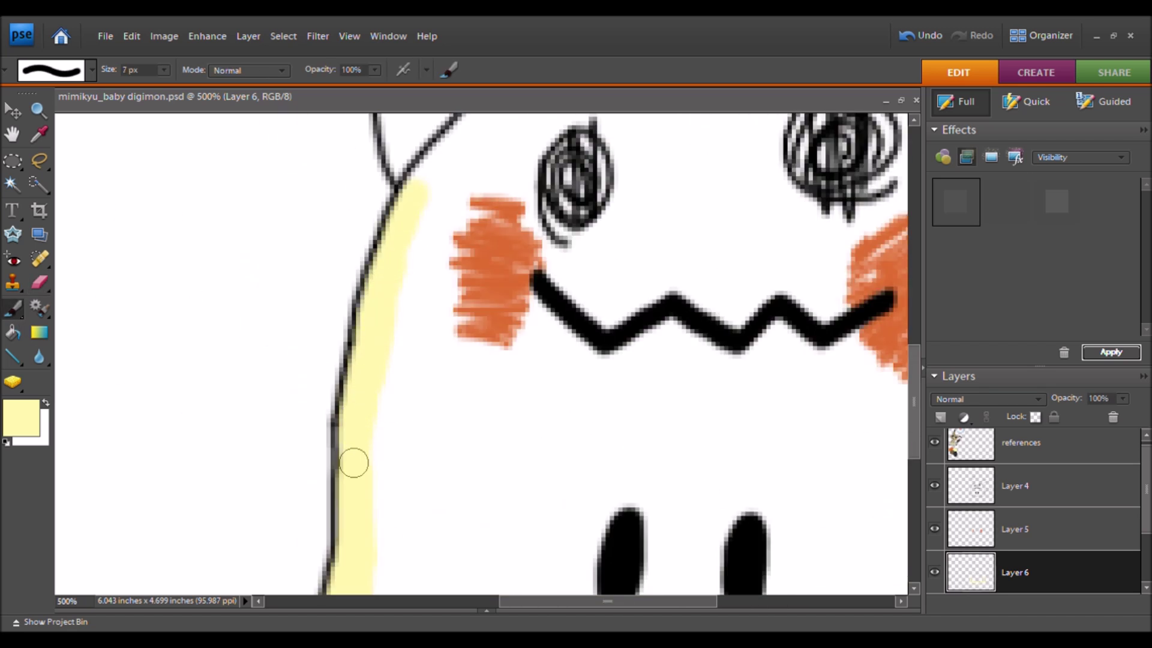
left_click_drag(419, 192, 401, 133)
left_click_drag(435, 318, 439, 588)
mouse_move(408, 172)
left_mouse_down()
mouse_move(391, 213)
mouse_move(389, 326)
left_mouse_up()
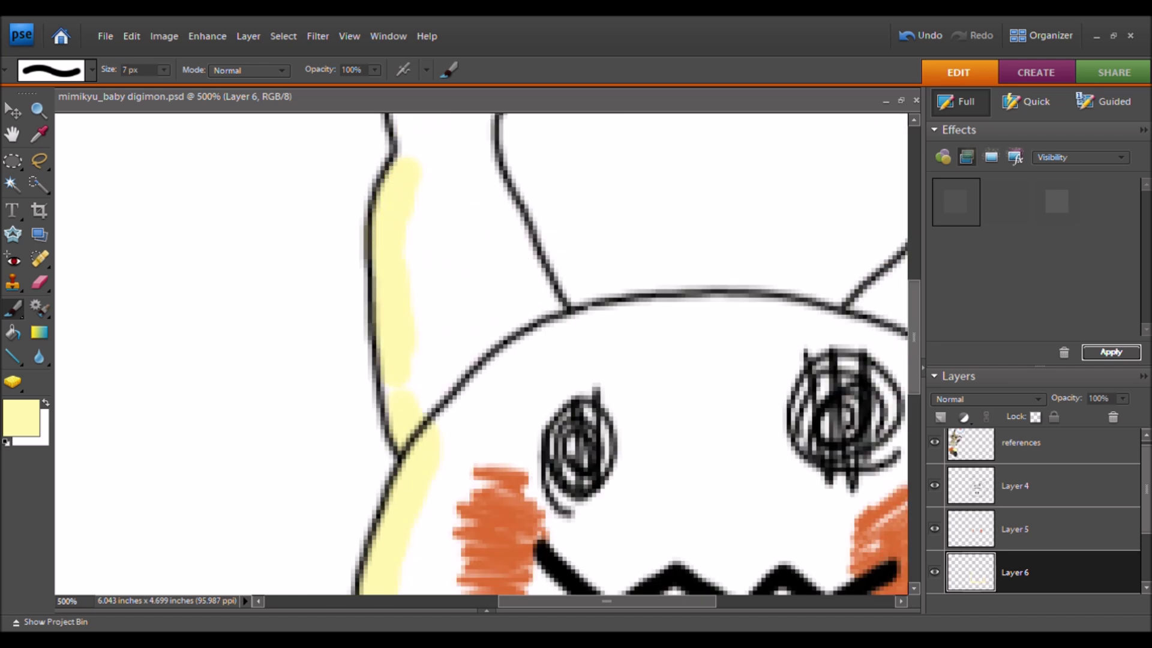
scroll(484, 334, "up", 4)
mouse_move(515, 327)
left_mouse_down()
mouse_move(484, 334)
mouse_move(461, 373)
mouse_move(430, 347)
mouse_move(502, 394)
mouse_move(535, 458)
left_mouse_up()
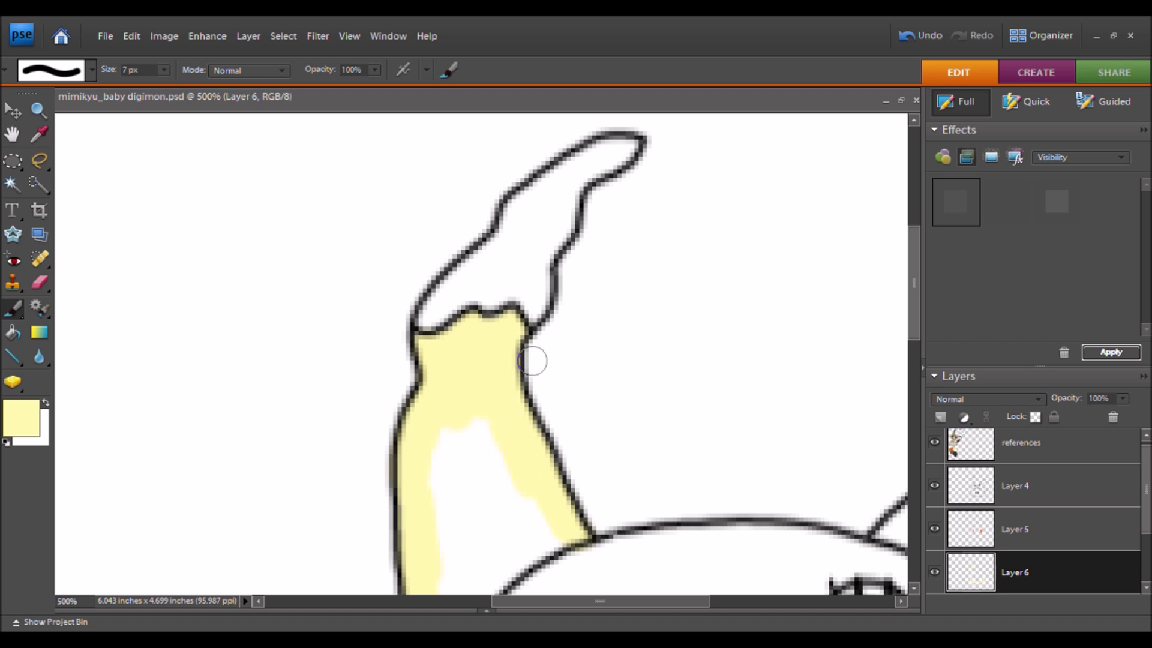
- Paint a pale yellow border along the top of the head, inside the right ear and down the body's right side
scroll(532, 361, "down", 3)
scroll(532, 360, "right", 6)
mouse_move(575, 363)
left_mouse_down()
mouse_move(403, 354)
mouse_move(258, 378)
left_mouse_up()
left_click_drag(706, 238, 621, 346)
mouse_move(852, 230)
left_mouse_down()
mouse_move(835, 175)
mouse_move(738, 206)
left_mouse_up()
mouse_move(851, 264)
left_mouse_down()
mouse_move(748, 375)
mouse_move(712, 507)
left_mouse_up()
scroll(703, 425, "down", 3)
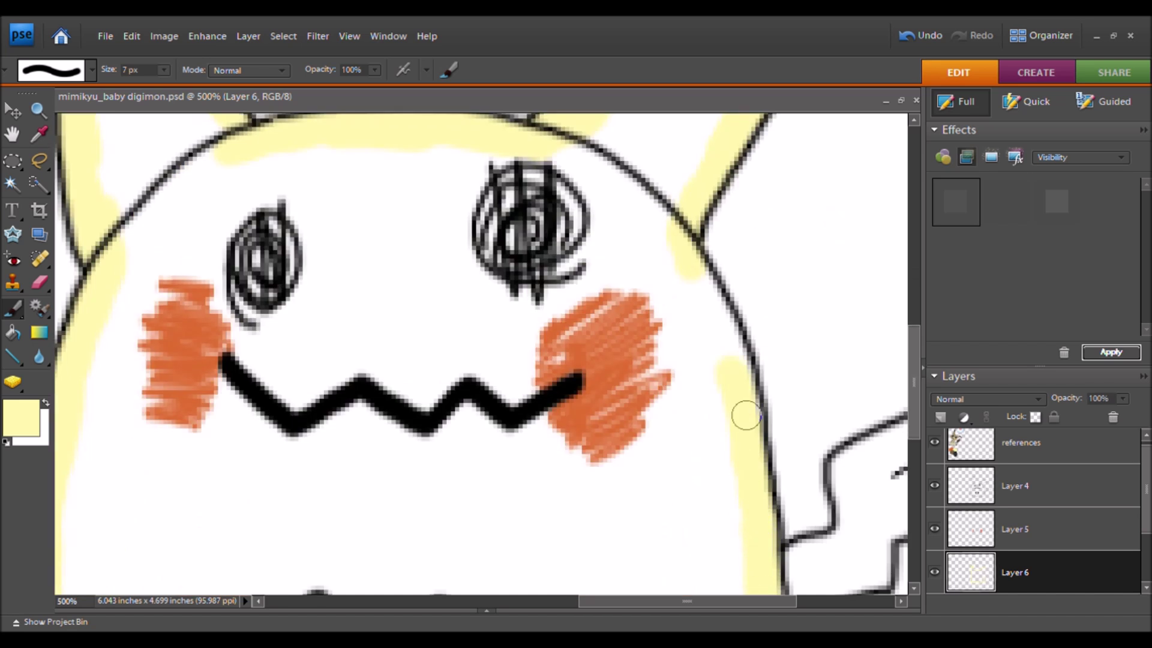
- Bucket-fill the body and ears with pale yellow on Layer 6 and paint over the light seams around the head and ears
key("k")
left_click(452, 289)
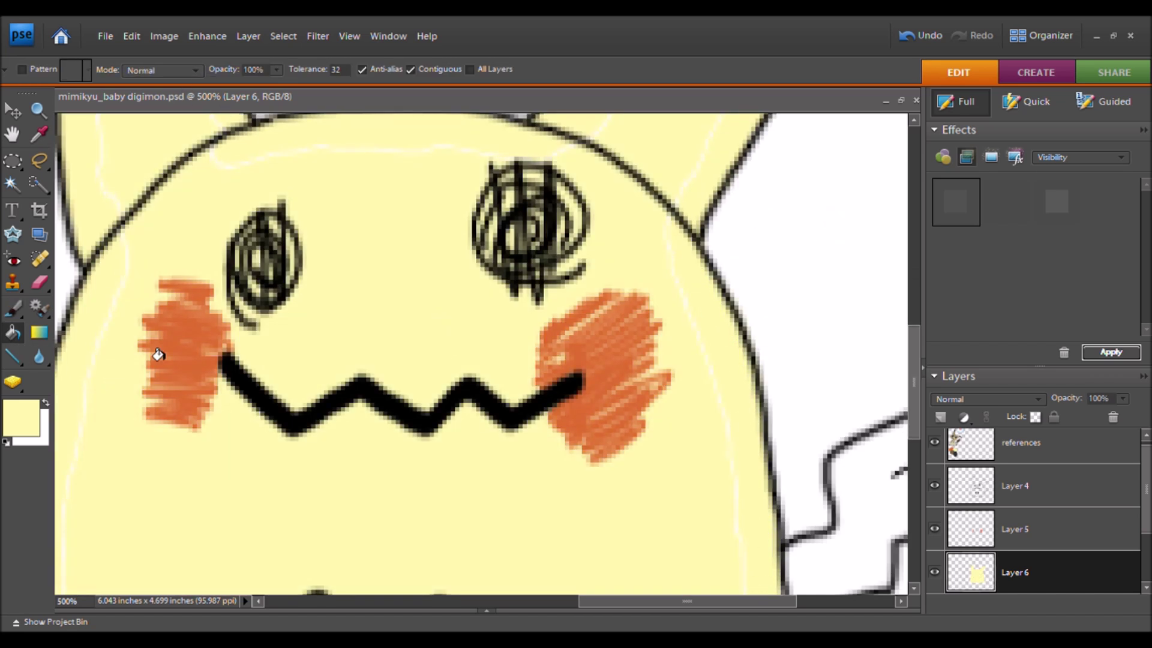
key("b")
left_click_drag(589, 276, 626, 387)
mouse_move(251, 284)
left_mouse_down()
mouse_move(142, 299)
mouse_move(263, 252)
left_mouse_up()
left_click_drag(804, 138, 687, 268)
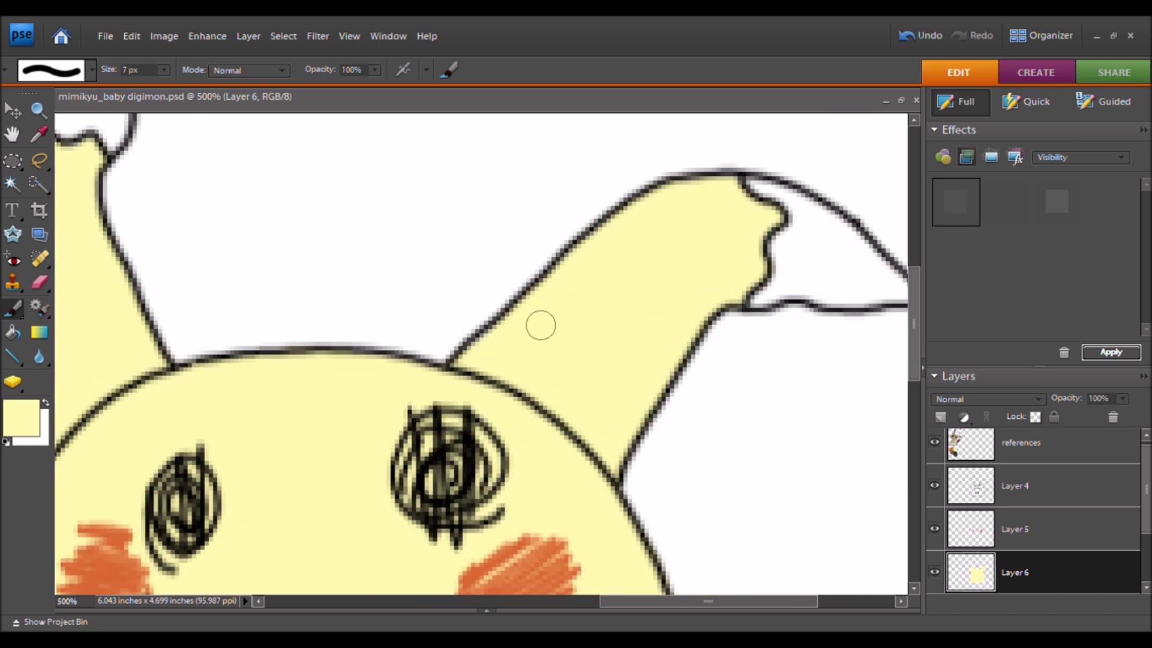
- Paint over the remaining light seams along the body's wavy hem and sides in pale yellow
left_click_drag(359, 546, 618, 159)
scroll(336, 357, "down", 3)
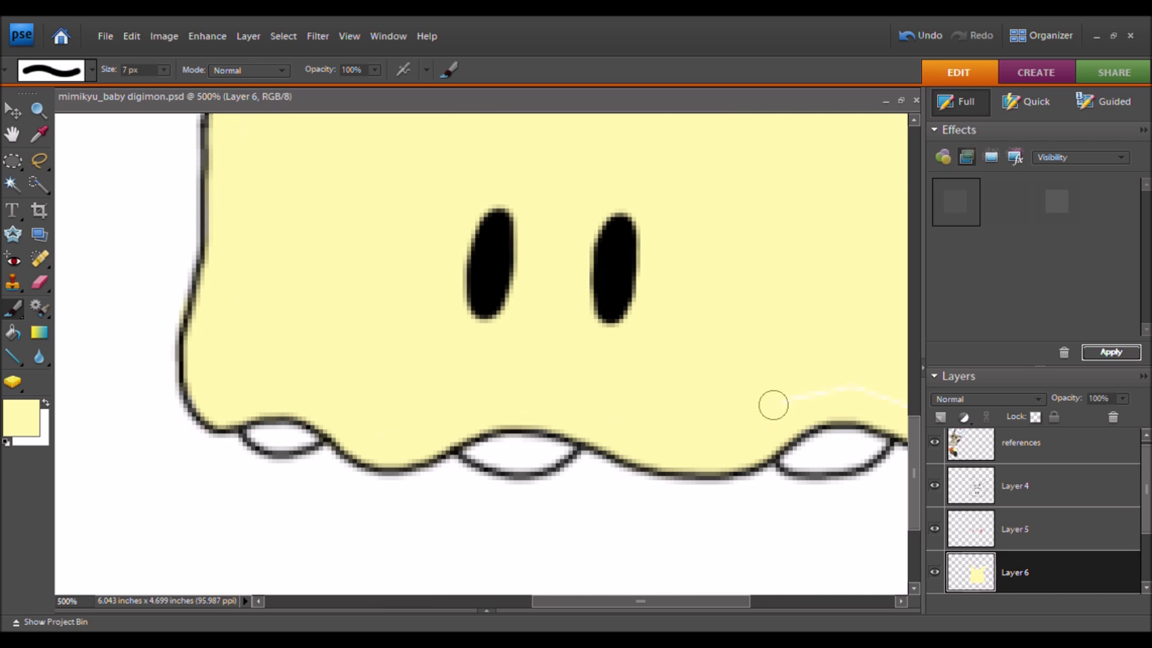
scroll(773, 405, "right", 4)
scroll(628, 327, "up", 2)
scroll(628, 328, "left", 3)
- Sample the brown palette circle and paint the tail's cut end and lower edge on Layer 7
mouse_move(224, 358)
left_mouse_down()
mouse_move(509, 316)
mouse_move(510, 126)
left_mouse_up()
left_click(39, 135)
left_click(240, 414)
left_click(12, 308)
mouse_move(780, 336)
left_mouse_down()
mouse_move(179, 336)
mouse_move(143, 532)
left_mouse_up()
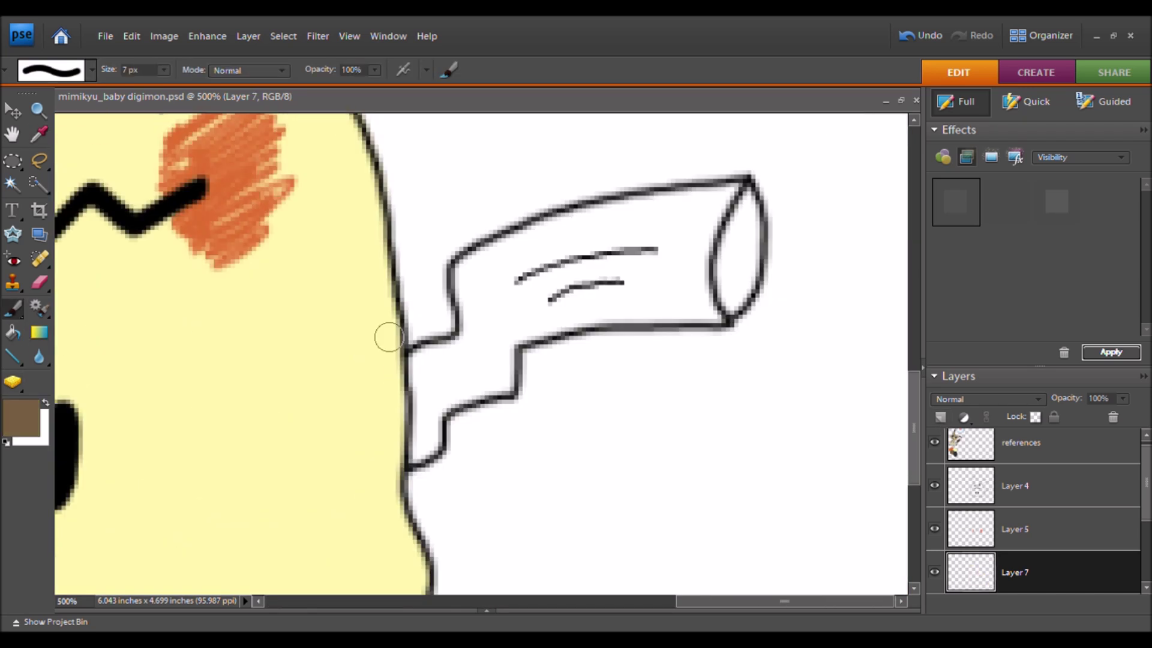
mouse_move(719, 311)
left_mouse_down()
mouse_move(744, 198)
mouse_move(622, 304)
mouse_move(496, 357)
mouse_move(449, 394)
mouse_move(423, 360)
left_mouse_up()
- Paint the rest of the tail brown up to its upper outline with a 5 px brush
key("bracketleft")
key("bracketleft")
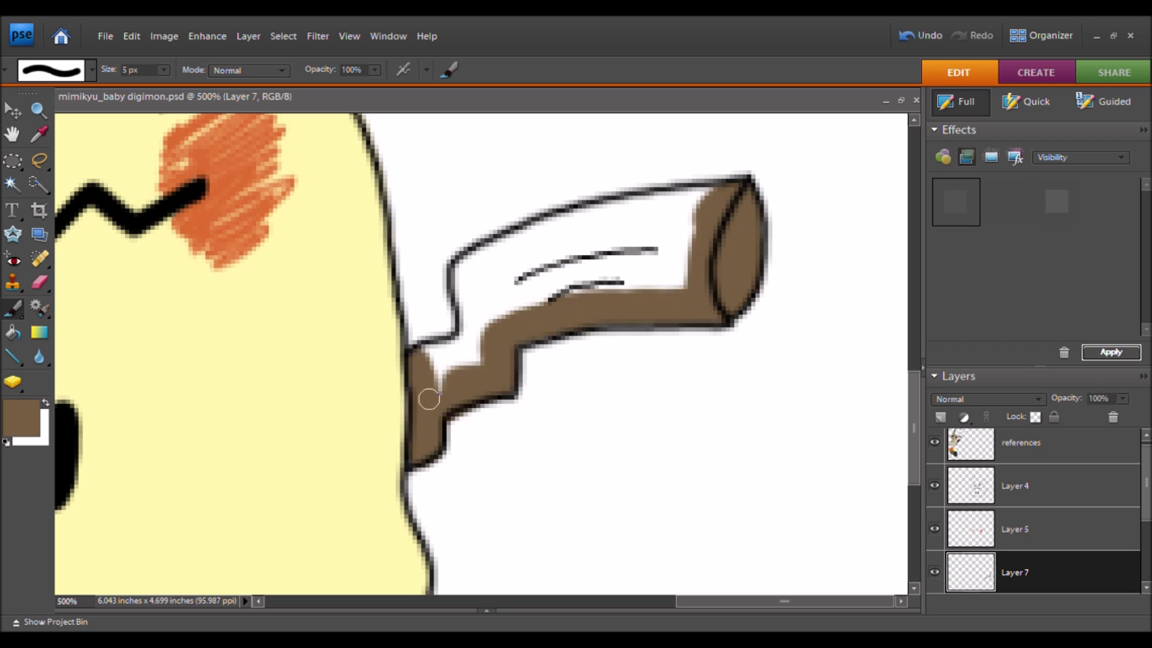
key("b")
left_click_drag(483, 254, 465, 342)
mouse_move(590, 220)
left_mouse_down()
mouse_move(648, 198)
mouse_move(489, 308)
mouse_move(609, 264)
mouse_move(623, 238)
left_mouse_up()
- Sample the dark grey palette circle and colour the three feet under the hem with a 3 px brush
left_click_drag(515, 329, 840, 240)
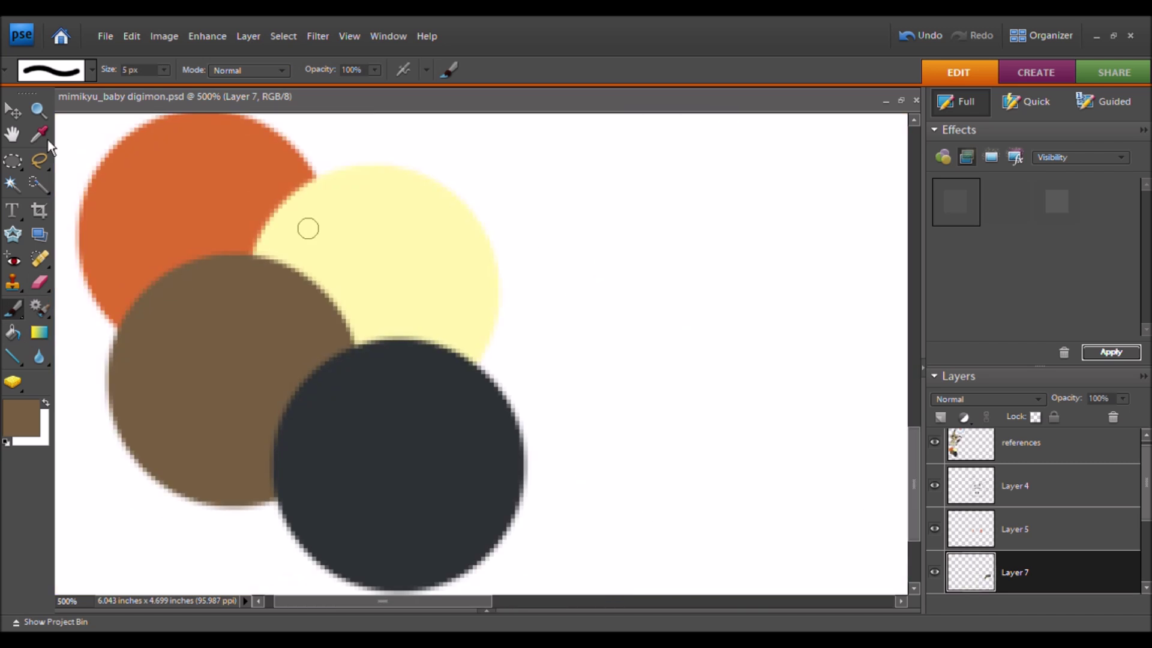
left_click(43, 138)
left_click(398, 449)
left_click_drag(715, 370, 132, 342)
key("b")
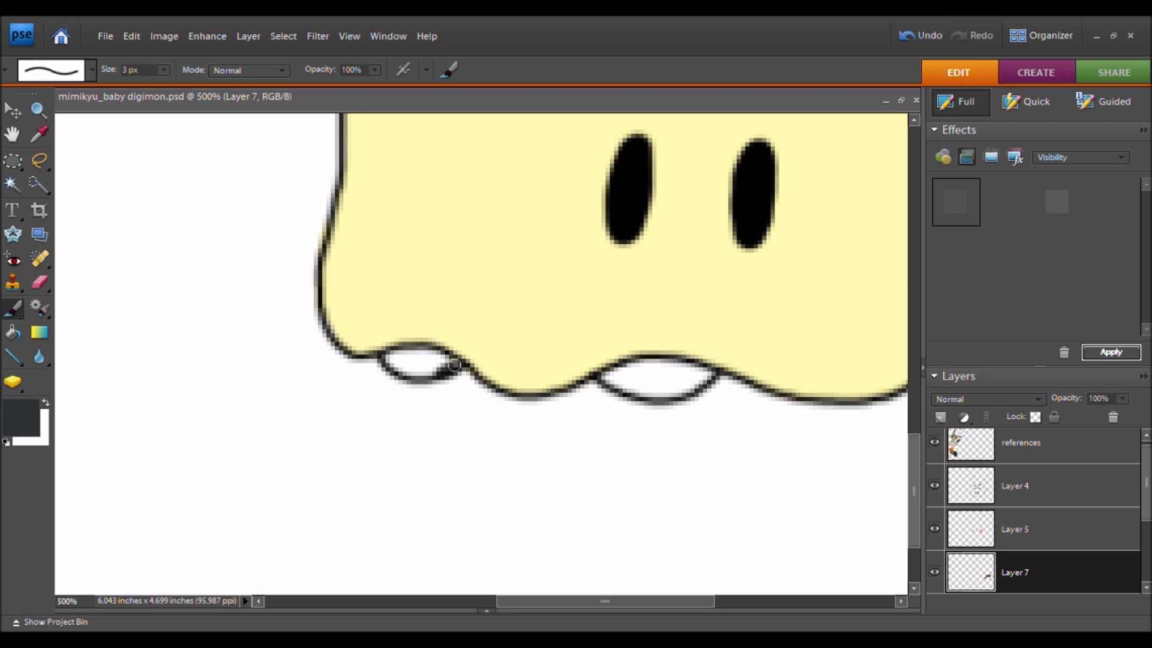
left_click_drag(389, 358, 426, 369)
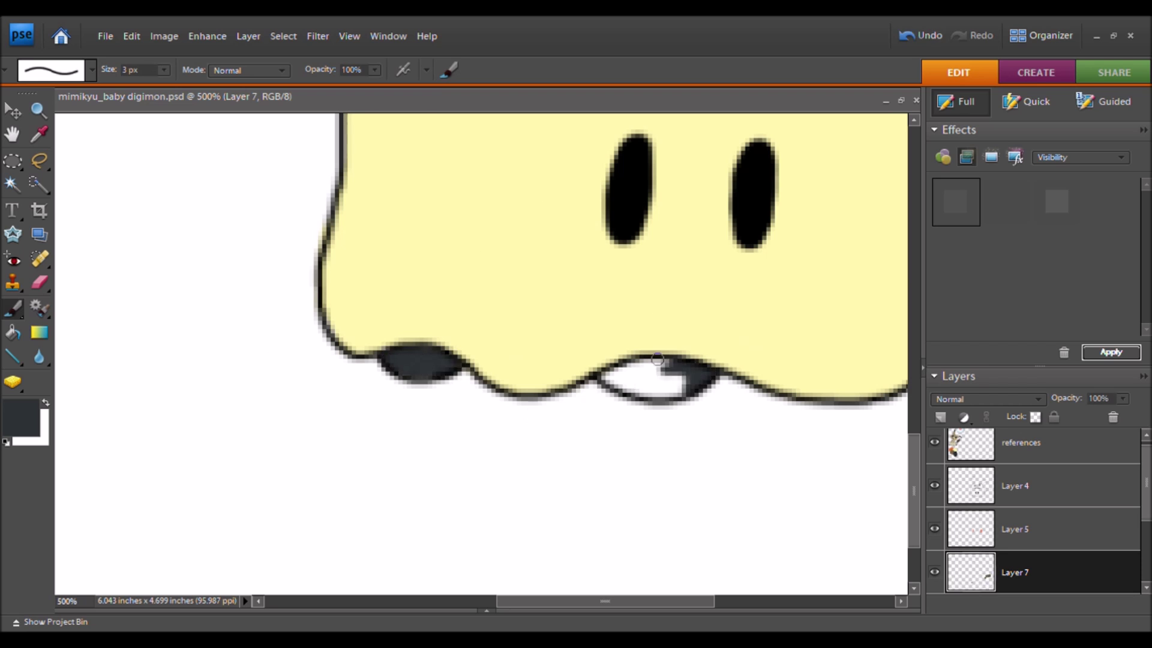
left_click_drag(669, 368, 607, 377)
left_click_drag(685, 386, 627, 377)
left_click_drag(838, 198, 553, 226)
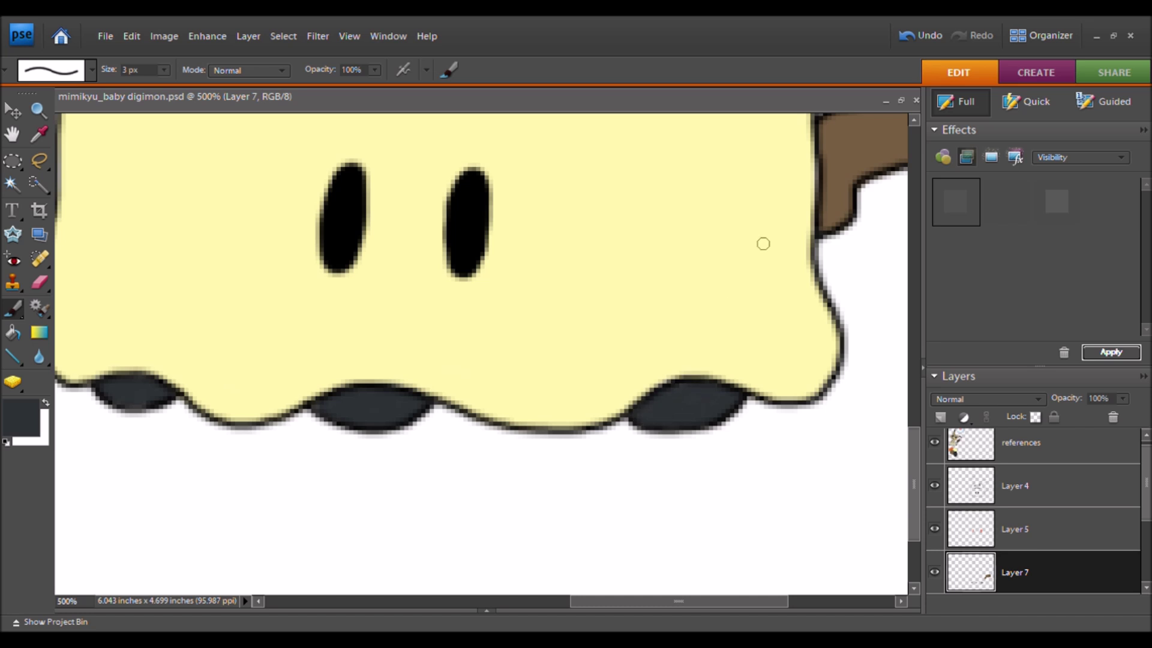
- Colour the ear tips with the dark grey palette colour and fit the whole drawing in view
left_click_drag(763, 244, 645, 492)
left_click_drag(404, 289, 563, 432)
mouse_move(577, 256)
left_mouse_down()
mouse_move(463, 398)
mouse_move(437, 386)
mouse_move(477, 307)
mouse_move(386, 406)
mouse_move(403, 367)
left_mouse_up()
mouse_move(894, 406)
left_mouse_down()
mouse_move(620, 378)
mouse_move(410, 304)
left_mouse_up()
mouse_move(788, 475)
left_mouse_down()
mouse_move(660, 390)
mouse_move(663, 465)
mouse_move(746, 458)
mouse_move(652, 362)
mouse_move(663, 378)
left_mouse_up()
key("z")
key("ctrl+0")
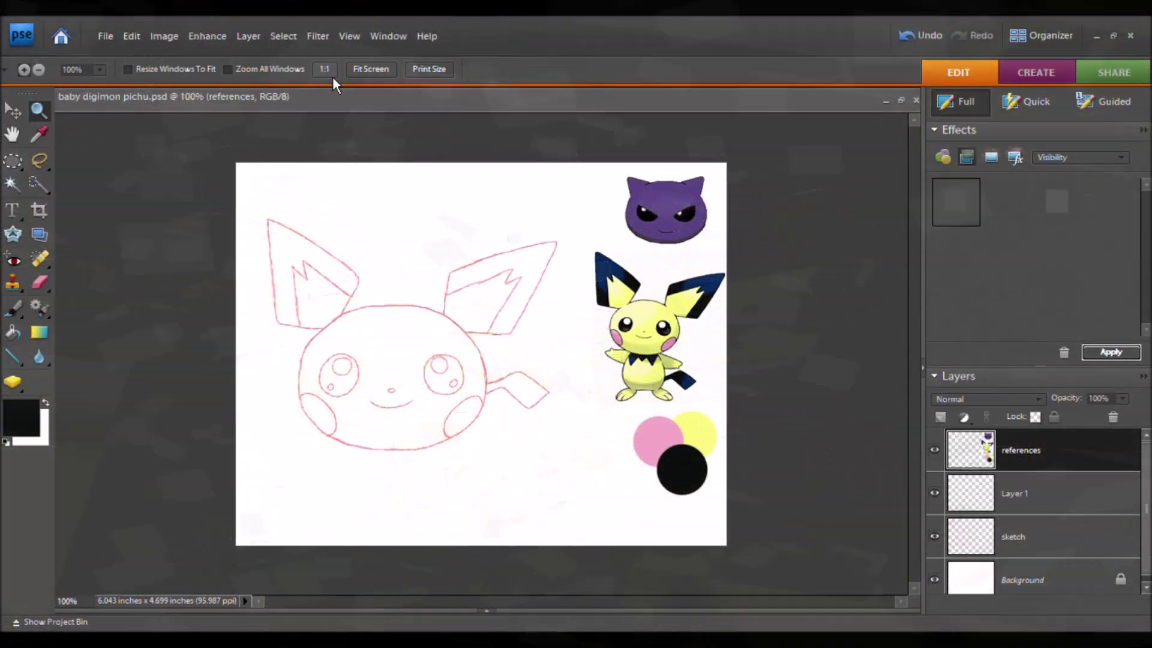
- In baby digimon pichu.psd, enlarge the black brush to 50 px to match the sketched right eye
left_click(401, 378)
left_click(537, 411)
left_click_drag(562, 543, 461, 441)
key("b")
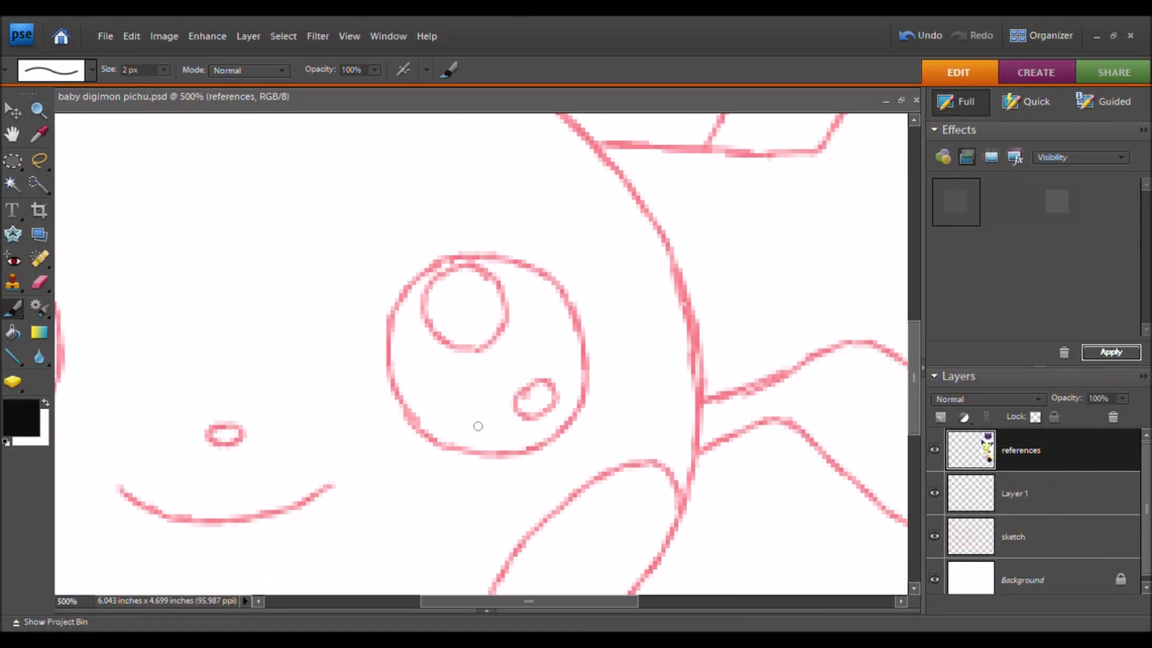
key("bracketright")
key("bracketright")
key("bracketright")
key("bracketright")
key("bracketright")
key("bracketright")
key("bracketright")
key("bracketright")
key("bracketright")
key("bracketright")
key("bracketright")
key("bracketright")
key("bracketright")
key("bracketleft")
left_click(487, 357)
left_click_drag(456, 282, 881, 270)
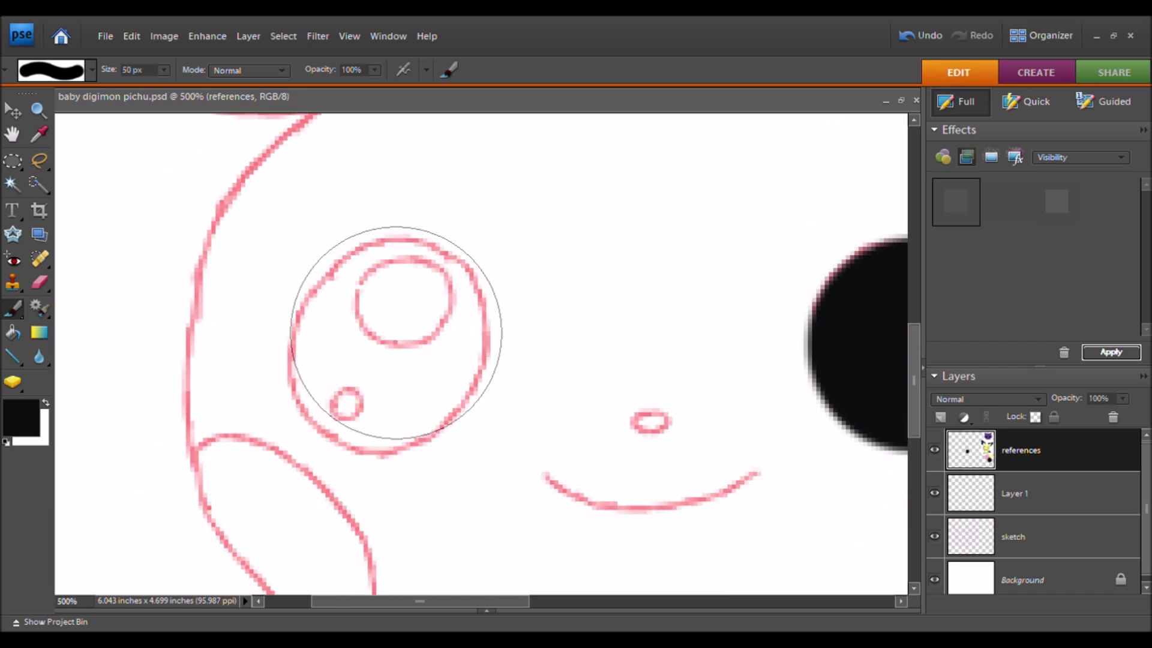
left_click(391, 345)
key("ctrl+z")
key("ctrl+z")
- Stamp a black 50 px circle over each sketched eye on Layer 1
left_click(1020, 493)
left_click(387, 345)
scroll(651, 311, "right", 3)
left_click(655, 311)
- Ghost Layer 1 with the visibility effect and erase the small lower highlight in each eye
double_click(967, 217)
left_click(41, 284)
left_click(87, 373)
key("bracketright")
key("bracketleft")
left_click(704, 355)
- Erase the large upper highlight in both eyes with a 20 px eraser and restore Layer 1 to full visibility
key("bracketright")
key("bracketright")
key("bracketright")
key("bracketright")
key("bracketright")
left_click(632, 263)
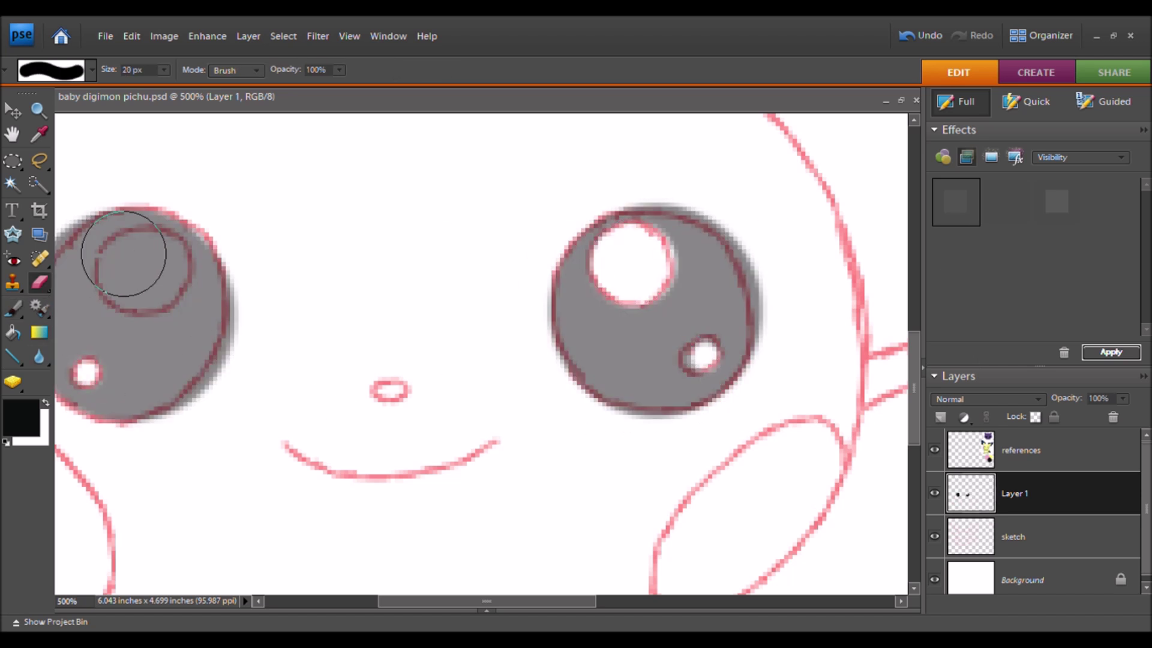
left_click_drag(114, 253, 143, 271)
left_click(1057, 206)
- Paint the nose solid black and ink the mouth curve over the sketch
key("b")
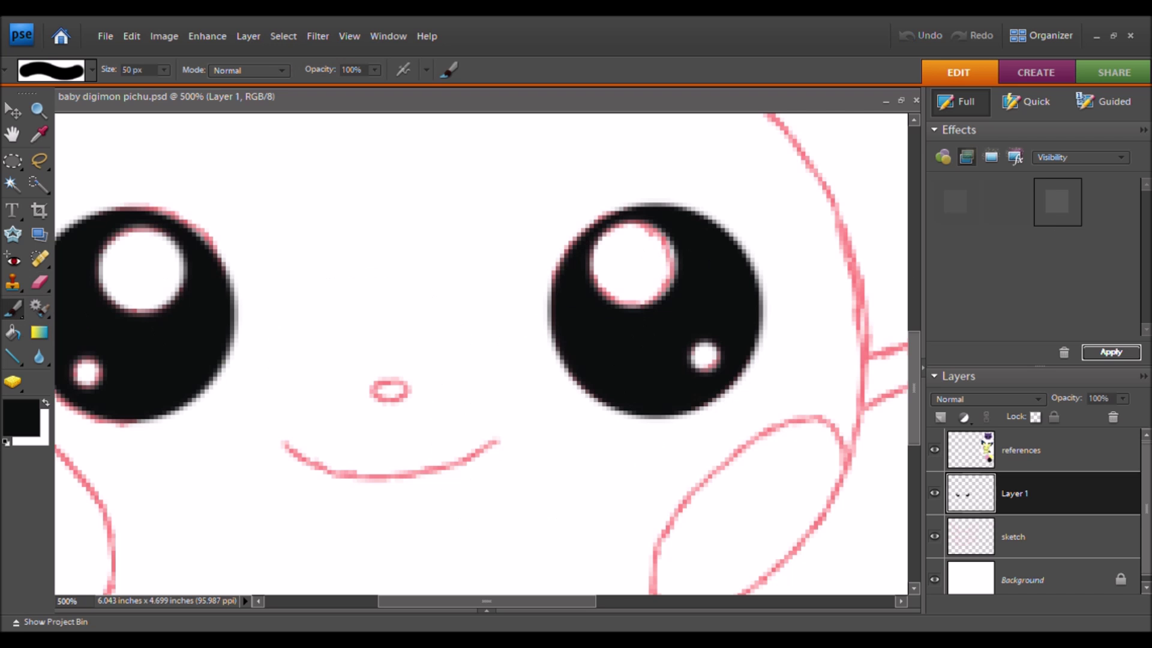
left_click_drag(380, 389, 400, 391)
key("bracketleft")
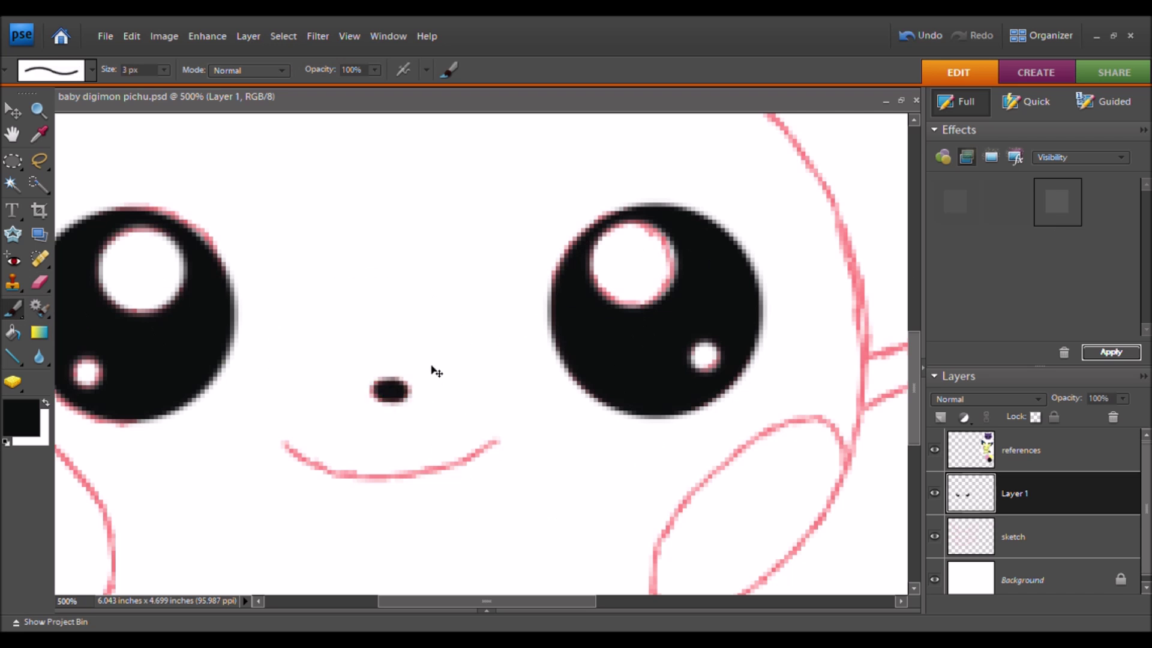
key("ctrl+equal")
mouse_move(468, 414)
left_mouse_down()
mouse_move(532, 388)
mouse_move(395, 463)
mouse_move(280, 424)
left_mouse_up()
key("ctrl+equal")
key("ctrl+z")
left_click_drag(717, 589, 468, 446)
- Ink the right side of the head and clean up the stroke's upper end with a 7 px eraser
mouse_move(530, 561)
left_mouse_down()
mouse_move(753, 395)
mouse_move(843, 189)
left_mouse_up()
left_click_drag(843, 189, 672, 396)
mouse_move(628, 153)
left_mouse_down()
mouse_move(656, 261)
mouse_move(666, 408)
mouse_move(606, 369)
mouse_move(490, 227)
left_mouse_up()
scroll(663, 299, "up", 5)
left_click_drag(485, 182, 495, 219)
key("e")
left_click_drag(586, 358, 474, 293)
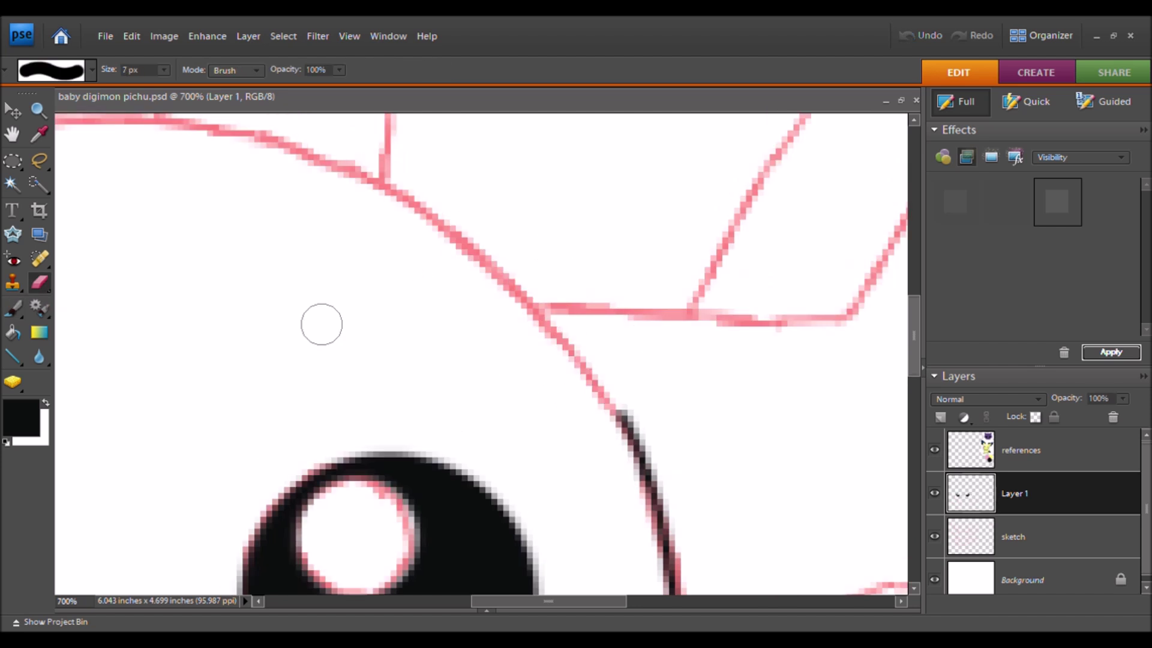
- Ink the head's upper right outline and the right ear's lower edge, and erase the head line inside the ear's base
key("b")
mouse_move(625, 416)
left_mouse_down()
mouse_move(495, 270)
mouse_move(207, 128)
mouse_move(135, 120)
left_mouse_up()
left_click_drag(859, 312, 700, 350)
mouse_move(742, 269)
left_mouse_down()
mouse_move(693, 355)
mouse_move(380, 344)
left_mouse_up()
mouse_move(256, 588)
left_mouse_down()
mouse_move(427, 442)
mouse_move(412, 396)
mouse_move(200, 266)
mouse_move(496, 329)
left_mouse_up()
key("e")
left_click_drag(592, 397, 494, 301)
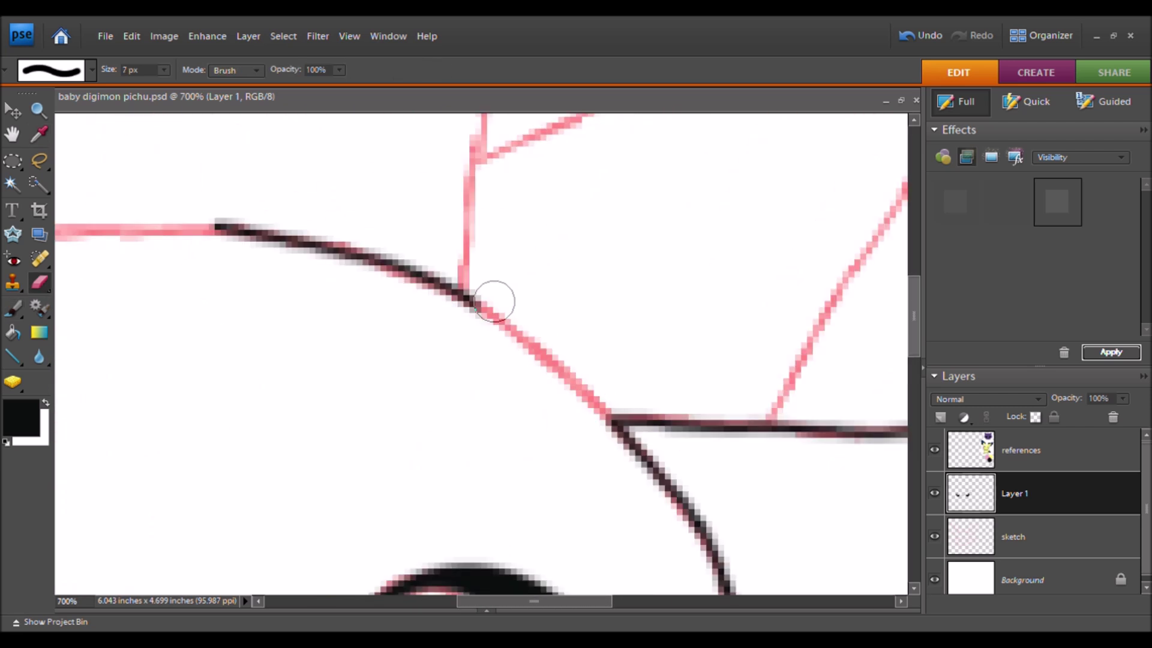
- Ink the lower part of the right ear's inner side from the head upward
left_click(13, 308)
left_click_drag(579, 306, 592, 390)
left_click_drag(509, 138, 482, 386)
left_click_drag(468, 557, 473, 150)
left_click_drag(384, 586, 470, 358)
- Ink the bottom of the head and its lower left curve with a 2 px brush
scroll(470, 358, "down", 6)
scroll(469, 359, "left", 3)
mouse_move(903, 322)
left_mouse_down()
mouse_move(603, 425)
mouse_move(231, 408)
mouse_move(55, 359)
left_mouse_up()
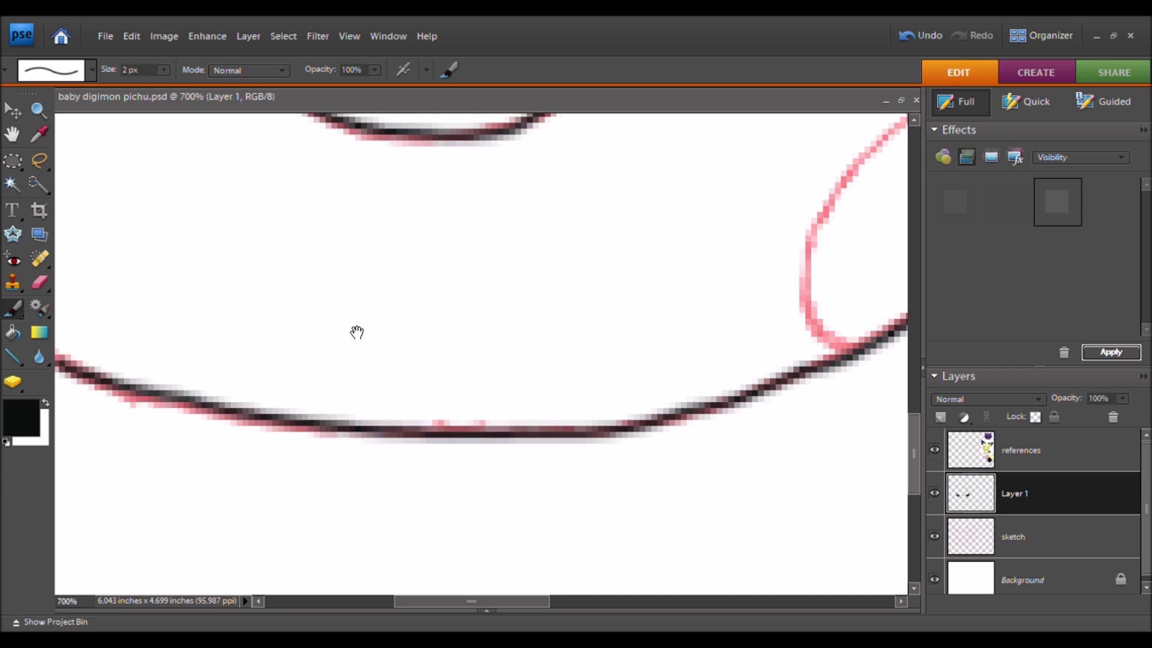
left_click_drag(357, 332, 786, 341)
left_click_drag(449, 348, 245, 150)
- Undo the last stroke and ink the left side of the head again
mouse_move(442, 141)
left_mouse_down()
mouse_move(424, 323)
mouse_move(432, 420)
mouse_move(420, 260)
mouse_move(445, 95)
mouse_move(520, 434)
left_mouse_up()
scroll(476, 226, "up", 1)
key("ctrl+z")
mouse_move(668, 201)
left_mouse_down()
mouse_move(562, 303)
mouse_move(517, 378)
left_mouse_up()
left_click_drag(542, 270, 520, 412)
- Ink the head's upper left outline and the base and inner side of the left ear
mouse_move(643, 343)
left_mouse_down()
mouse_move(474, 327)
mouse_move(308, 218)
mouse_move(299, 92)
left_mouse_up()
mouse_move(781, 167)
left_mouse_down()
mouse_move(586, 295)
mouse_move(249, 317)
left_mouse_up()
mouse_move(706, 324)
left_mouse_down()
mouse_move(581, 321)
mouse_move(422, 337)
mouse_move(262, 382)
mouse_move(233, 398)
left_mouse_up()
mouse_move(340, 117)
left_mouse_down()
mouse_move(303, 264)
mouse_move(228, 403)
left_mouse_up()
scroll(397, 205, "up", 3)
scroll(396, 205, "left", 3)
- Ink the left ear's long upper edge to the tip and its outer left side
mouse_move(672, 435)
left_mouse_down()
mouse_move(523, 315)
mouse_move(311, 172)
mouse_move(219, 116)
left_mouse_up()
scroll(416, 320, "up", 2)
scroll(416, 320, "left", 2)
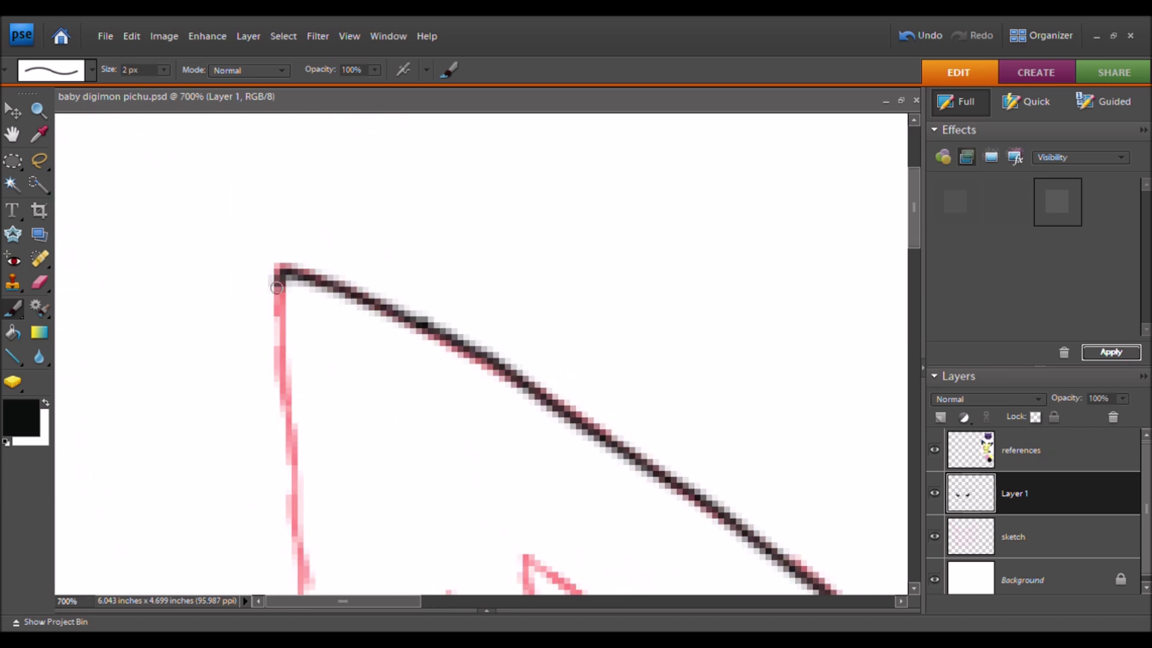
scroll(278, 273, "down", 3)
mouse_move(321, 561)
left_mouse_down()
mouse_move(290, 387)
mouse_move(279, 123)
left_mouse_up()
scroll(285, 298, "up", 2)
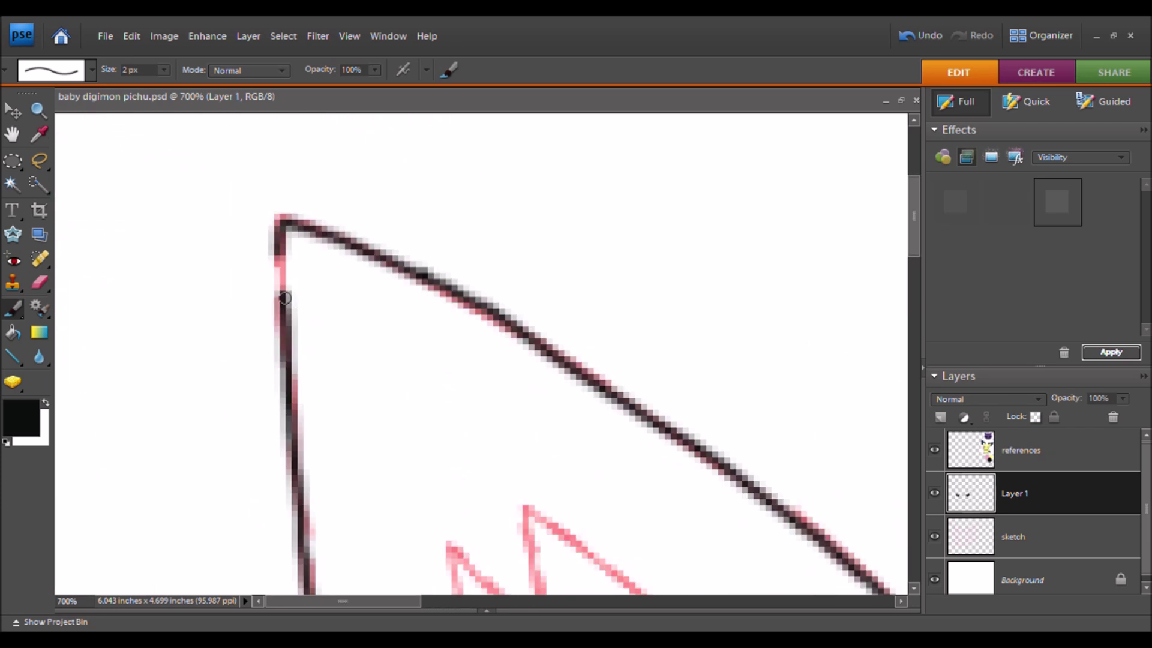
- Ink the zigzag marking inside the left ear and tidy its corners with a 7 px eraser
left_click_drag(524, 297, 492, 113)
mouse_move(621, 426)
left_mouse_down()
mouse_move(598, 399)
mouse_move(510, 418)
mouse_move(413, 361)
mouse_move(616, 301)
left_mouse_up()
left_click_drag(452, 528, 422, 241)
left_click(39, 282)
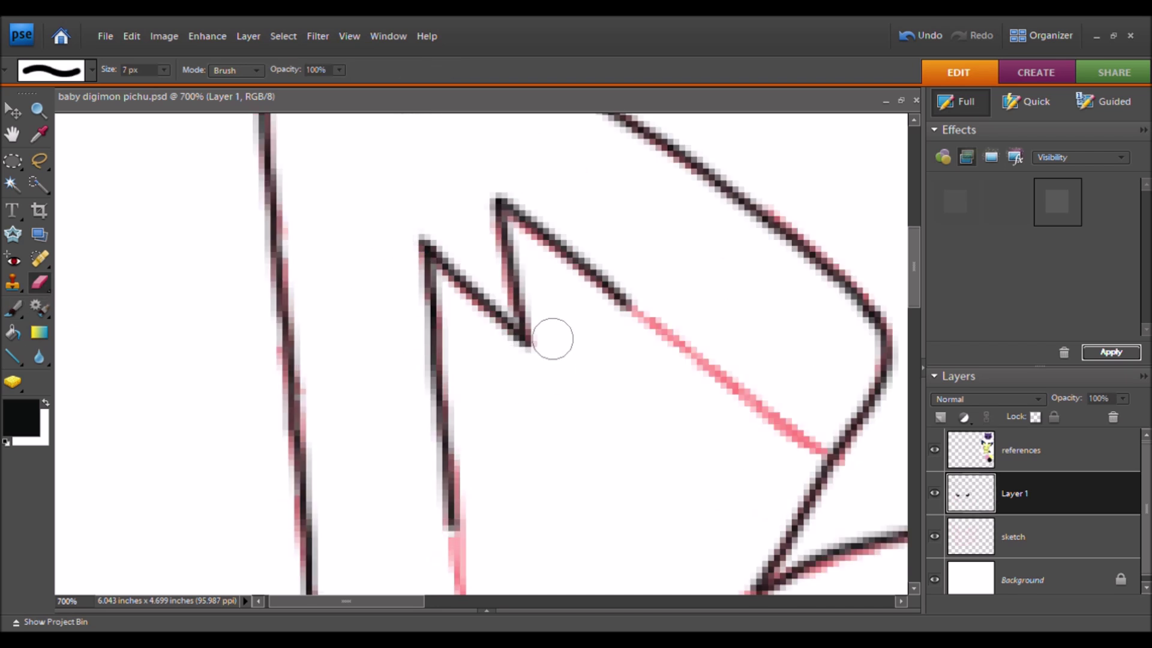
key("b")
left_click_drag(765, 411, 629, 307)
key("space")
left_click_drag(629, 470, 639, 241)
left_click_drag(460, 297, 479, 435)
- Ink the outer right edge of the right ear from its lower corner upward, redoing the first stroke
key("space")
left_click_drag(620, 363, 78, 354)
left_click_drag(852, 444, 150, 429)
left_click_drag(551, 429, 443, 488)
left_click_drag(643, 442, 713, 340)
key("ctrl+z")
left_click_drag(788, 182, 640, 443)
- Extend the right ear's outer edge to the tip and erase the excess line at the tip
key("space")
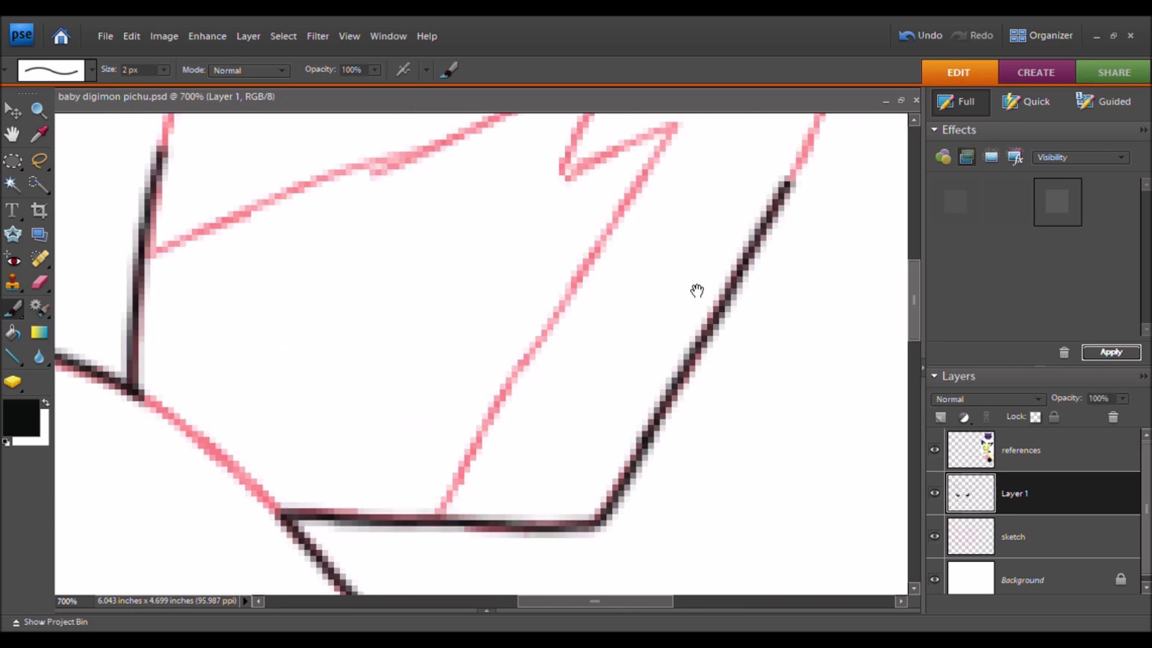
left_click_drag(696, 290, 530, 626)
mouse_move(624, 515)
left_mouse_down()
mouse_move(743, 208)
mouse_move(648, 227)
left_mouse_up()
left_click(40, 283)
left_click_drag(714, 210, 623, 234)
left_click(13, 309)
left_click_drag(428, 282, 543, 246)
key("ctrl+z")
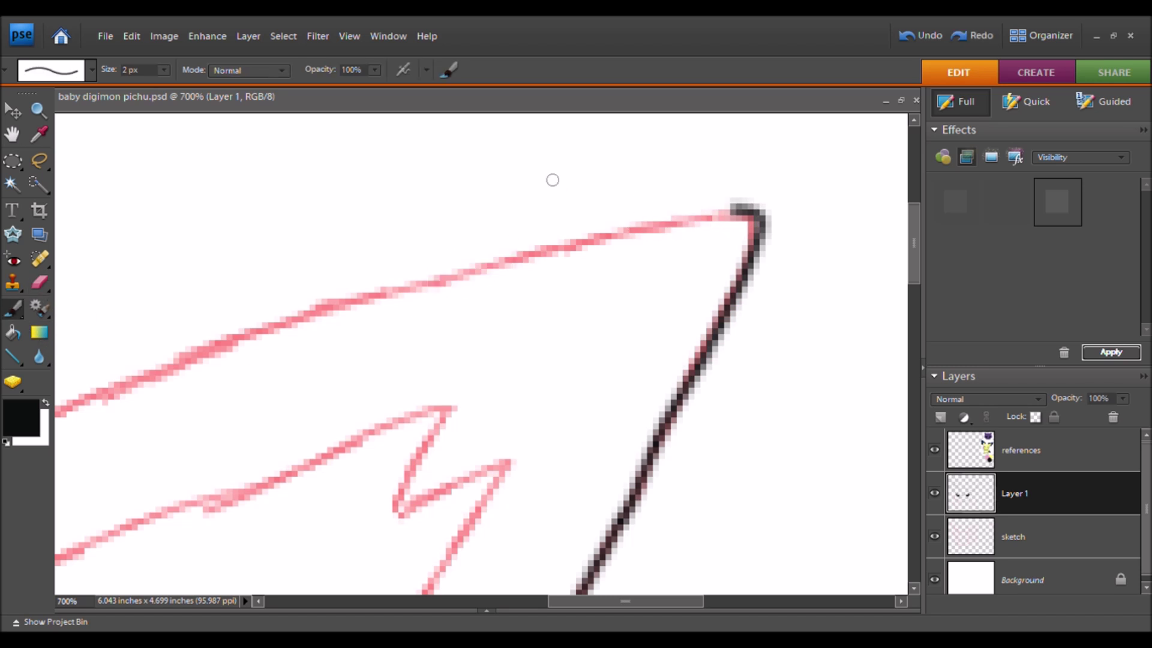
mouse_move(735, 207)
left_mouse_down()
mouse_move(617, 223)
mouse_move(381, 291)
mouse_move(717, 208)
mouse_move(462, 267)
mouse_move(36, 415)
left_mouse_up()
key("ctrl+z")
- Ink the right ear's long upper edge and join it to the inner side with a rounded corner
left_click_drag(67, 420, 465, 349)
left_click_drag(403, 393, 623, 395)
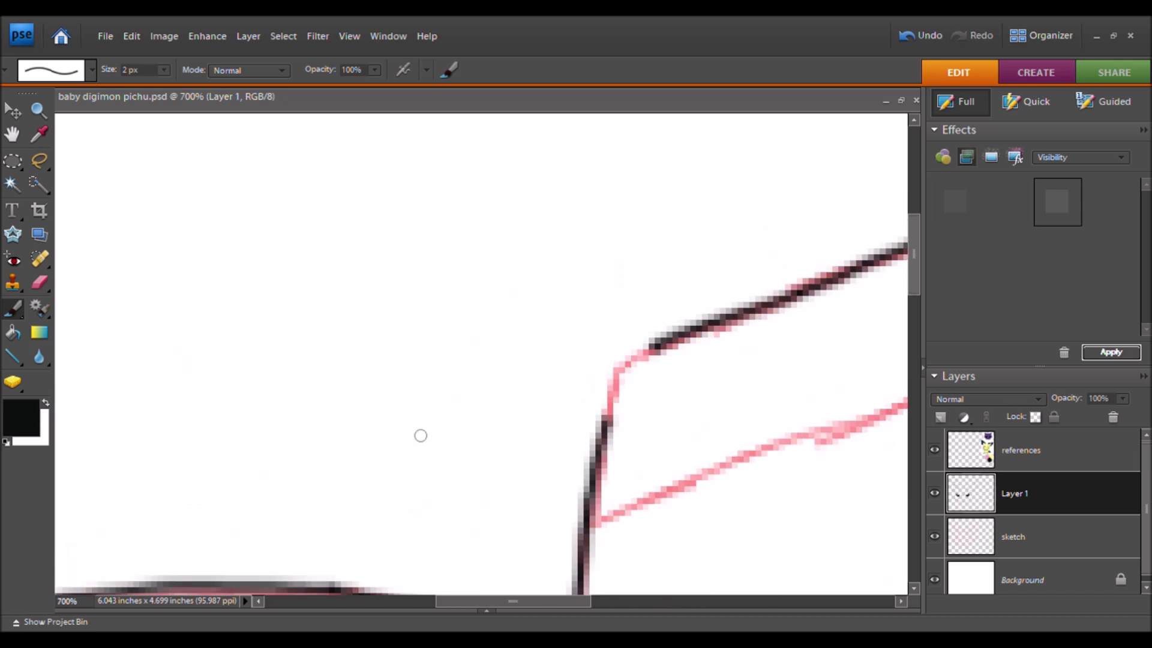
key("e")
key("b")
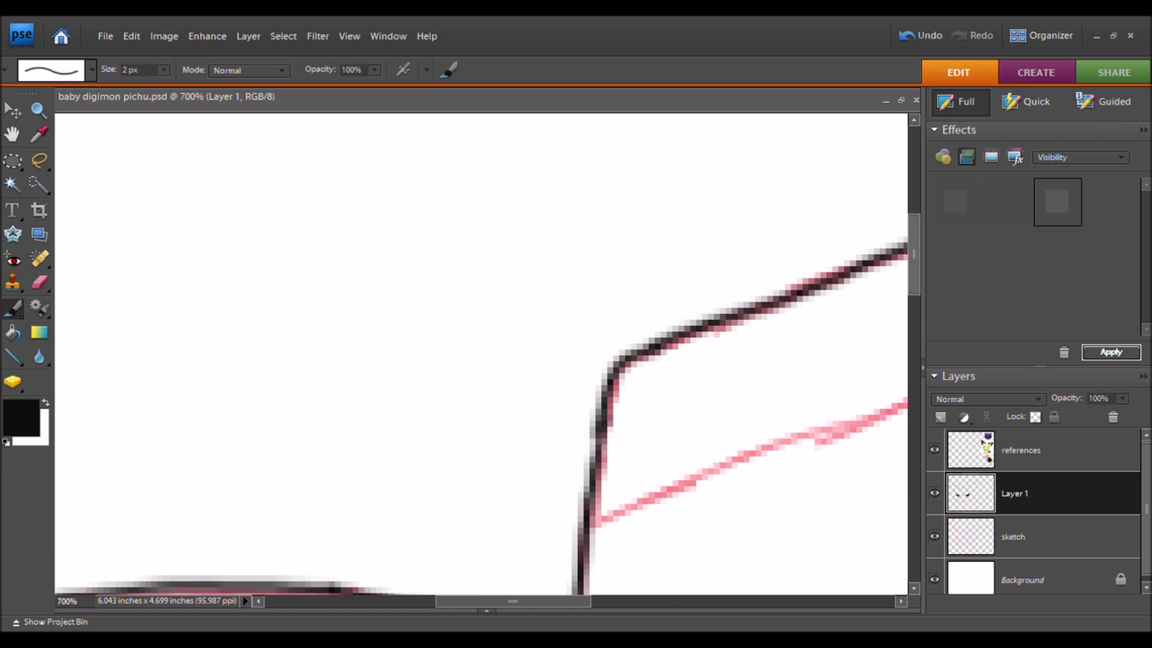
- Ink the zigzag marking inside the right ear with the 2 px black brush, undoing and redoing the misplaced strokes
left_click_drag(745, 551, 494, 437)
mouse_move(867, 279)
left_mouse_down()
mouse_move(781, 276)
mouse_move(809, 228)
mouse_move(490, 359)
left_mouse_up()
key("ctrl+z")
left_click_drag(378, 384, 450, 350)
key("ctrl+z")
left_click_drag(808, 226, 334, 390)
left_click_drag(527, 517, 459, 392)
left_click_drag(561, 540, 797, 158)
mouse_move(487, 496)
left_mouse_down()
mouse_move(530, 450)
mouse_move(510, 120)
left_mouse_up()
mouse_move(624, 570)
left_mouse_down()
mouse_move(582, 343)
mouse_move(386, 395)
left_mouse_up()
mouse_move(766, 315)
left_mouse_down()
mouse_move(626, 428)
mouse_move(513, 335)
mouse_move(381, 292)
left_mouse_up()
mouse_move(760, 310)
left_mouse_down()
mouse_move(568, 160)
mouse_move(343, 236)
left_mouse_up()
- Ink the curved inner edges of the right and left cheek patches in black
left_click_drag(154, 391, 353, 309)
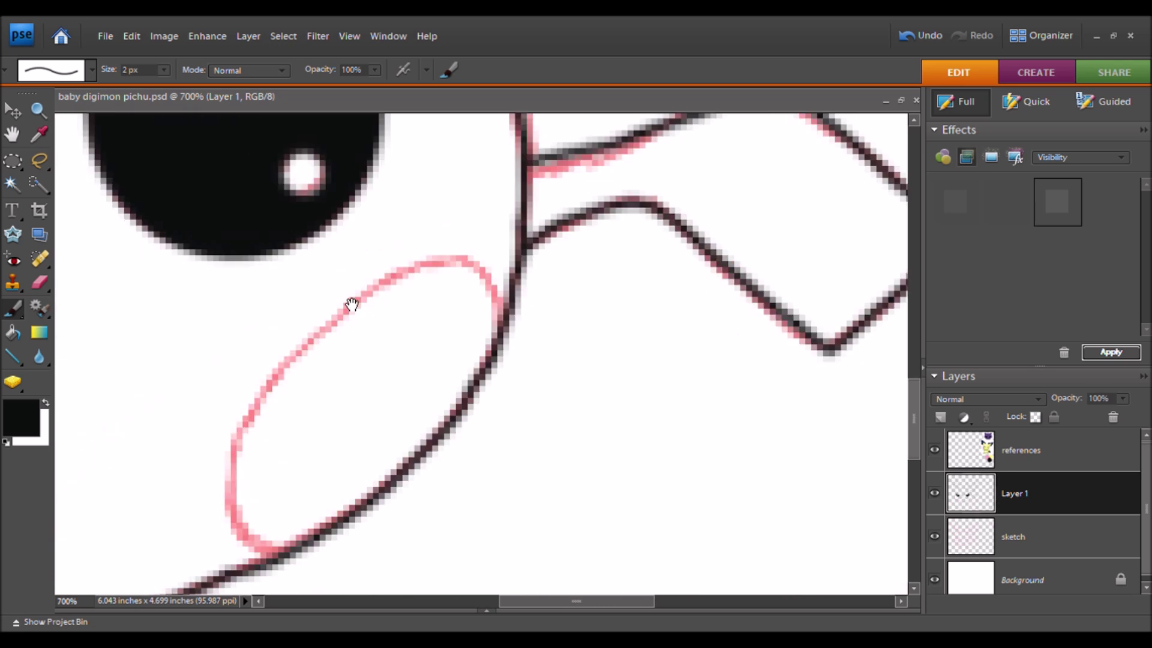
left_click_drag(302, 380, 373, 375)
mouse_move(576, 312)
left_mouse_down()
mouse_move(563, 286)
mouse_move(497, 255)
mouse_move(411, 301)
mouse_move(303, 431)
mouse_move(324, 542)
mouse_move(346, 554)
left_mouse_up()
left_click_drag(252, 471, 696, 286)
left_click_drag(332, 463, 746, 610)
mouse_move(343, 270)
left_mouse_down()
mouse_move(398, 346)
mouse_move(395, 461)
left_mouse_up()
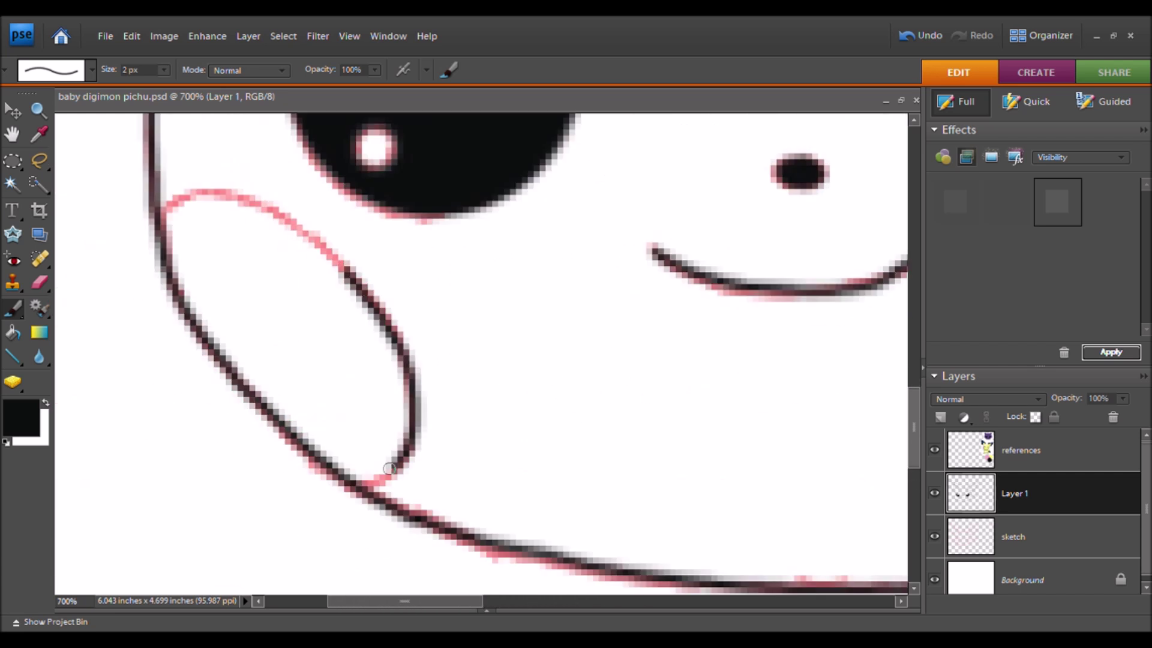
mouse_move(323, 242)
left_mouse_down()
mouse_move(237, 196)
mouse_move(165, 207)
left_mouse_up()
- Hide the sketch layer and add a new layer between it and the line art
key("z")
key("ctrl+alt+0")
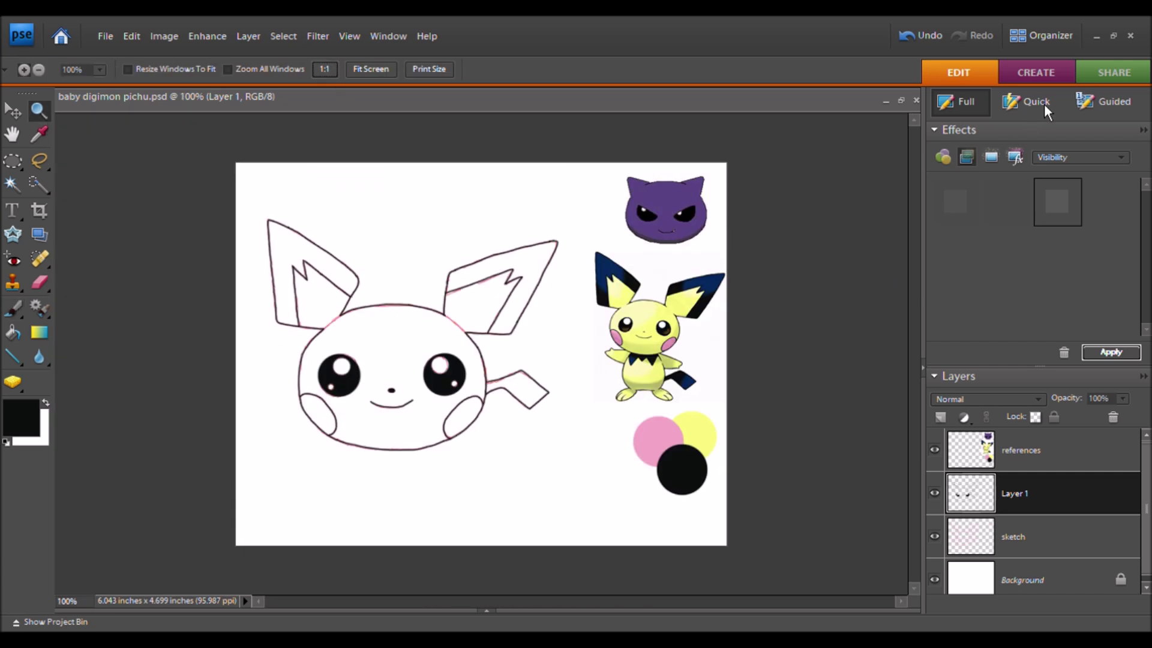
left_click(934, 536)
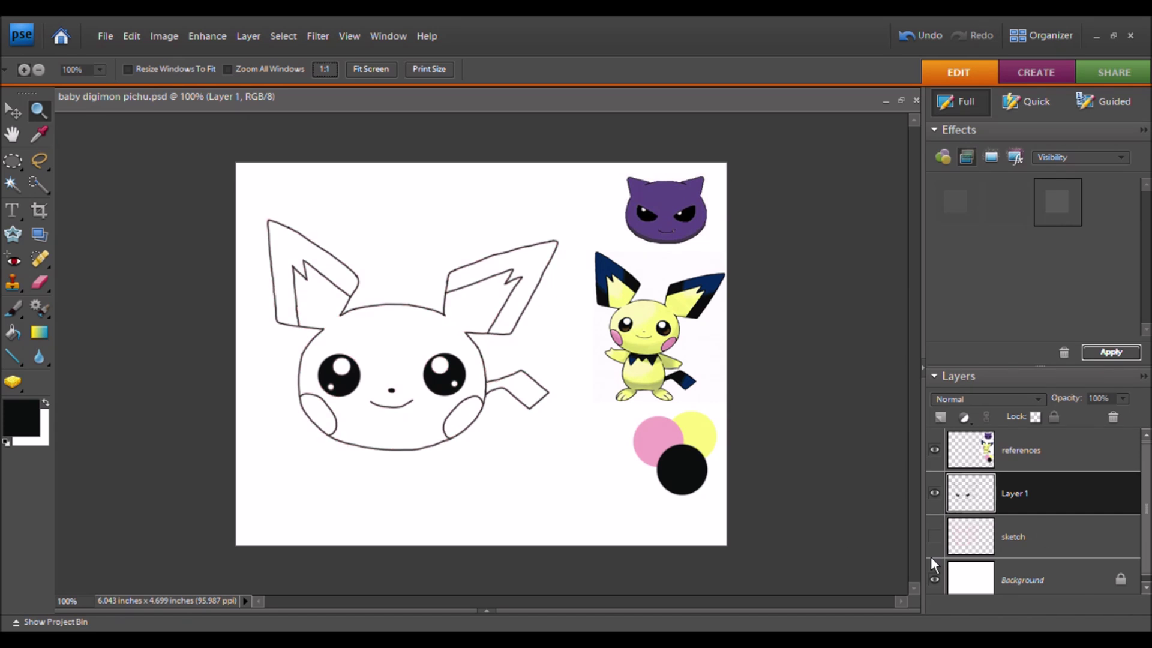
left_click(1005, 551)
left_click(940, 417)
- Sample the yellow reference swatch and paint with a 7 px brush around the right eye and between it and the cheek and face edge
left_click(39, 134)
left_click(699, 429)
left_click(39, 110)
left_click(471, 414)
left_click(471, 414)
left_click(525, 409)
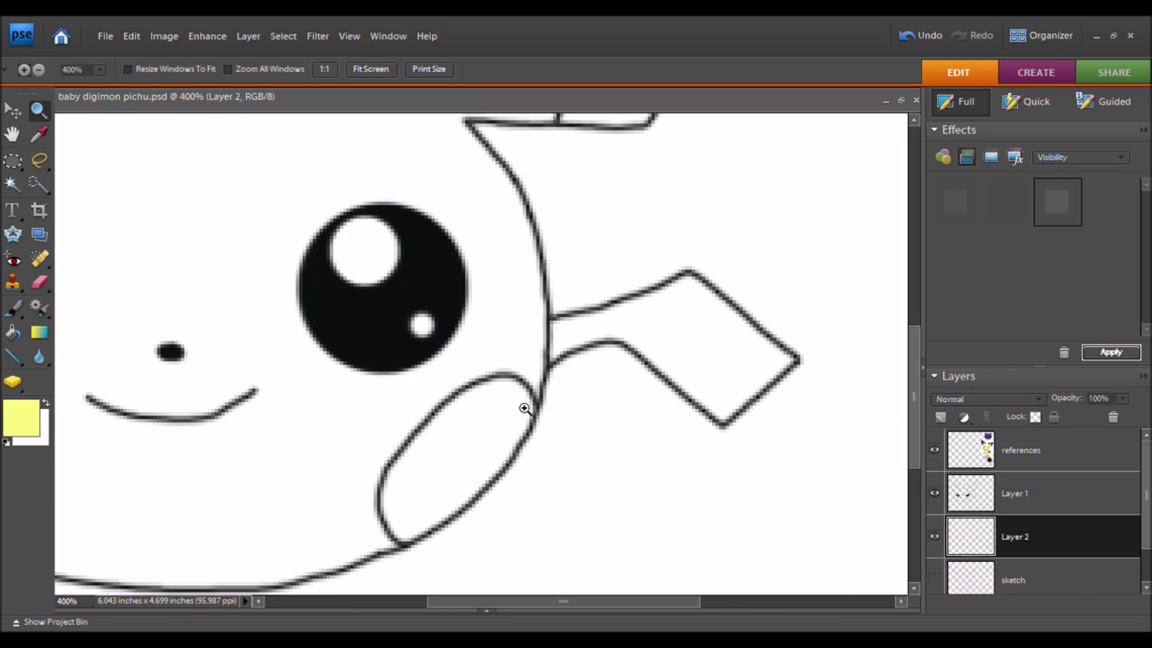
left_click(524, 408)
key("b")
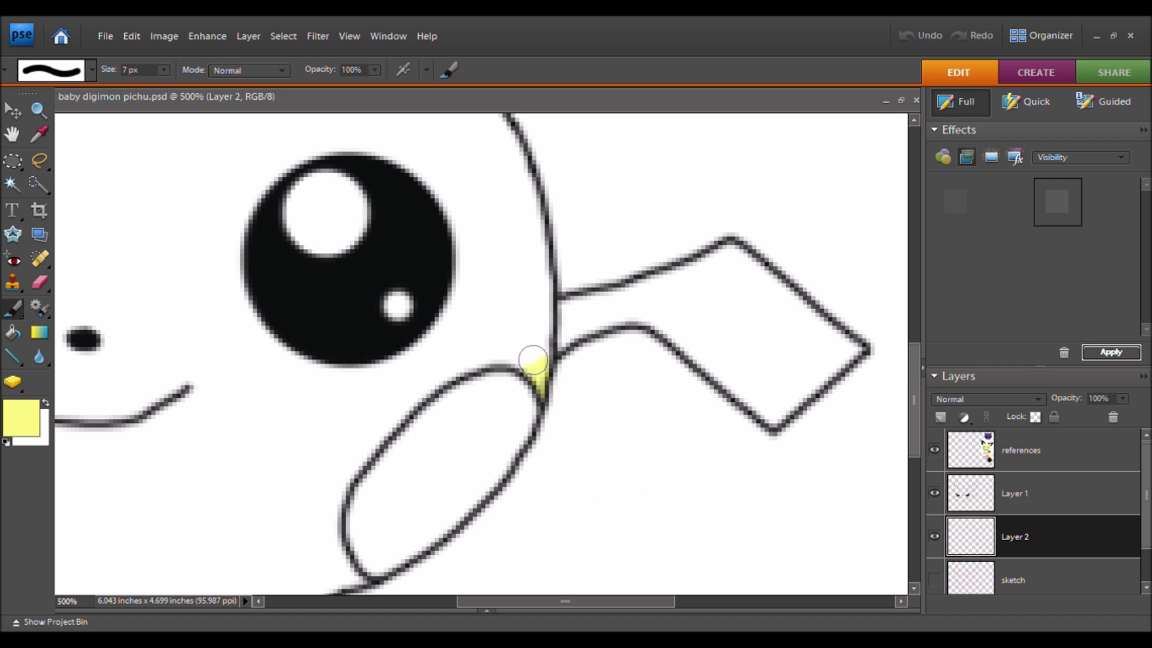
mouse_move(532, 361)
left_mouse_down()
mouse_move(518, 208)
mouse_move(492, 122)
left_mouse_up()
mouse_move(519, 352)
left_mouse_down()
mouse_move(457, 358)
mouse_move(350, 451)
mouse_move(331, 529)
mouse_move(340, 573)
mouse_move(322, 514)
mouse_move(477, 321)
mouse_move(245, 297)
mouse_move(258, 159)
left_mouse_up()
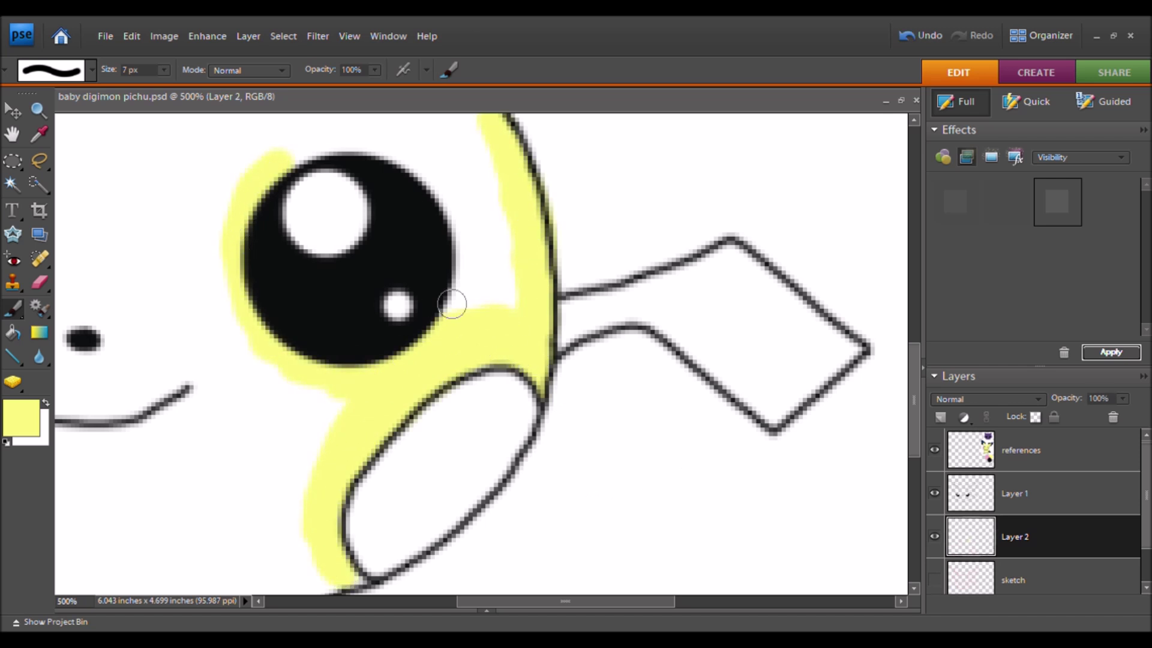
mouse_move(452, 304)
left_mouse_down()
mouse_move(460, 246)
mouse_move(354, 135)
left_mouse_up()
left_click_drag(472, 302, 477, 172)
left_click_drag(387, 391, 496, 265)
- Paint yellow along the chin outline from the right cheek to the left cheek with a 7 px brush
key("bracketleft")
key("bracketleft")
key("bracketleft")
key("bracketleft")
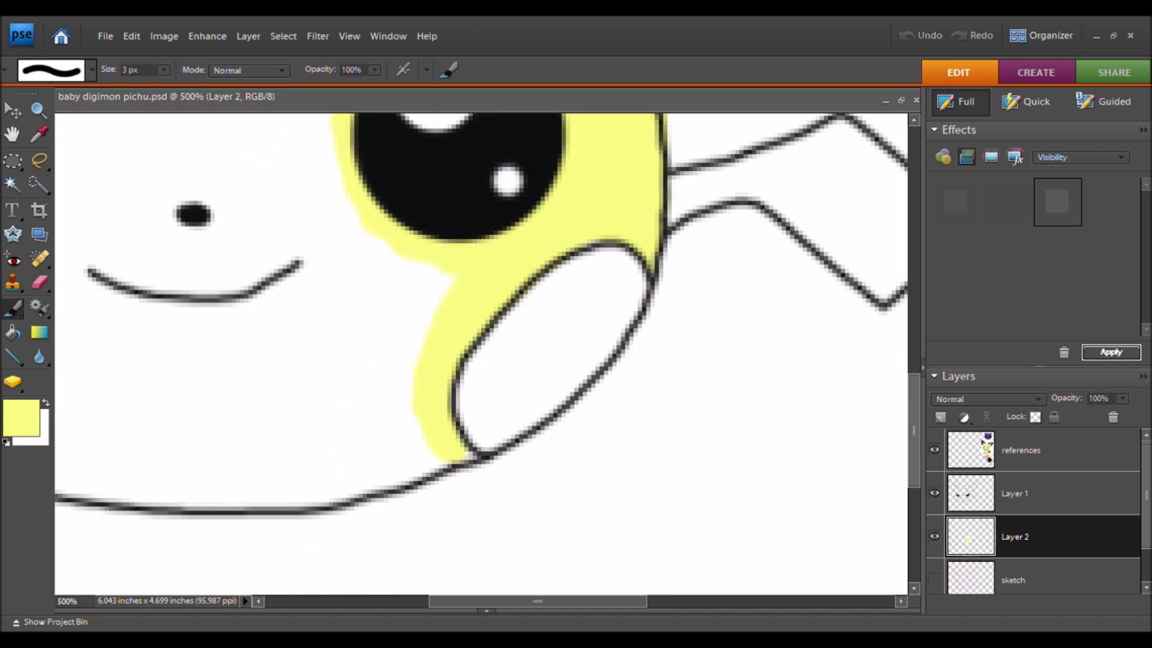
key("bracketright")
key("bracketright")
key("bracketright")
key("bracketright")
mouse_move(453, 457)
left_mouse_down()
mouse_move(326, 484)
mouse_move(439, 279)
left_mouse_up()
left_click_drag(302, 494, 116, 489)
left_click_drag(279, 297, 562, 299)
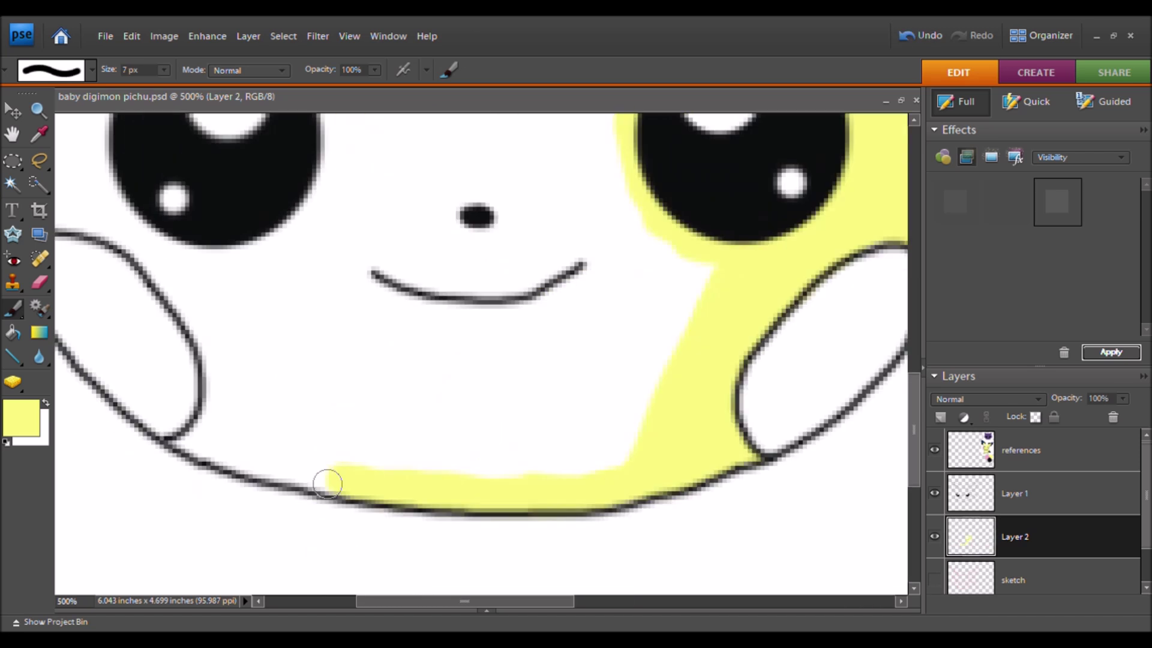
left_click_drag(326, 483, 193, 443)
- Paint yellow around the left cheek and the left eye
key("e")
key("b")
mouse_move(219, 327)
left_mouse_down()
mouse_move(206, 419)
mouse_move(180, 288)
mouse_move(69, 213)
left_mouse_up()
left_click_drag(140, 253, 391, 354)
left_click_drag(283, 330, 281, 245)
key("e")
mouse_move(576, 270)
left_mouse_down()
mouse_move(409, 350)
mouse_move(378, 162)
mouse_move(570, 282)
mouse_move(576, 300)
left_mouse_up()
left_click(295, 159)
mouse_move(294, 159)
left_mouse_down()
mouse_move(322, 264)
mouse_move(306, 198)
left_mouse_up()
- Paint yellow up the left edge of the head and along the base and lower sides of the left ear
left_click_drag(540, 246, 552, 495)
left_click_drag(412, 269, 315, 397)
left_click_drag(397, 301, 434, 442)
mouse_move(453, 399)
left_mouse_down()
mouse_move(409, 375)
mouse_move(325, 362)
mouse_move(314, 205)
left_mouse_up()
left_click_drag(549, 244, 484, 368)
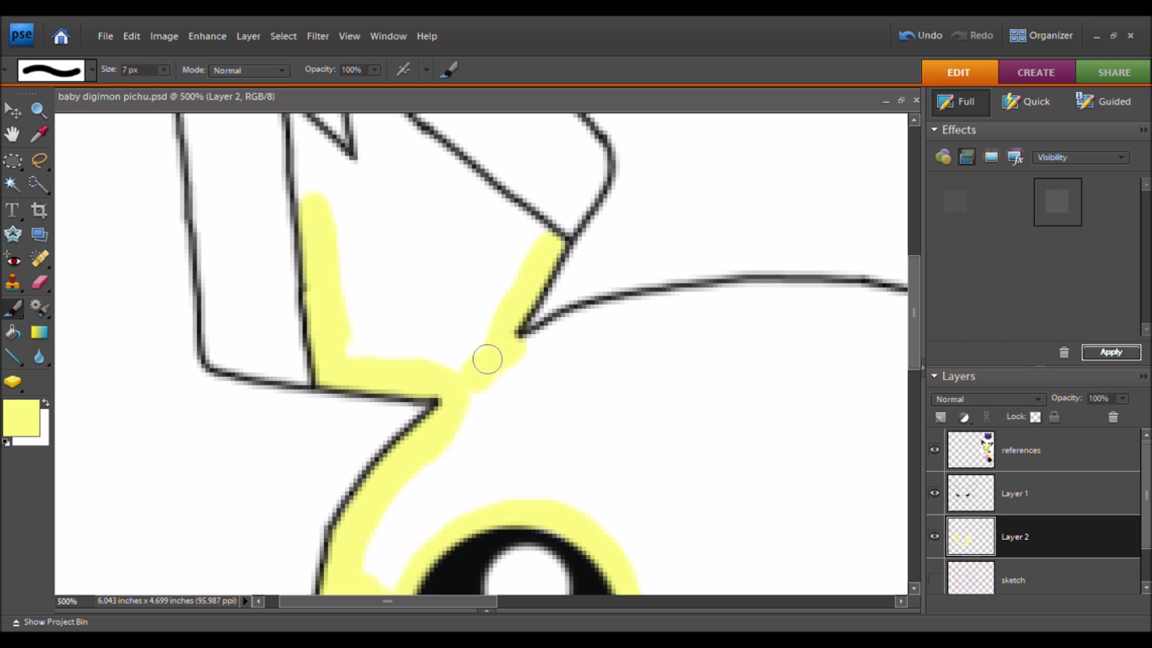
- Paint yellow along the zigzag edge inside the left ear, using a 3 px brush for the narrow points
scroll(532, 455, "up", 5)
left_click_drag(532, 455, 369, 315)
key("alt+bracketright")
key("e")
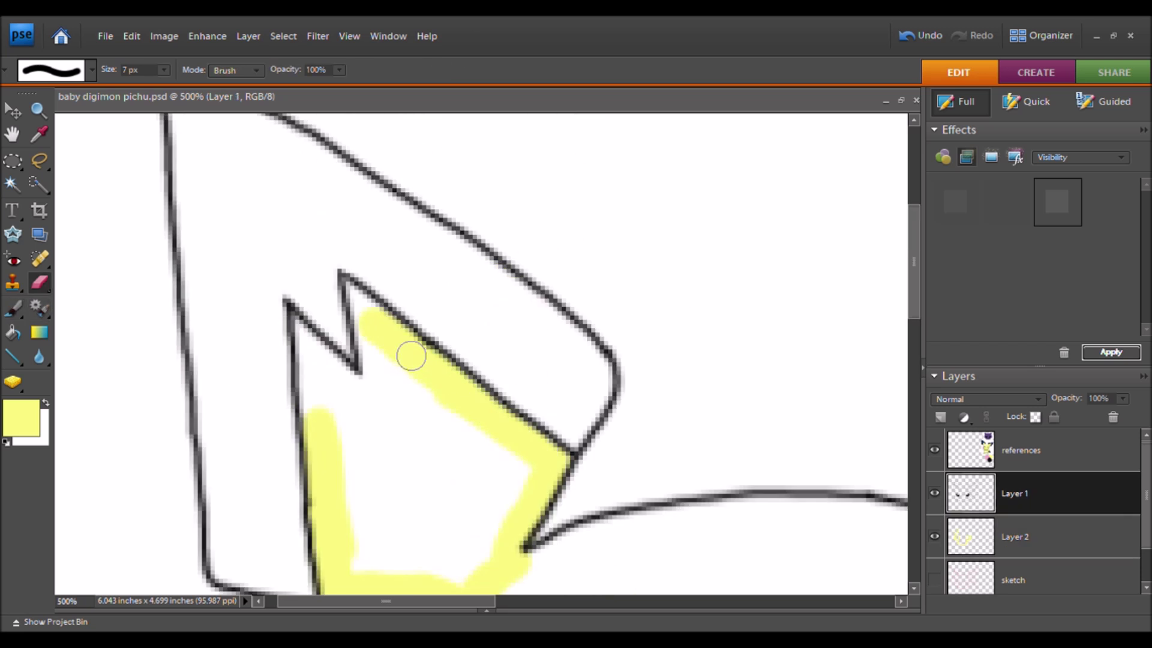
key("alt+bracketleft")
key("b")
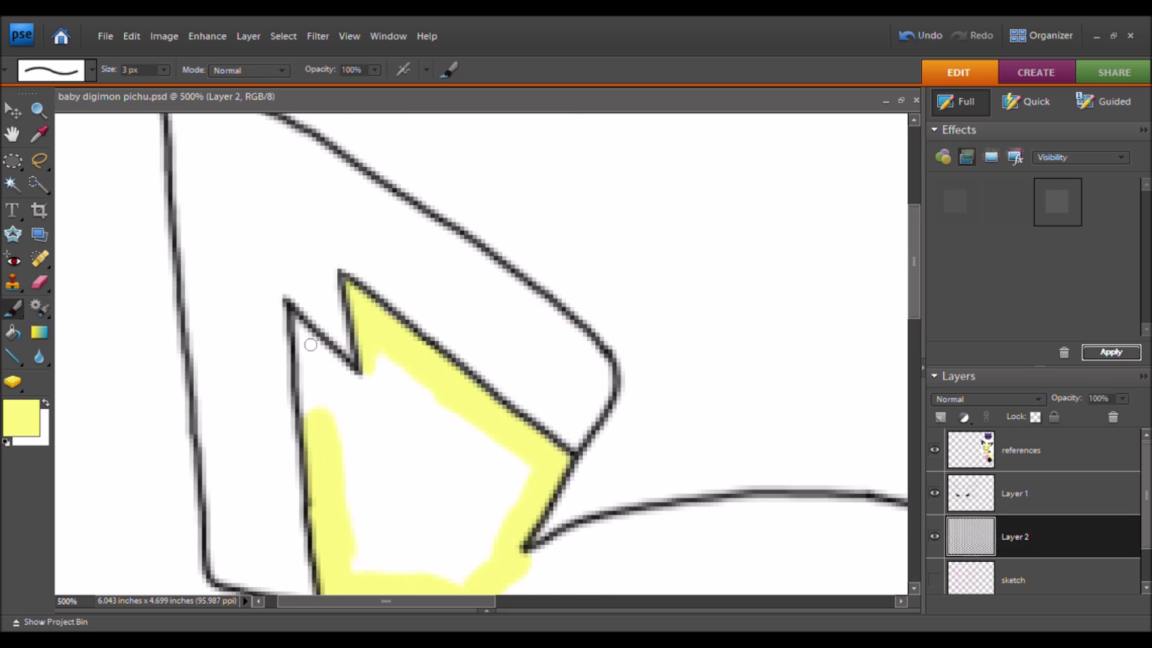
left_click_drag(378, 369, 309, 401)
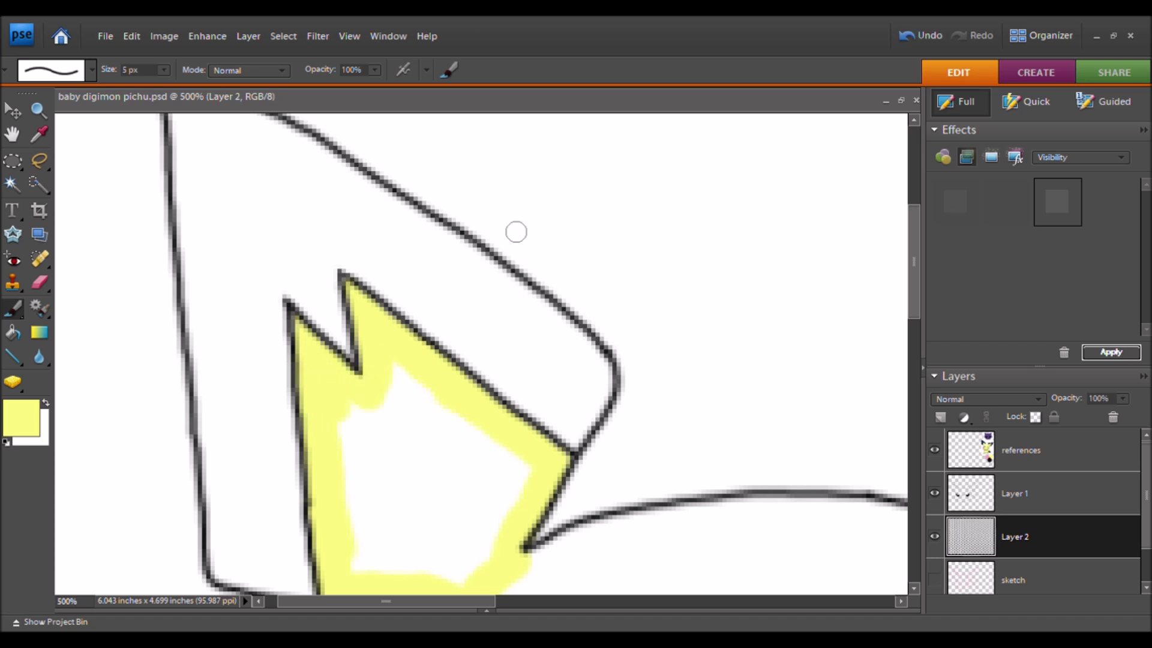
- Fill the inside of the left ear's marking with yellow and brush over the leftover white gaps
left_click(13, 332)
left_click(420, 468)
left_click(13, 308)
left_click_drag(529, 477, 458, 576)
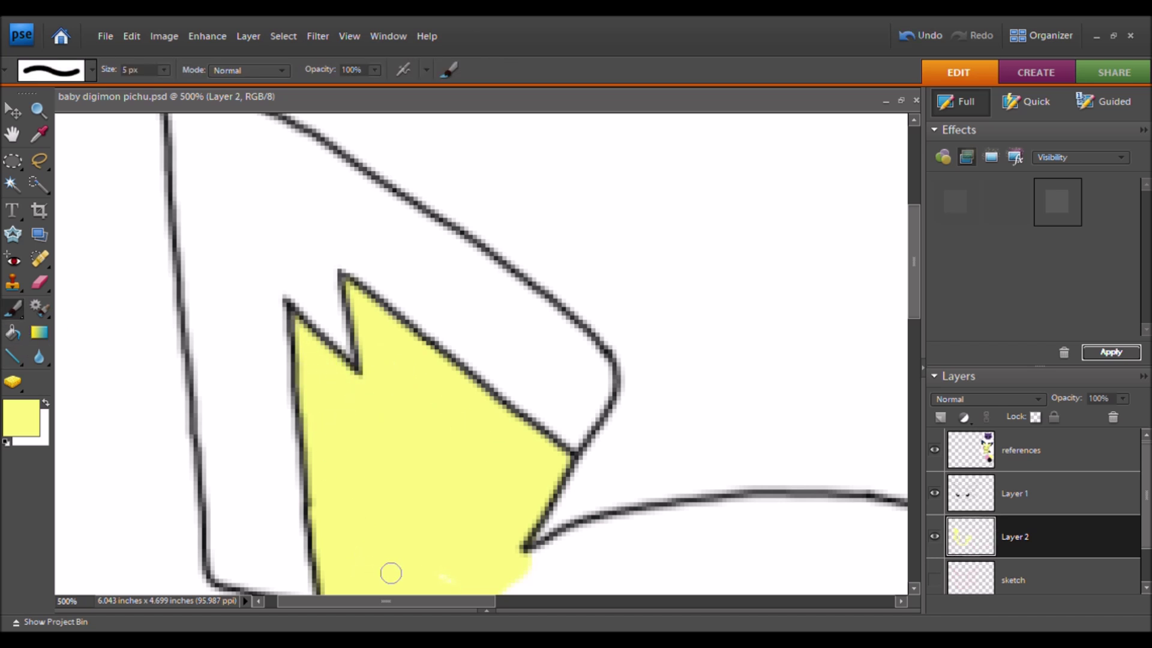
left_click_drag(366, 478, 214, 322)
- Paint a yellow band under the top outline of the head with a 7 px brush
left_click_drag(857, 482, 438, 439)
key("bracketright")
key("bracketright")
mouse_move(475, 363)
left_mouse_down()
mouse_move(433, 346)
mouse_move(154, 324)
left_mouse_up()
left_click_drag(594, 474, 525, 401)
left_click_drag(396, 384, 708, 420)
mouse_move(475, 352)
left_mouse_down()
mouse_move(290, 384)
mouse_move(717, 408)
mouse_move(851, 492)
left_mouse_up()
- Paint yellow along the inner edges of the right ear's marking, reducing the brush to 3 px for the zigzag points
scroll(522, 404, "right", 5)
mouse_move(789, 393)
left_mouse_down()
mouse_move(753, 458)
mouse_move(640, 481)
left_mouse_up()
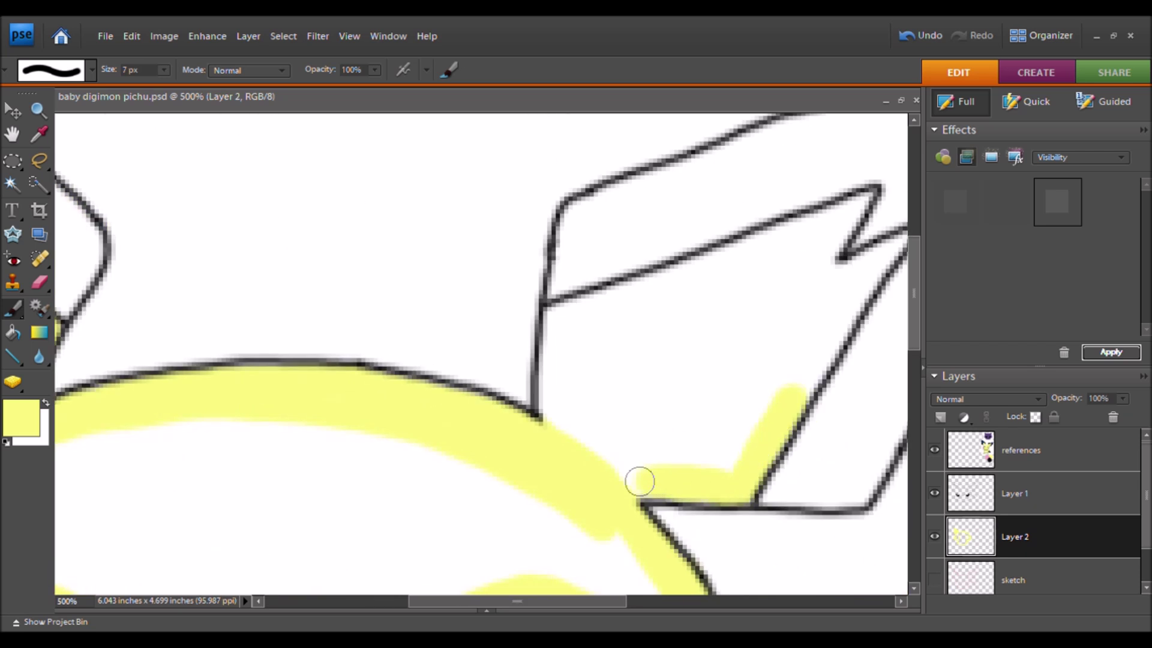
left_click_drag(784, 403, 847, 267)
mouse_move(792, 233)
left_mouse_down()
mouse_move(556, 342)
mouse_move(564, 425)
left_mouse_up()
left_click_drag(720, 276, 589, 368)
key("bracketleft")
key("bracketleft")
key("bracketleft")
key("bracketleft")
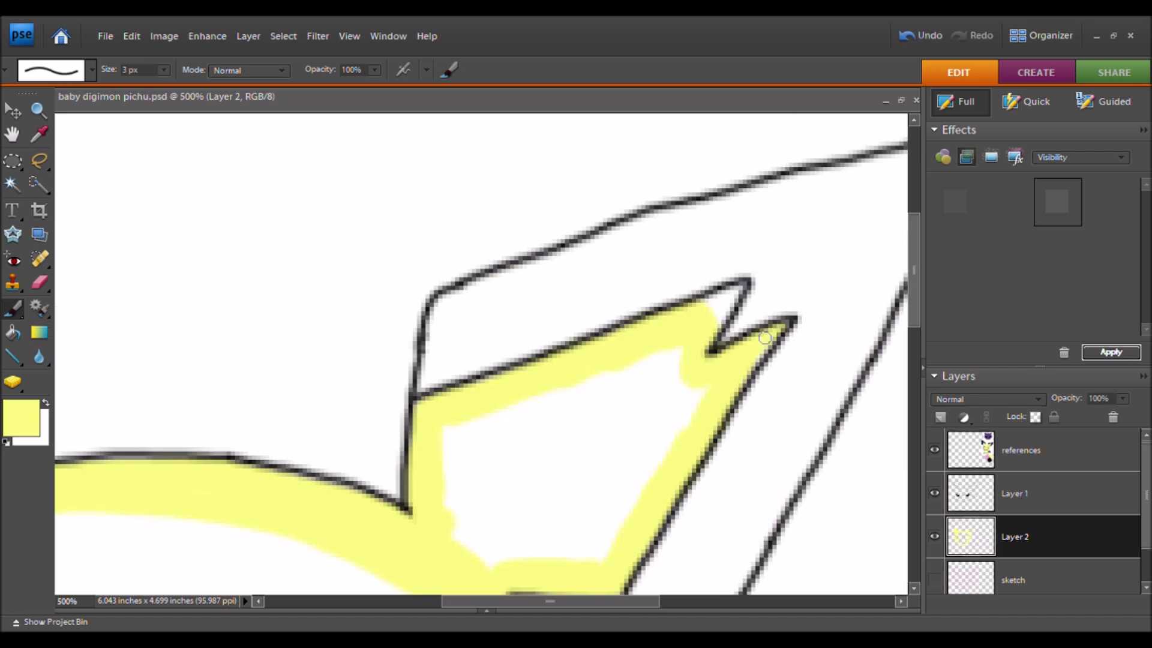
- Fill the remaining white areas of the right ear's marking and the face with yellow using the Paint Bucket
key("k")
left_click(566, 552)
key("b")
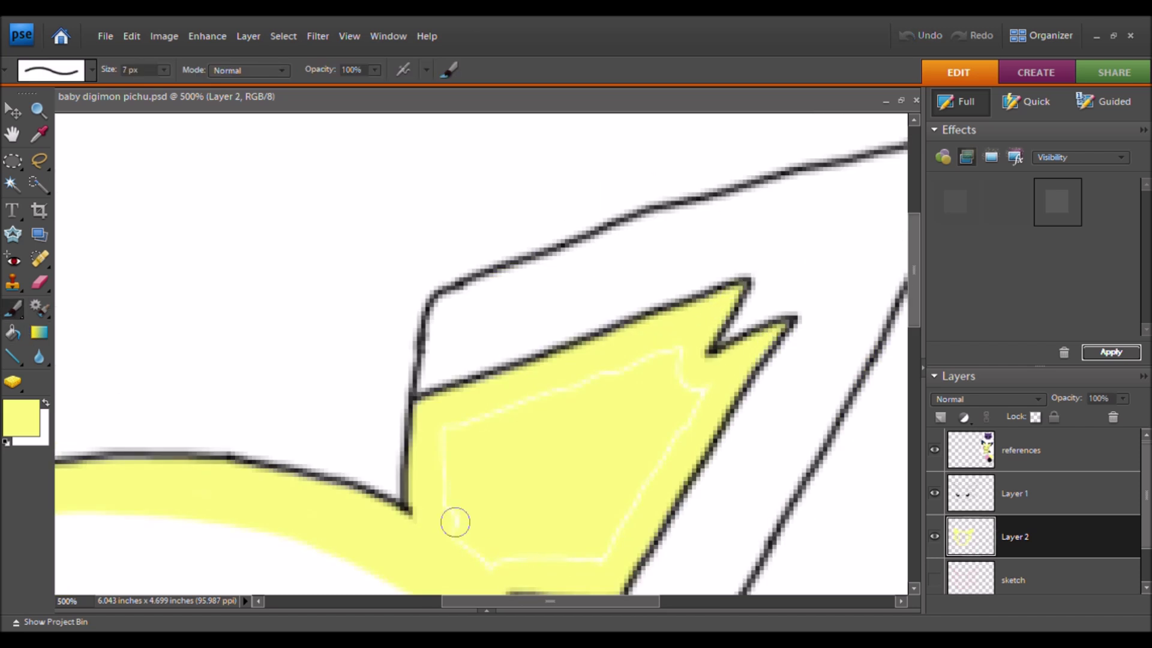
left_click(13, 333)
left_click(210, 561)
left_click(13, 308)
- Brush yellow at 7 px over the thin white gap lines left around the face and eyes
left_click_drag(372, 509, 558, 207)
key("bracketright")
key("bracketright")
key("bracketright")
key("bracketright")
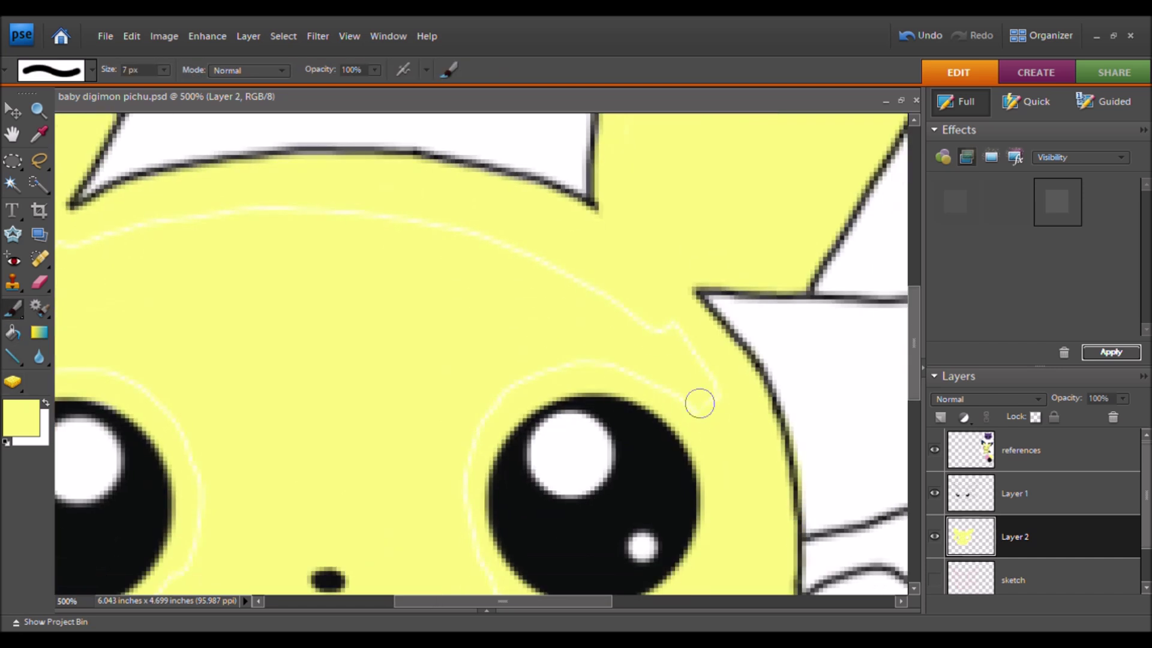
scroll(513, 503, "down", 5)
scroll(495, 433, "left", 2)
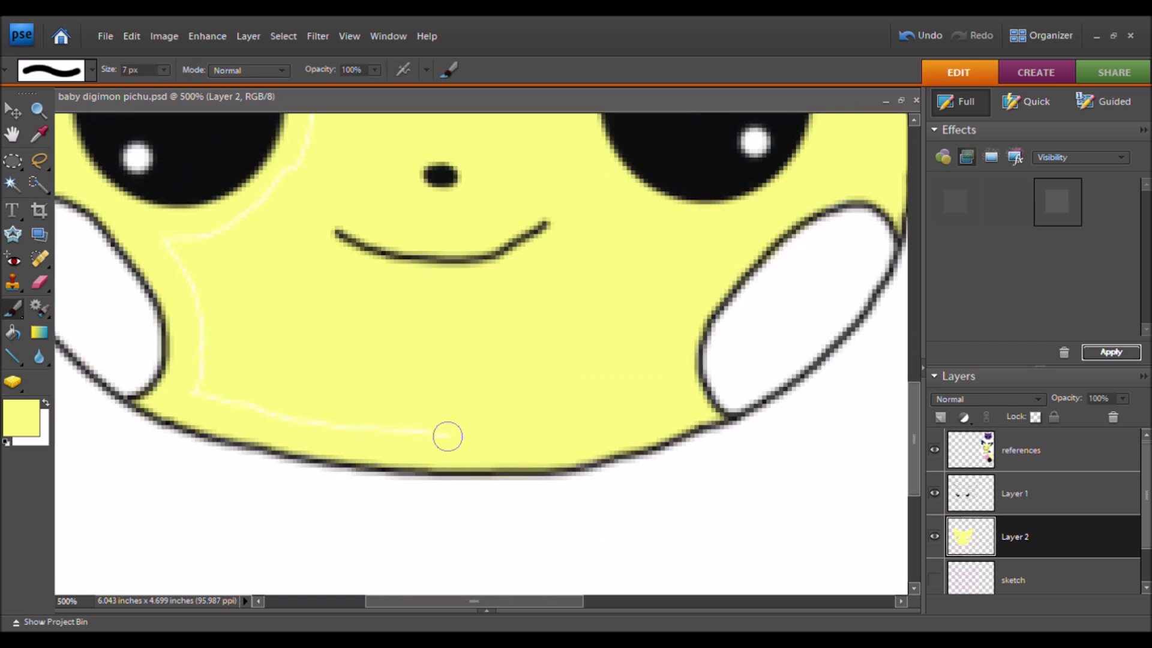
scroll(376, 184, "up", 5)
scroll(375, 184, "left", 2)
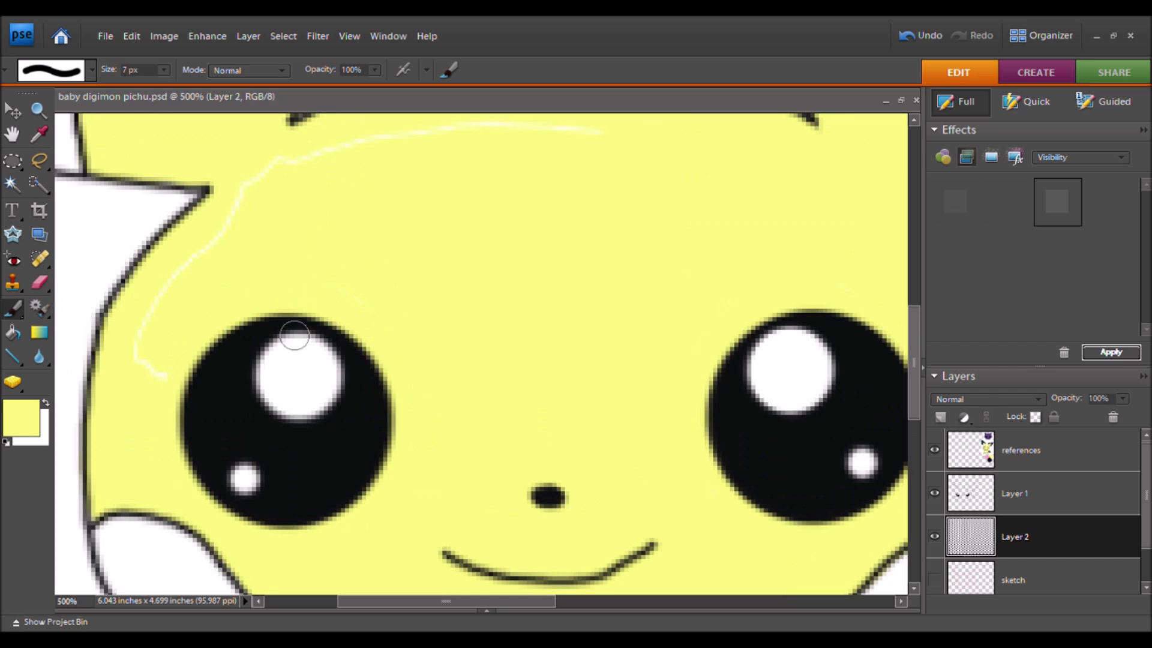
- Add a new layer above the yellow one and sample the pink reference swatch as the painting colour
key("z")
key("ctrl+alt+0")
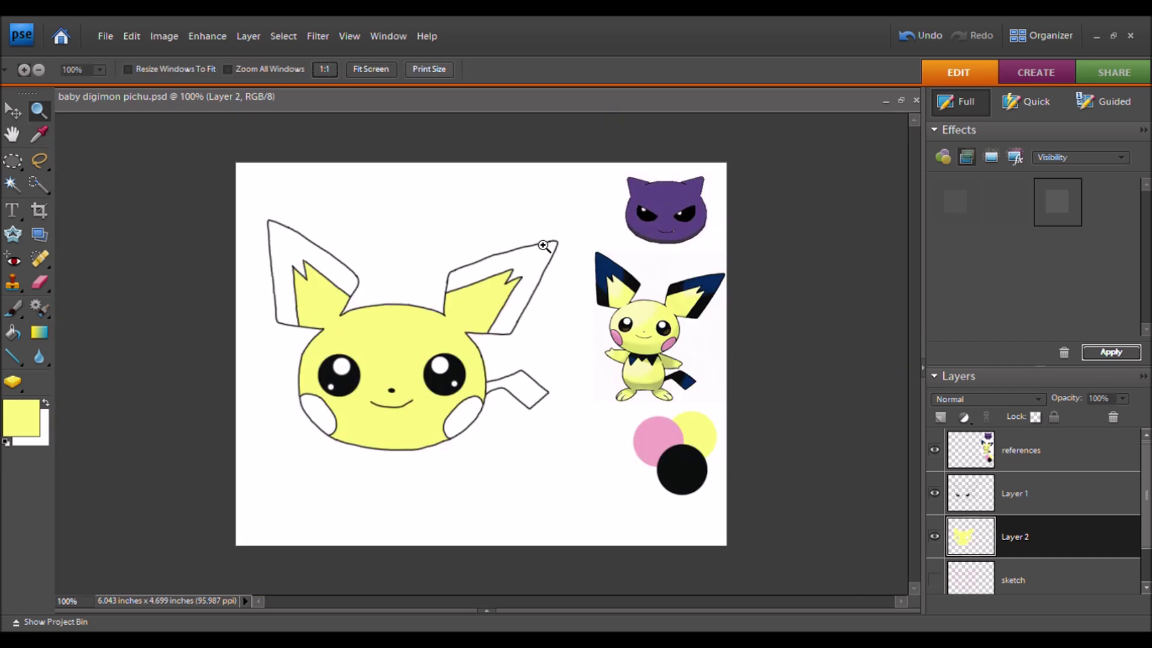
left_click(39, 133)
left_click(656, 439)
left_click(39, 113)
- Paint the right and left cheek patches solid pink
left_click(461, 403)
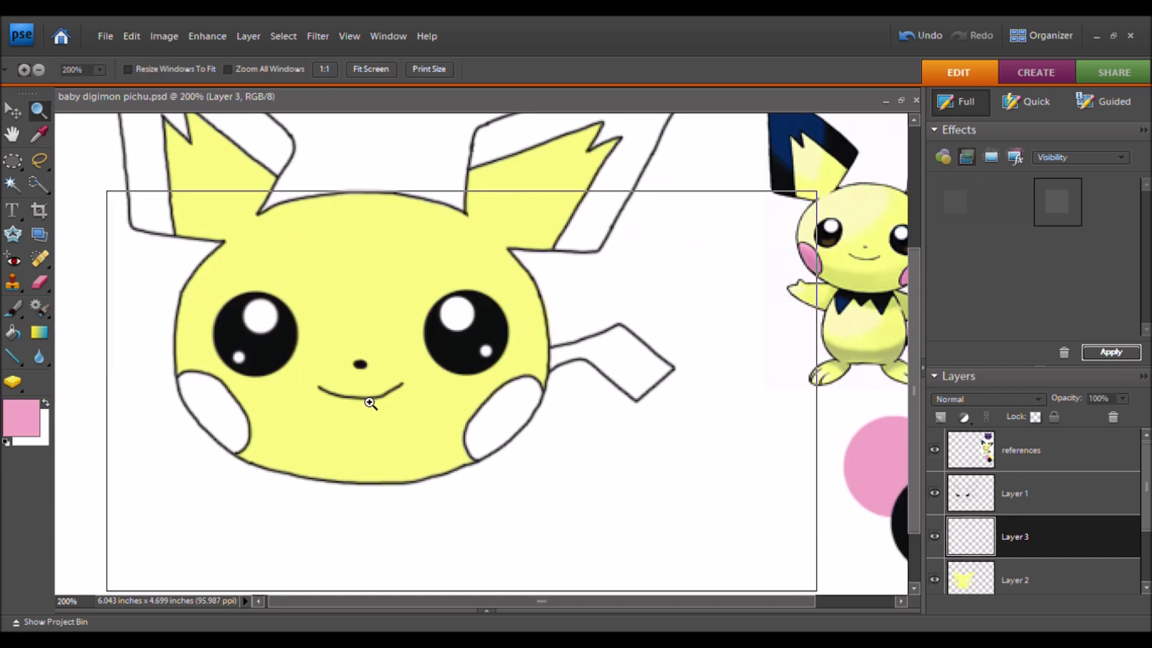
left_click(481, 414)
double_click(481, 401)
left_click(480, 384)
left_click(13, 308)
mouse_move(739, 324)
left_mouse_down()
mouse_move(676, 311)
mouse_move(578, 394)
mouse_move(564, 504)
mouse_move(698, 396)
mouse_move(566, 468)
mouse_move(636, 366)
left_mouse_up()
scroll(624, 386, "left", 10)
mouse_move(465, 353)
left_mouse_down()
mouse_move(449, 438)
mouse_move(432, 420)
mouse_move(426, 314)
mouse_move(311, 247)
mouse_move(346, 333)
mouse_move(422, 356)
left_mouse_up()
key("space")
left_click_drag(592, 395, 120, 384)
left_click_drag(666, 337, 149, 120)
left_click_drag(502, 332, 501, 320)
- Sample black and paint the whole tail solid black, using 3 px and 5 px brushes
key("i")
left_click(555, 360)
left_click_drag(206, 362, 769, 264)
left_click_drag(122, 361, 452, 519)
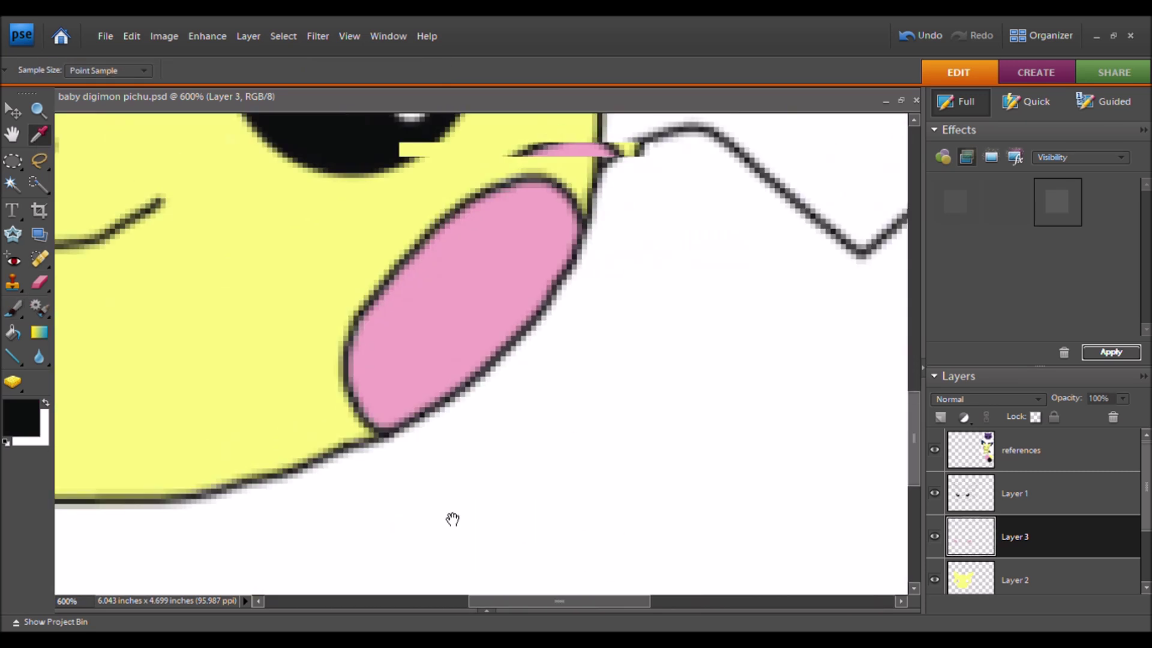
left_click_drag(797, 234, 508, 489)
key("b")
left_click_drag(643, 414, 645, 414)
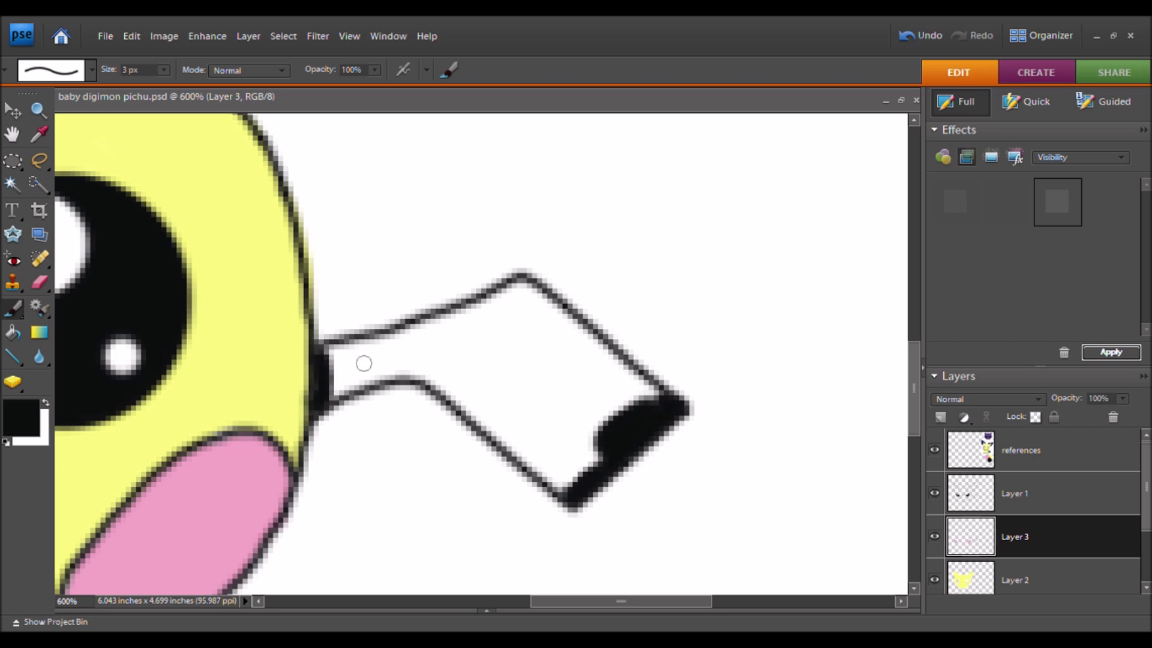
mouse_move(646, 401)
left_mouse_down()
mouse_move(594, 345)
mouse_move(398, 339)
mouse_move(321, 357)
left_mouse_up()
mouse_move(621, 411)
left_mouse_down()
mouse_move(564, 483)
mouse_move(393, 365)
mouse_move(606, 414)
mouse_move(483, 353)
left_mouse_up()
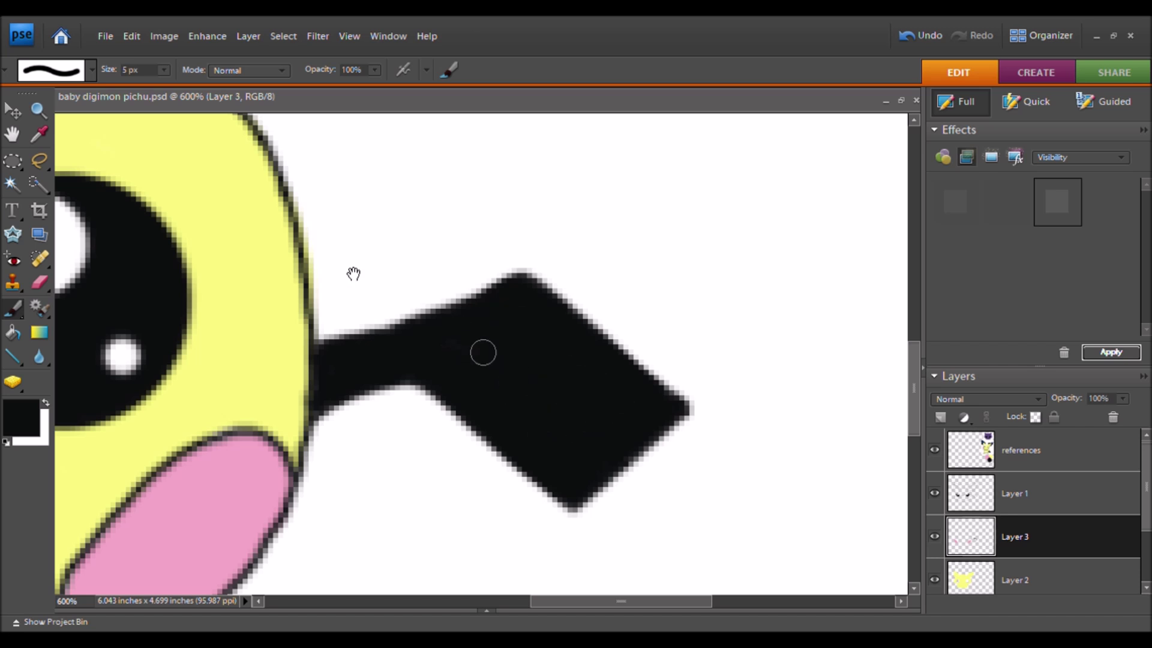
- Paint black in the right ear's lower corner, the zigzag notch and along the outer side of the yellow marking
left_click_drag(441, 165, 537, 552)
left_click_drag(561, 390, 504, 430)
left_click_drag(502, 327, 444, 427)
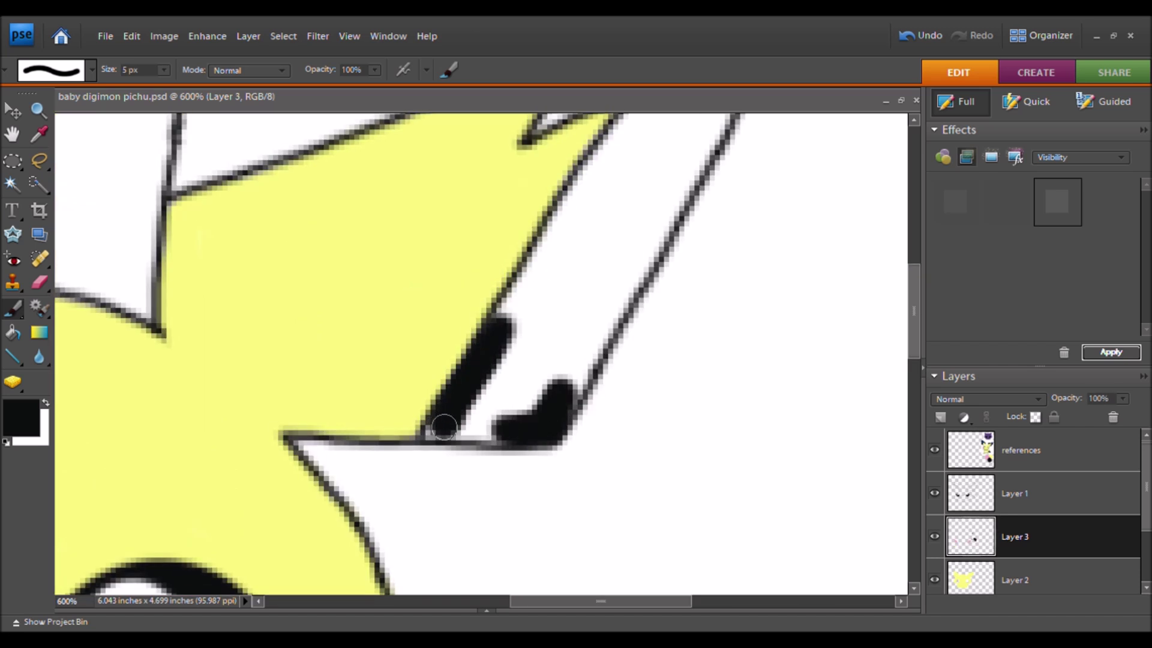
scroll(477, 428, "up", 3)
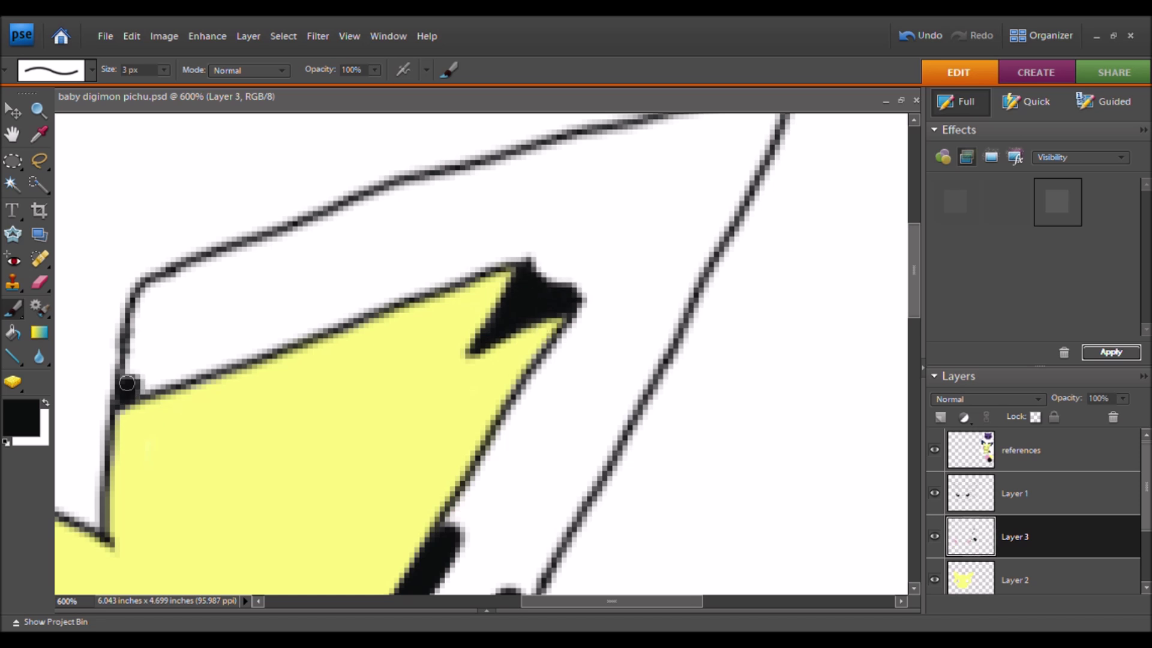
left_click_drag(584, 311, 450, 547)
mouse_move(594, 289)
left_mouse_down()
mouse_move(542, 375)
mouse_move(586, 311)
left_mouse_up()
- Select Layer 2 and sample the right ear's yellow as the brush colour
left_click(980, 571)
left_click(39, 135)
left_click(162, 432)
left_click(13, 309)
- Return to Layer 3 and paint a black strip along the upper edge of the right ear's yellow marking
left_click(984, 531)
left_click(39, 135)
key("b")
mouse_move(534, 240)
left_mouse_down()
mouse_move(303, 296)
mouse_move(123, 378)
mouse_move(175, 357)
left_mouse_up()
- Switch back to Layer 2 and sample the ear's yellow again for the brush
left_click(996, 571)
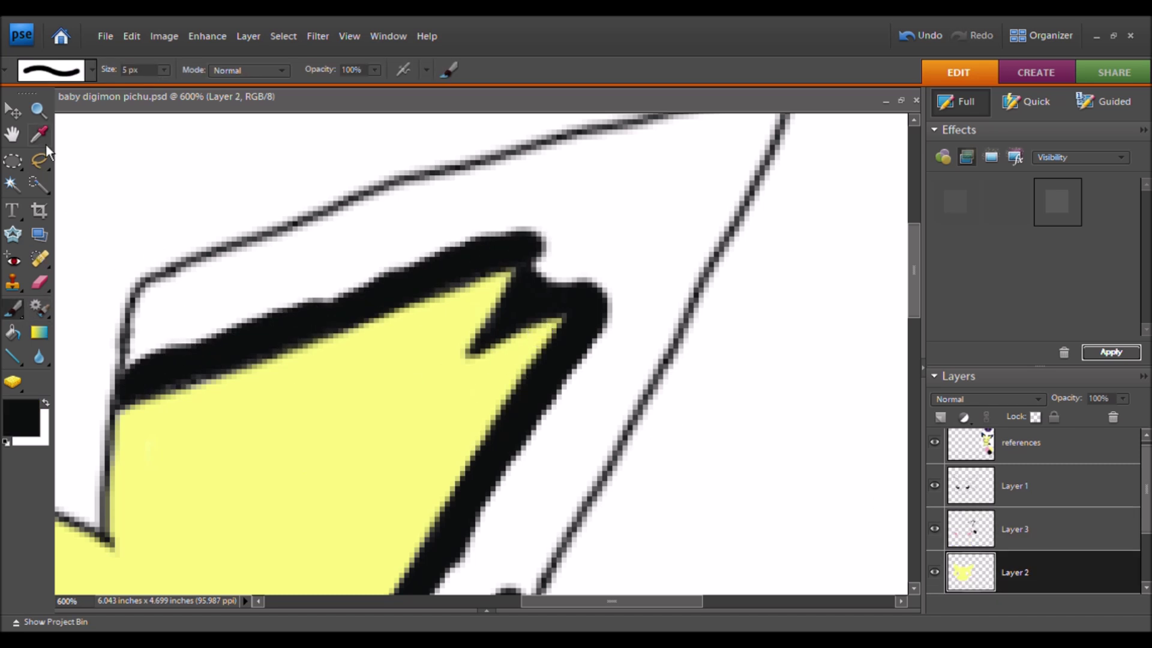
left_click(39, 135)
left_click(225, 435)
key("b")
- On Layer 3, paint the right ear's inner corner black and continue along its upper edge to the tip with a 5 px brush
left_click(989, 529)
left_click(39, 134)
left_click(193, 367)
left_click(13, 309)
mouse_move(219, 265)
left_mouse_down()
mouse_move(132, 363)
mouse_move(218, 300)
left_mouse_up()
scroll(567, 282, "up", 3)
left_click_drag(761, 252, 219, 398)
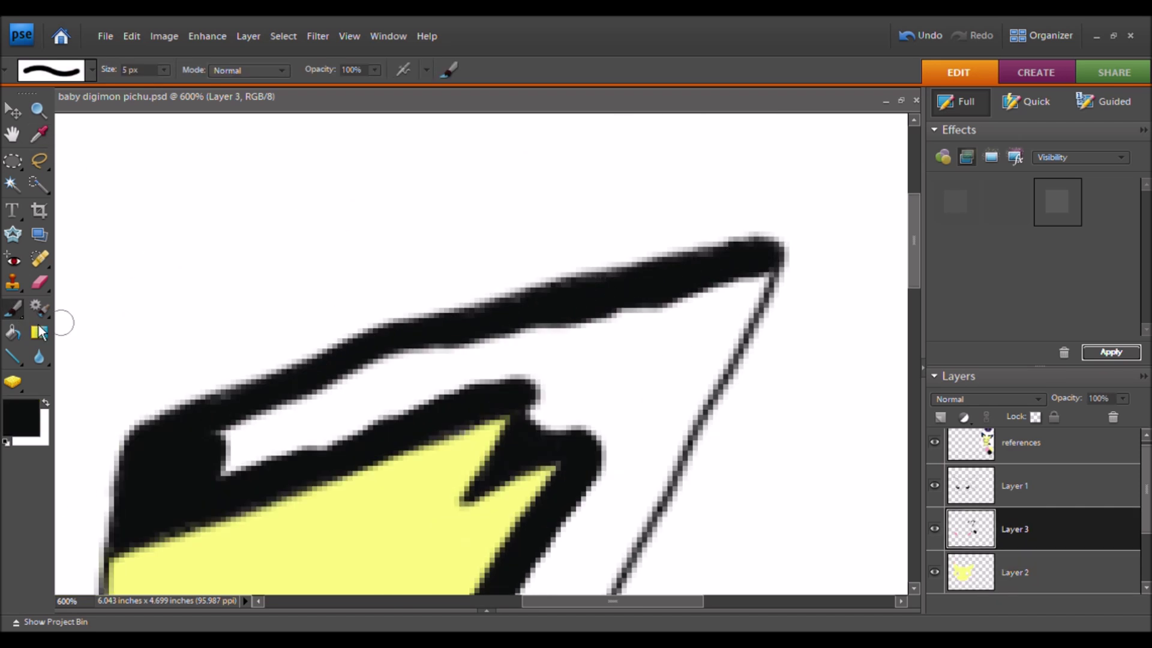
- Paint a thick black band down the right ear's outer edge and along the yellow marking on Layer 3
key("e")
left_click_drag(606, 570, 544, 402)
mouse_move(547, 409)
left_mouse_down()
mouse_move(454, 591)
mouse_move(477, 459)
left_mouse_up()
mouse_move(453, 501)
left_mouse_down()
mouse_move(510, 390)
mouse_move(424, 624)
left_mouse_up()
left_click_drag(471, 516, 645, 201)
- Fill the gap between the right ear's black bands with the Paint Bucket and brush over the remaining seams
key("k")
left_click(490, 371)
key("b")
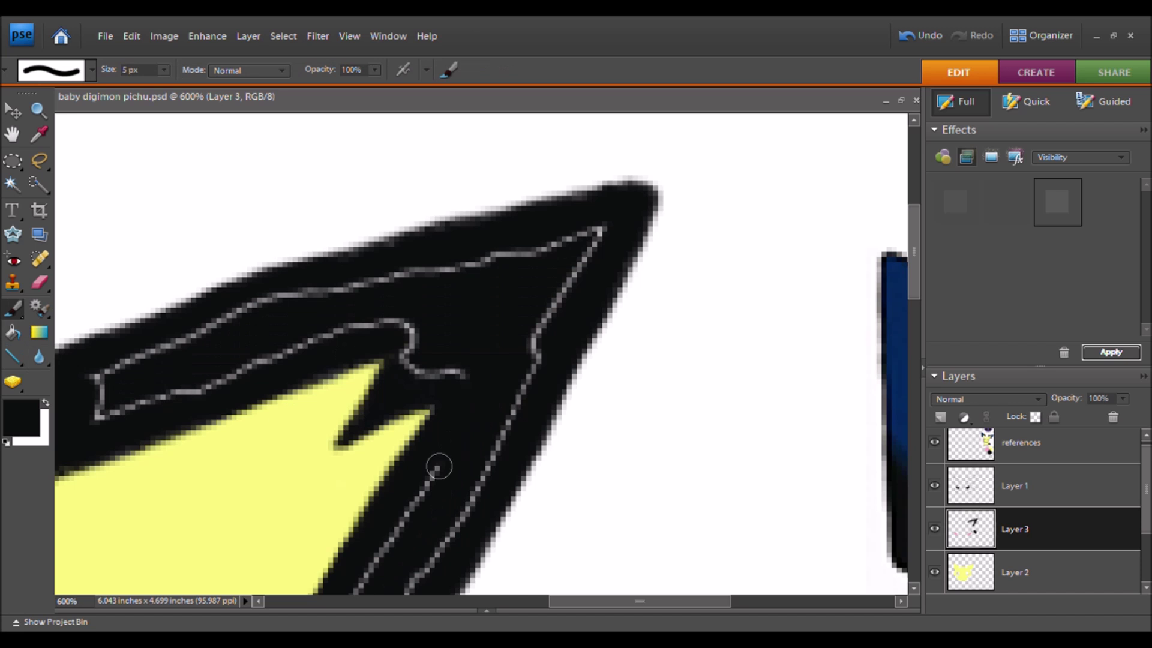
mouse_move(486, 471)
left_mouse_down()
mouse_move(540, 348)
mouse_move(360, 312)
mouse_move(102, 368)
mouse_move(410, 269)
left_mouse_up()
scroll(399, 519, "down", 3)
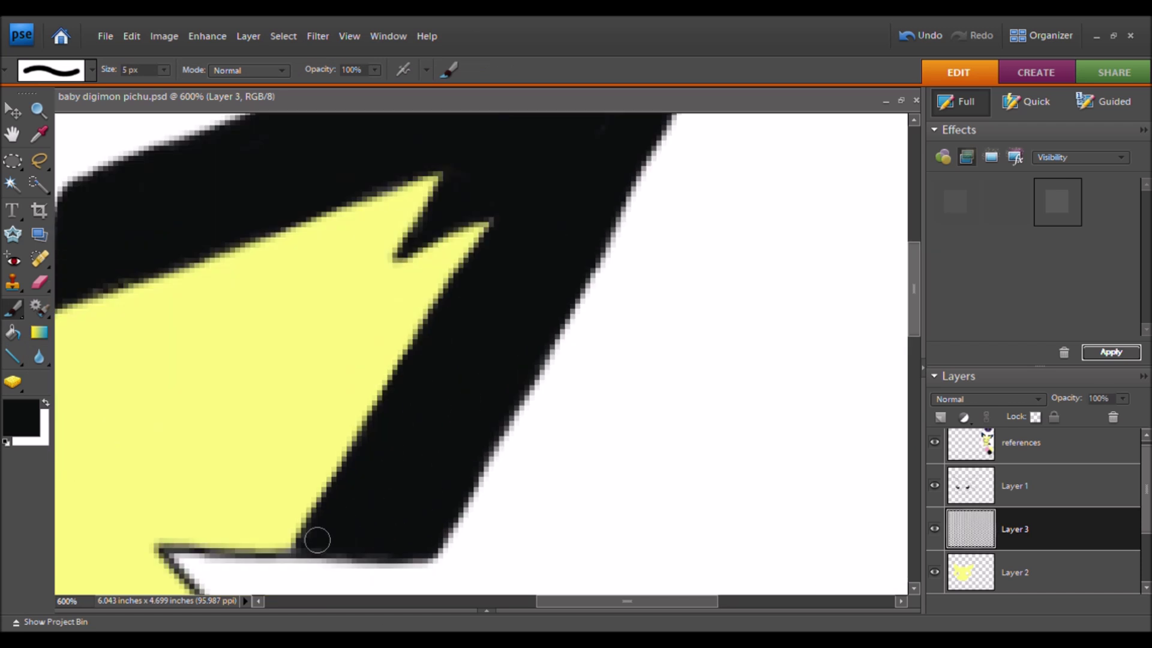
- Blacken the zigzag notch and lower corners around the left ear's yellow marking with a 3 px brush
scroll(301, 399, "left", 10)
left_click_drag(480, 289, 397, 208)
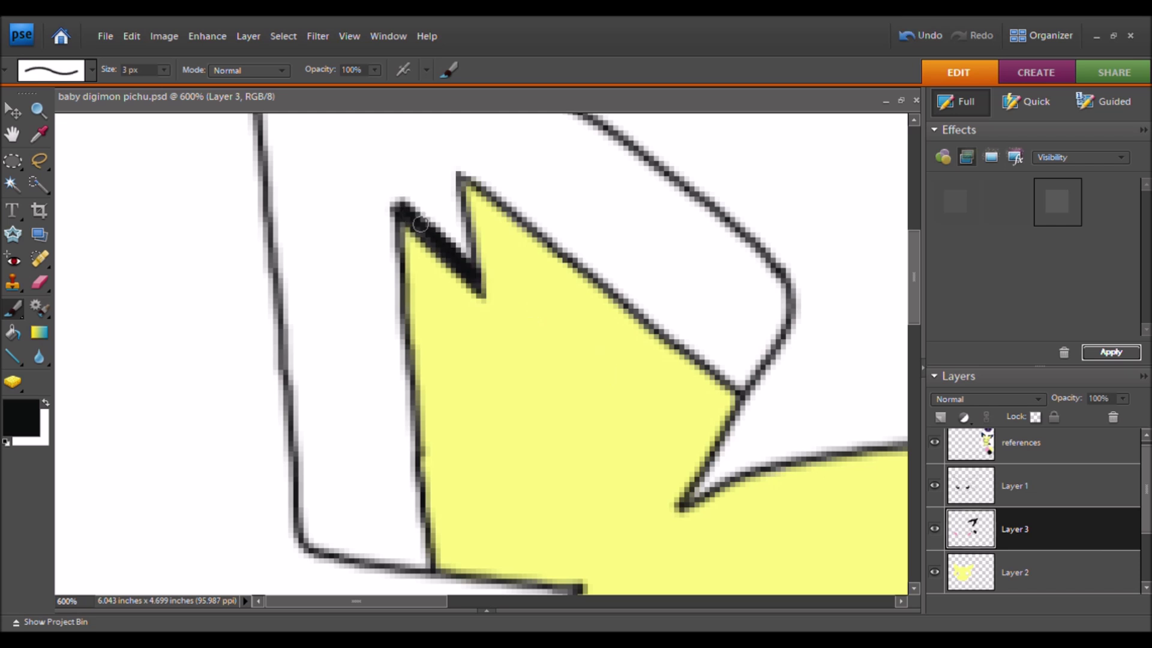
left_click_drag(728, 377, 743, 387)
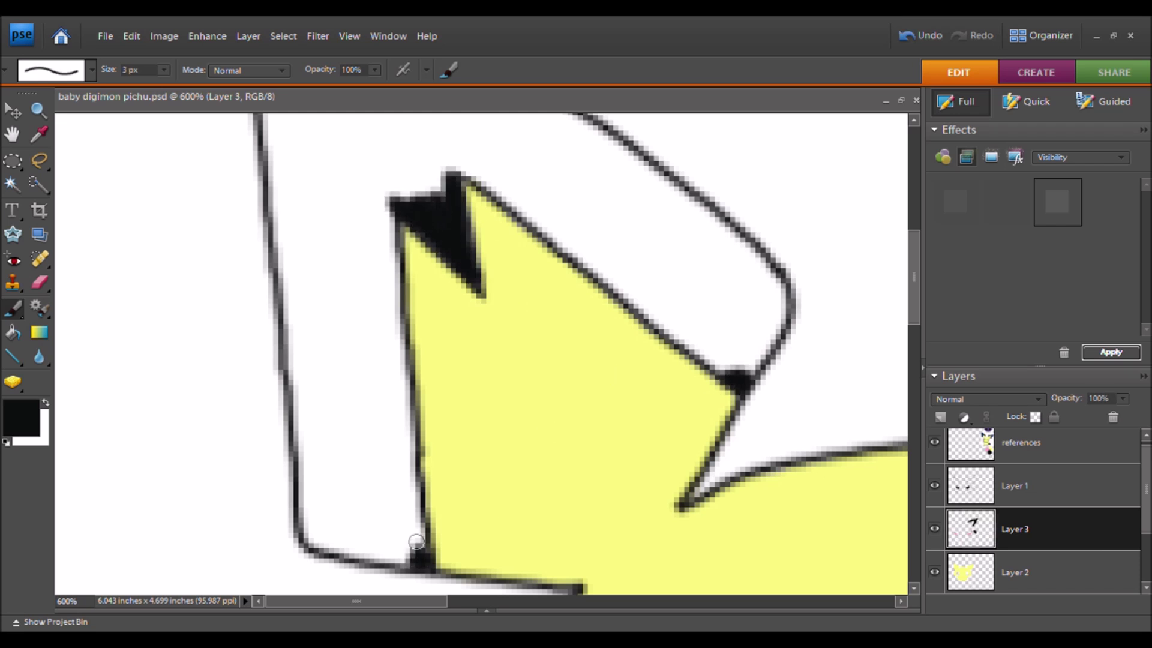
- Paint thick black bands along the left ear's marking and outer edges with a 5 px brush
mouse_move(380, 229)
left_mouse_down()
mouse_move(411, 548)
mouse_move(331, 534)
mouse_move(306, 468)
left_mouse_up()
scroll(620, 170, "up", 3)
left_click_drag(742, 480, 436, 252)
mouse_move(712, 378)
left_mouse_down()
mouse_move(761, 390)
mouse_move(488, 175)
mouse_move(734, 404)
left_mouse_up()
scroll(504, 280, "up", 5)
mouse_move(420, 315)
left_mouse_down()
mouse_move(258, 236)
mouse_move(291, 573)
left_mouse_up()
mouse_move(286, 281)
left_mouse_down()
mouse_move(278, 316)
mouse_move(300, 570)
left_mouse_up()
scroll(334, 321, "down", 6)
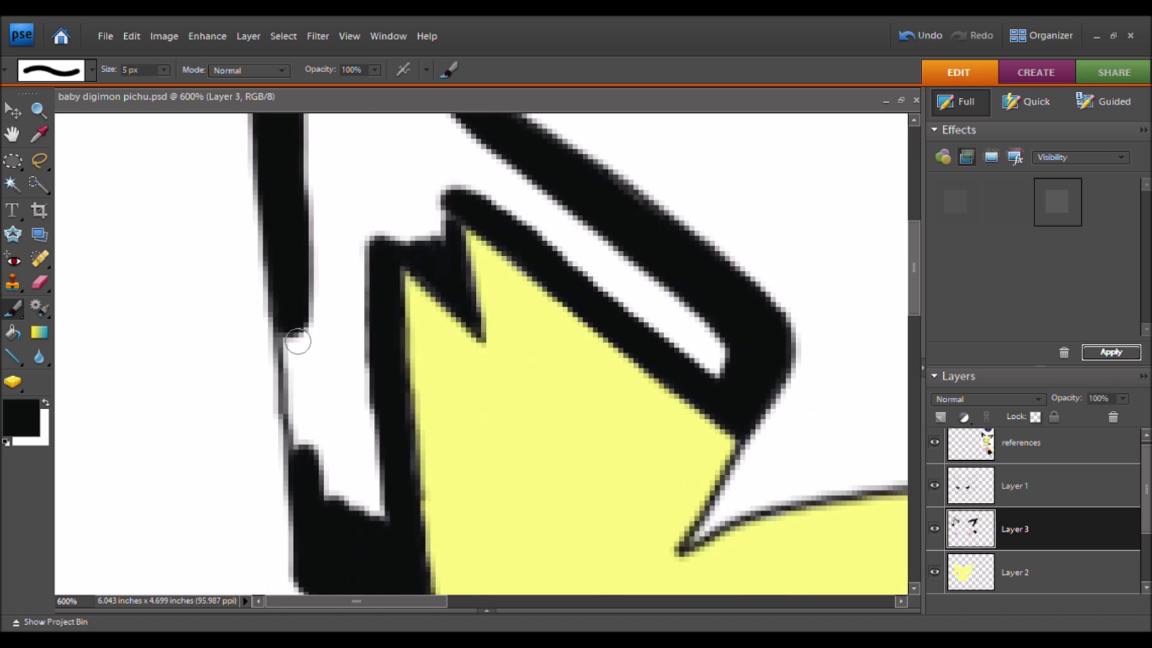
- Close the black border of the left ear, fill its inside black, and cover the leftover seams
left_click_drag(290, 335, 314, 450)
key("k")
key("b")
mouse_move(367, 239)
left_mouse_down()
mouse_move(377, 416)
mouse_move(414, 468)
left_mouse_up()
left_click_drag(327, 504, 309, 216)
left_click_drag(573, 257, 394, 238)
left_click_drag(728, 354, 456, 122)
scroll(455, 347, "up", 3)
left_click_drag(421, 265, 311, 395)
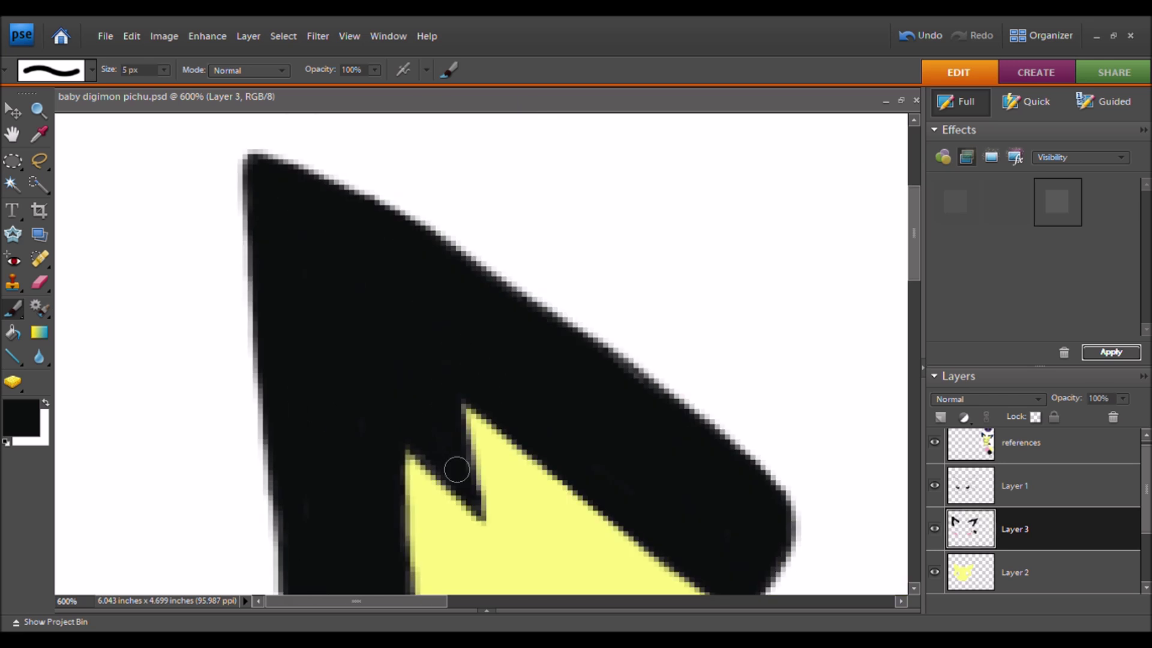
left_click(39, 110)
left_click(324, 69)
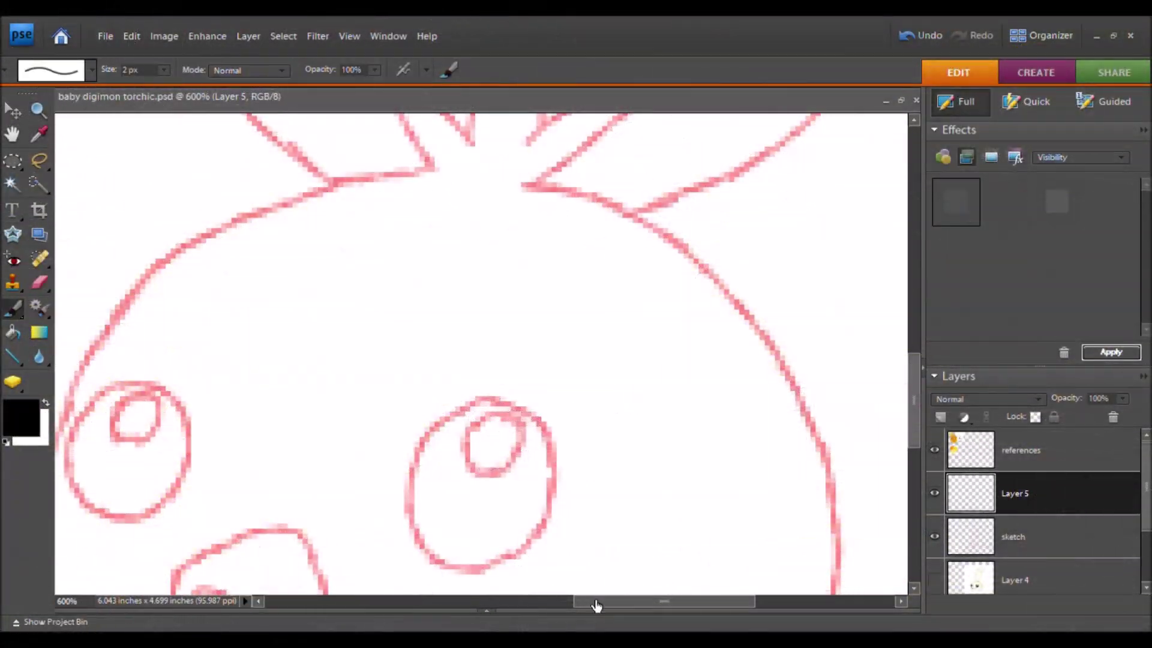
key("bracketleft")
key("bracketleft")
left_click(484, 483)
key("bracketleft")
key("bracketleft")
key("bracketleft")
key("bracketleft")
key("bracketleft")
key("bracketright")
key("ctrl+z")
- Stamp a solid black 32 px circle over the sketched right eye on Layer 5 of the torchic drawing
left_click(1014, 494)
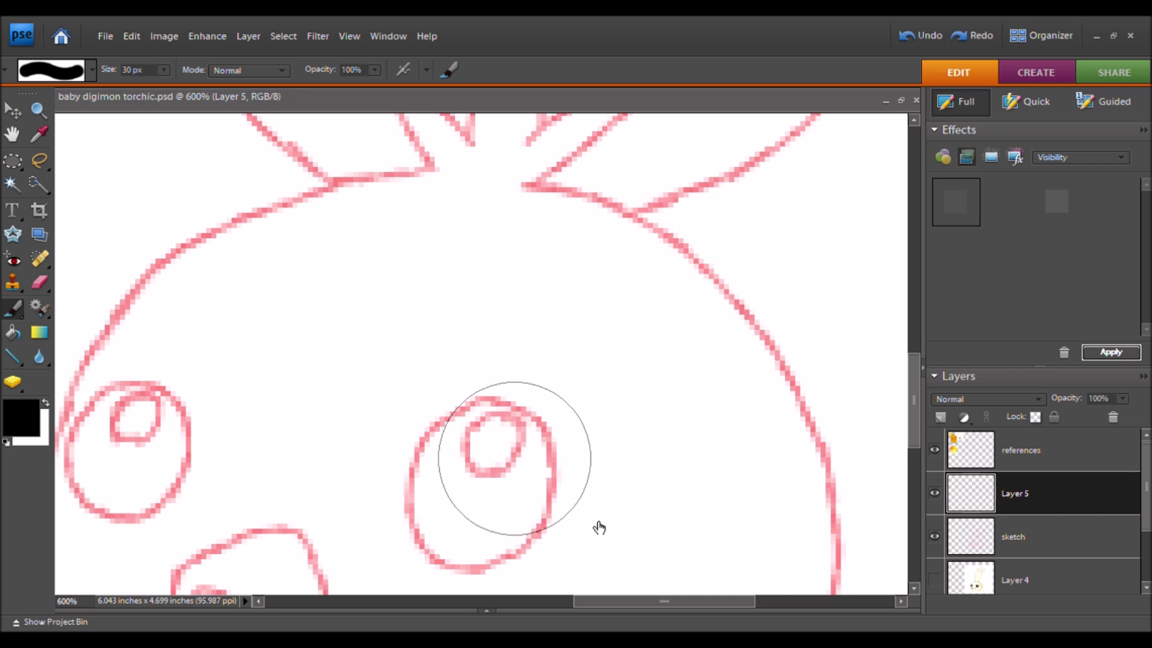
key("bracketleft")
key("bracketleft")
key("bracketleft")
key("bracketleft")
key("bracketleft")
key("bracketleft")
key("bracketleft")
key("bracketleft")
key("bracketleft")
key("bracketleft")
key("bracketleft")
key("bracketleft")
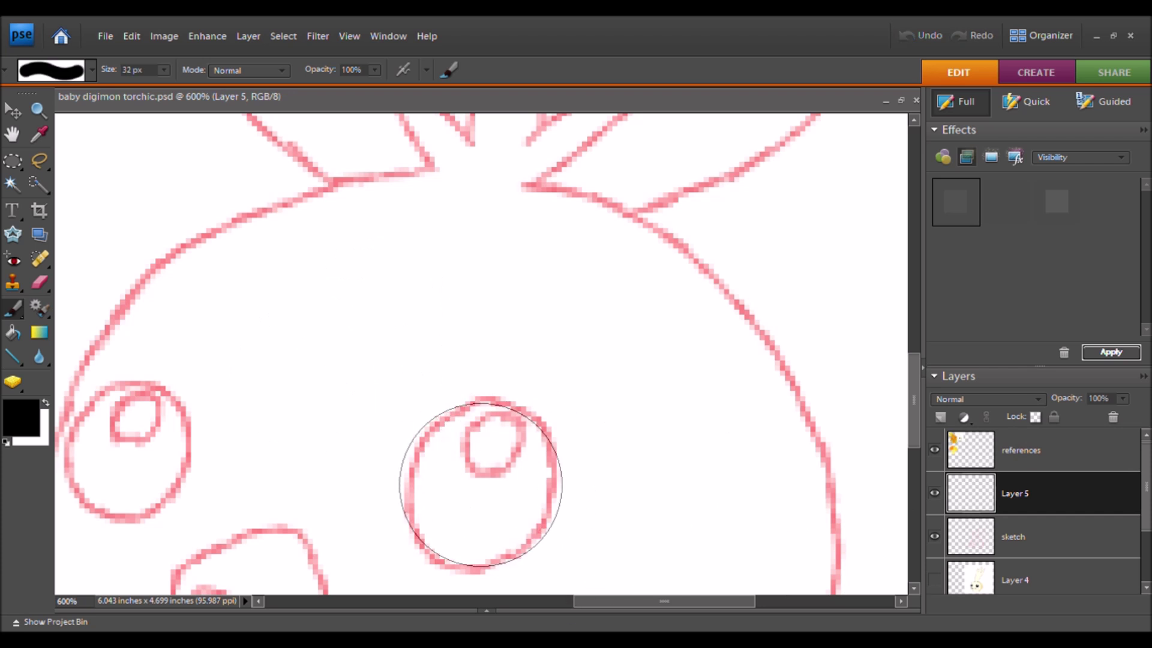
left_click(482, 486)
- Stamp a solid black 30 px circle over the sketched left eye on Layer 5
left_click_drag(504, 373, 722, 283)
key("bracketleft")
key("bracketleft")
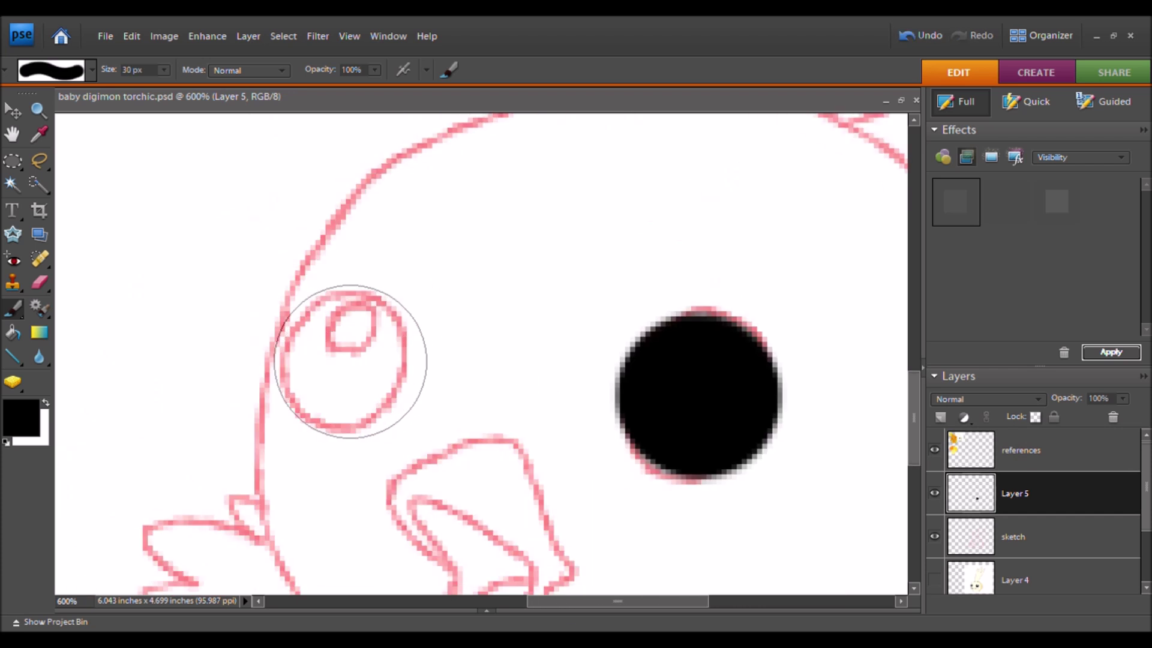
key("bracketright")
left_click(358, 358)
- Make Layer 5 semi-transparent, erase a large and a small highlight in each eye, and restore its full visibility
double_click(963, 211)
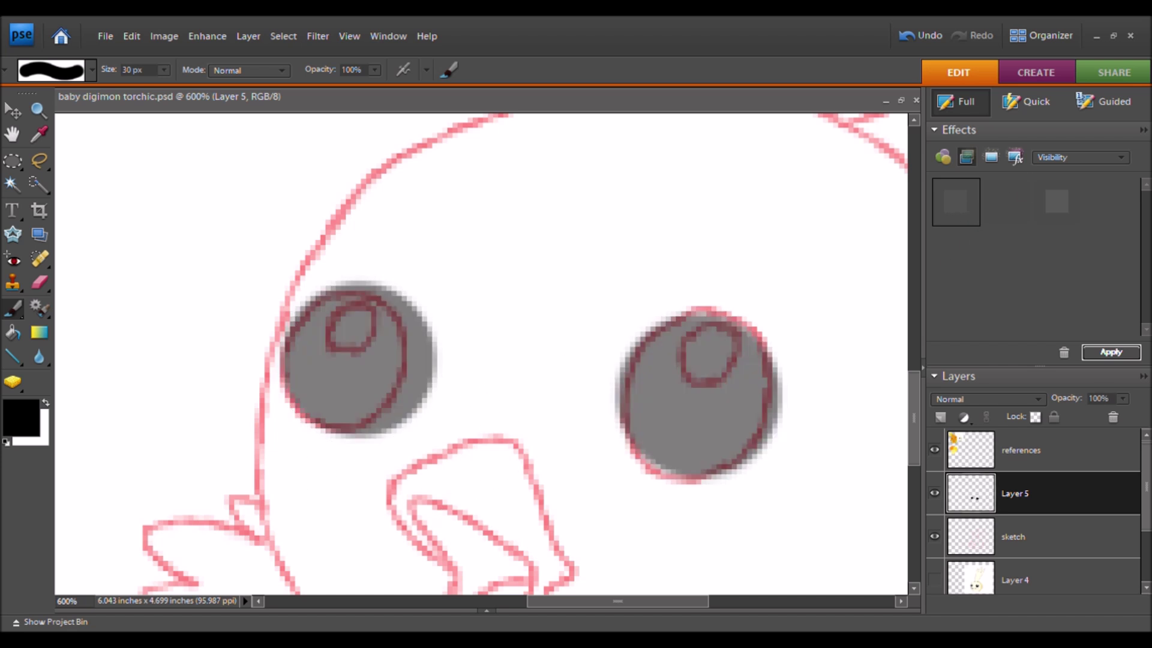
left_click(357, 329)
left_click(697, 369)
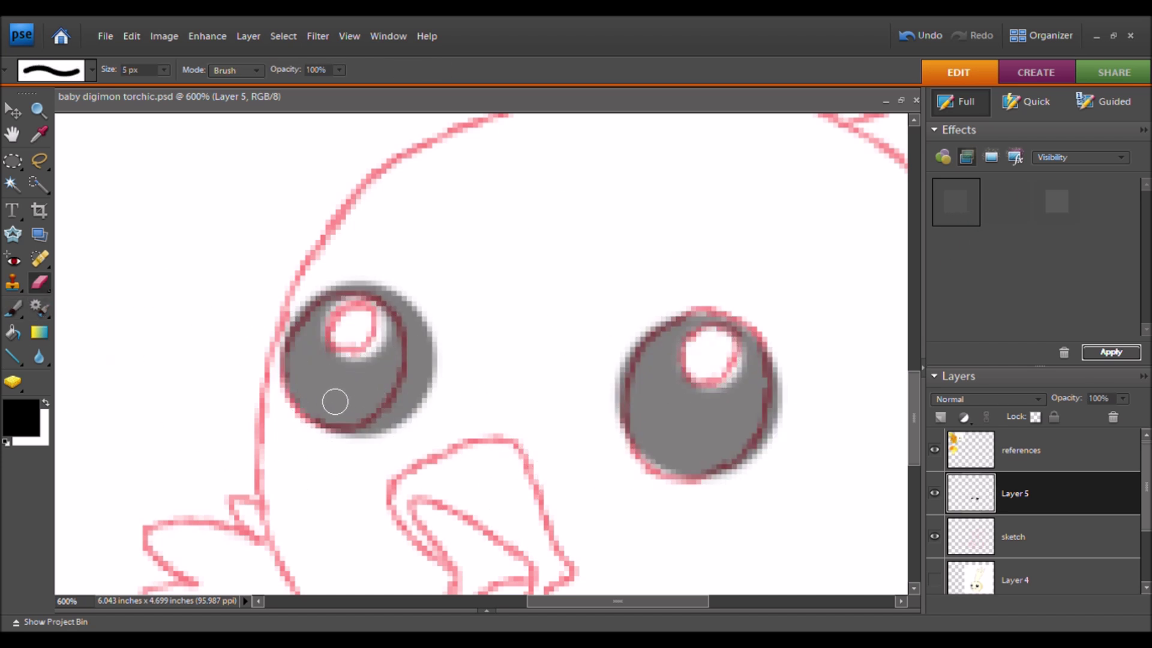
double_click(1061, 207)
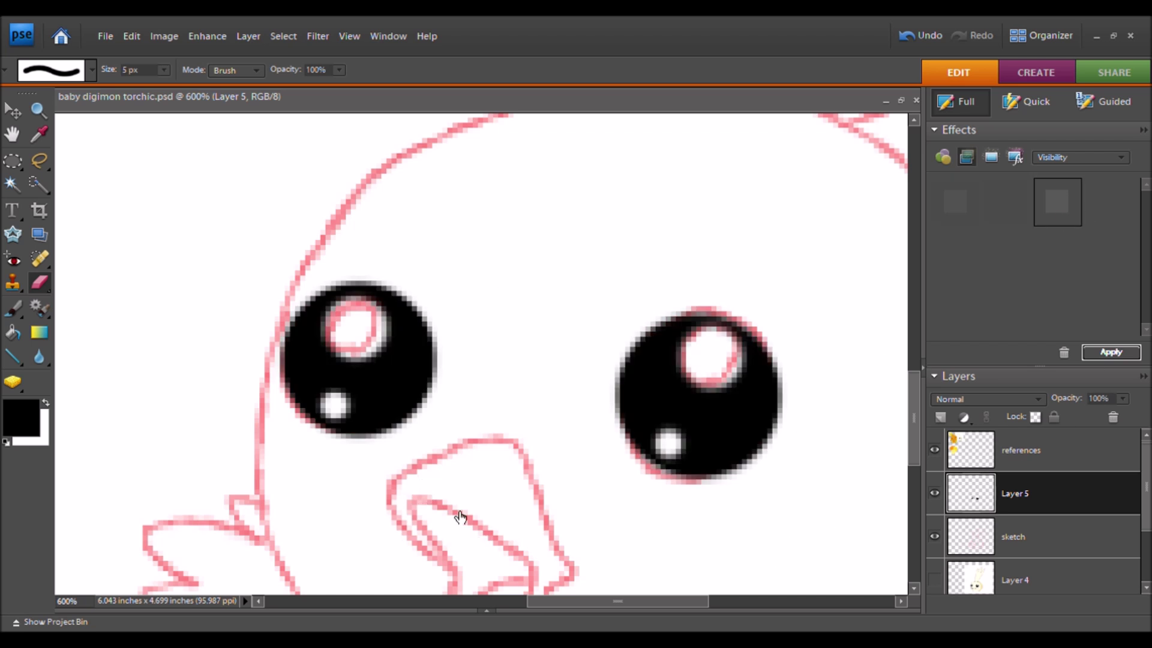
- Ink the body's left edge from the chin up past the left eye with a 2 px black brush
left_click_drag(442, 402, 417, 355)
key("b")
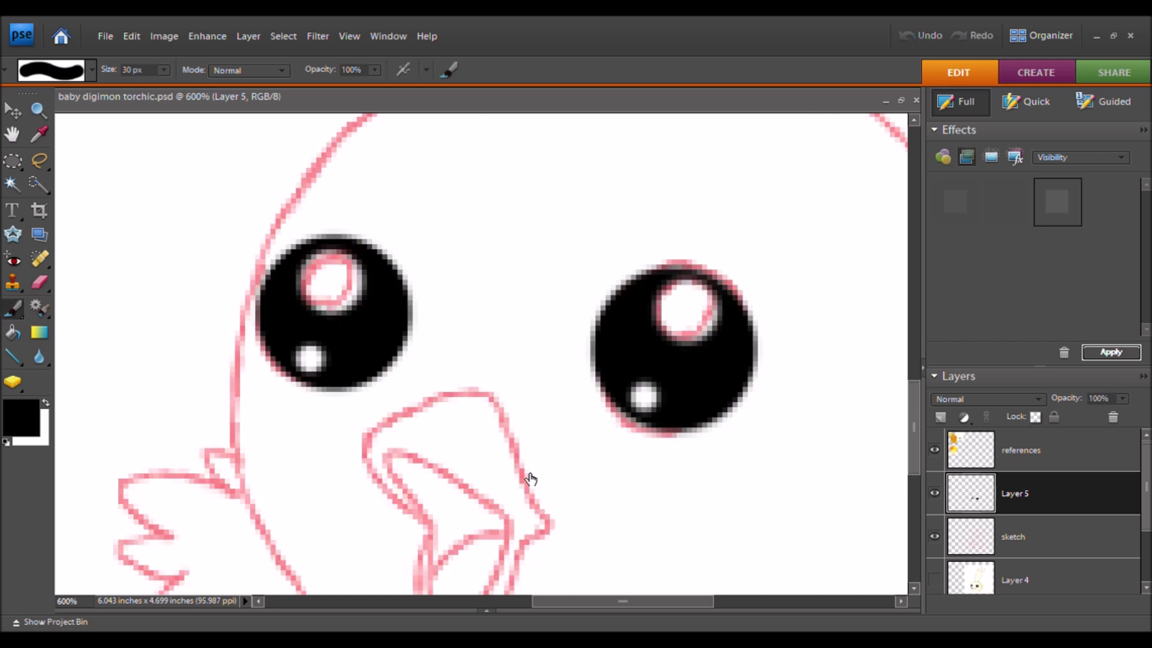
left_click_drag(375, 584, 400, 499)
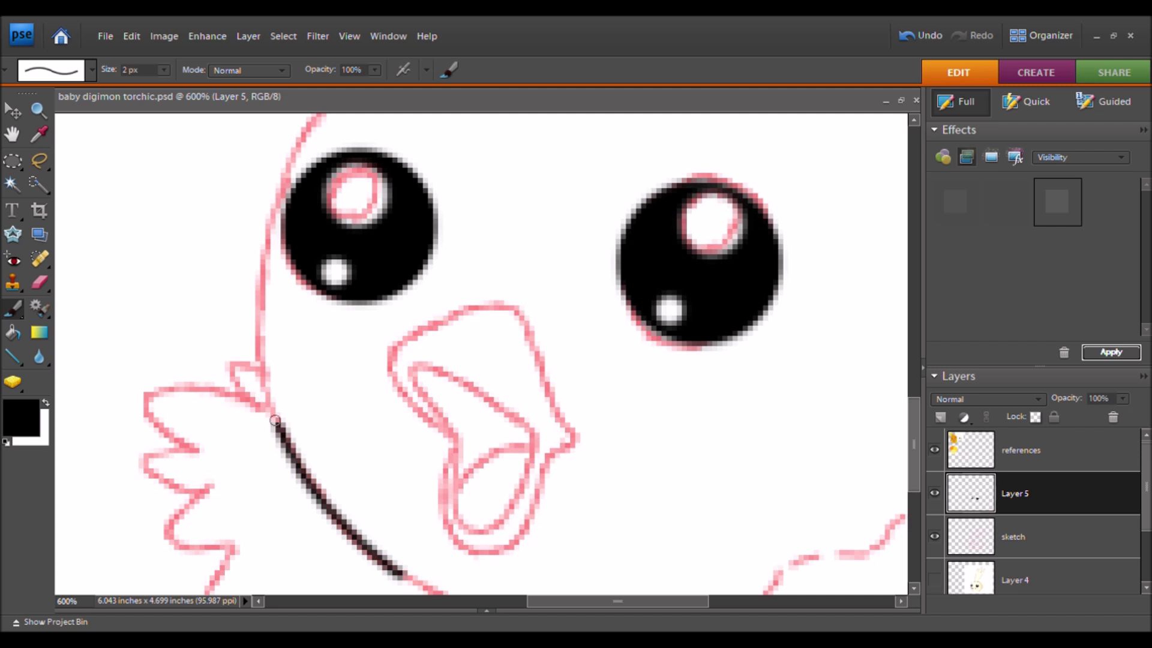
left_click_drag(256, 281, 313, 115)
mouse_move(543, 430)
left_mouse_down()
mouse_move(326, 286)
mouse_move(345, 259)
left_mouse_up()
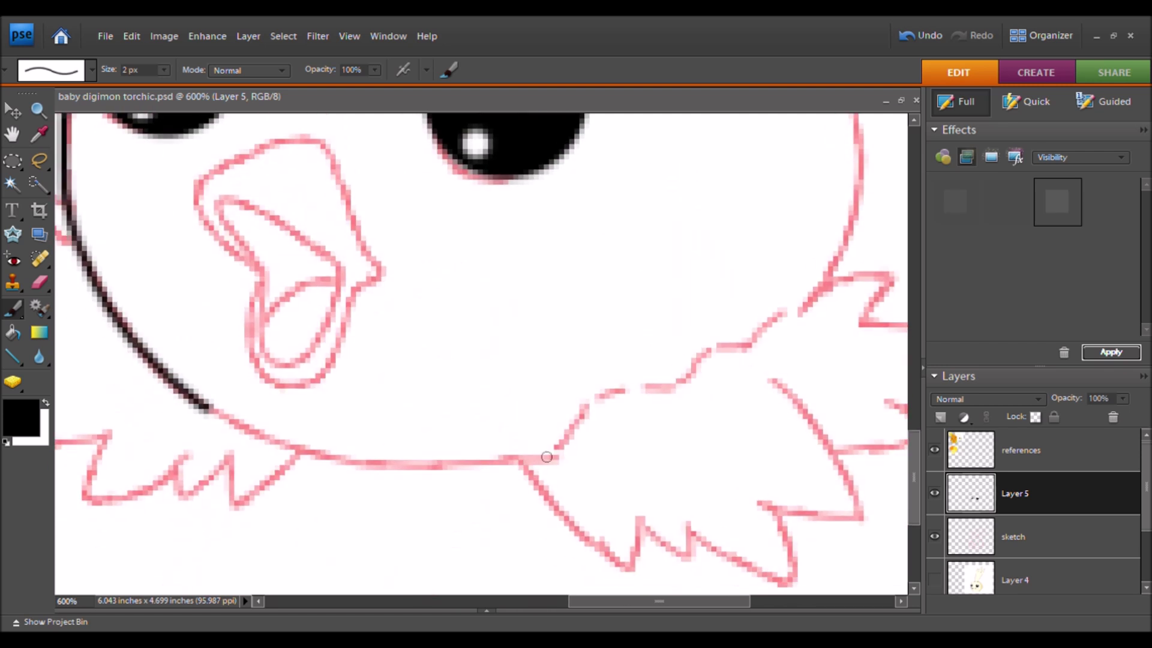
- Try to ink the body's lower edge, undoing each stroke
left_click_drag(207, 408, 285, 442)
key("ctrl+z")
left_click_drag(561, 460, 371, 463)
key("ctrl+z")
- Ink the body's lower edge and continue the outline up its right side
mouse_move(503, 464)
left_mouse_down()
mouse_move(309, 455)
mouse_move(201, 409)
left_mouse_up()
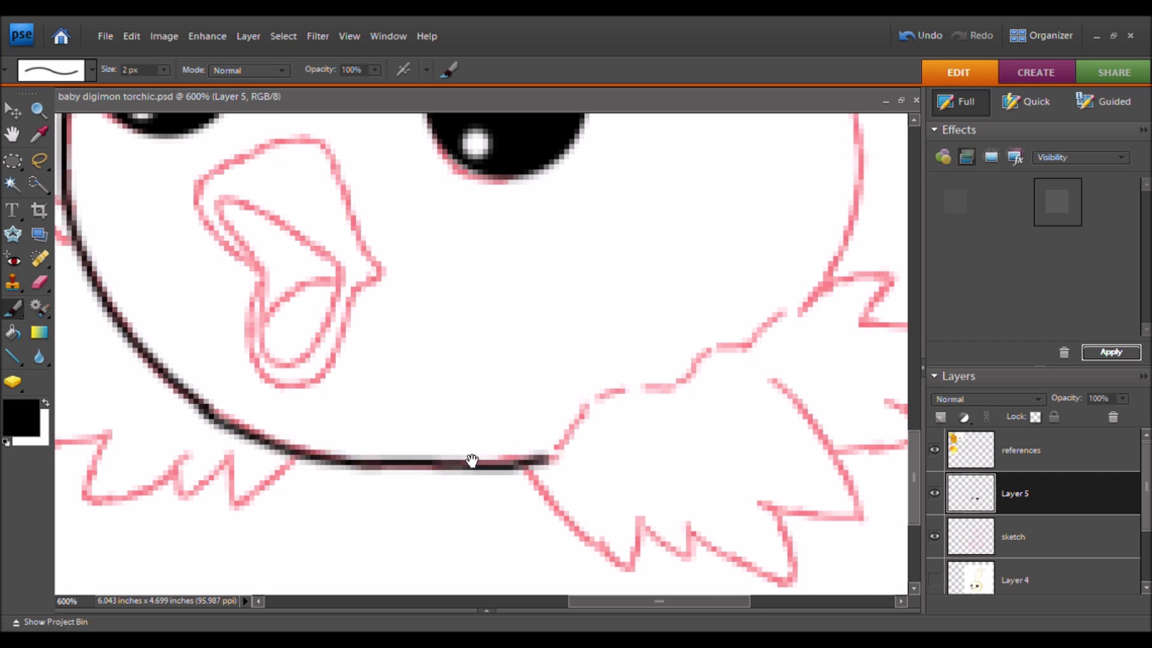
mouse_move(735, 367)
left_mouse_down()
mouse_move(568, 490)
mouse_move(561, 509)
left_mouse_up()
mouse_move(625, 455)
left_mouse_down()
mouse_move(659, 393)
mouse_move(683, 267)
mouse_move(633, 114)
left_mouse_up()
- Trim the upper end of the right side line and ink the head's curve up to the crest
scroll(690, 300, "up", 9)
scroll(690, 300, "left", 3)
key("e")
left_click_drag(699, 367, 733, 446)
key("b")
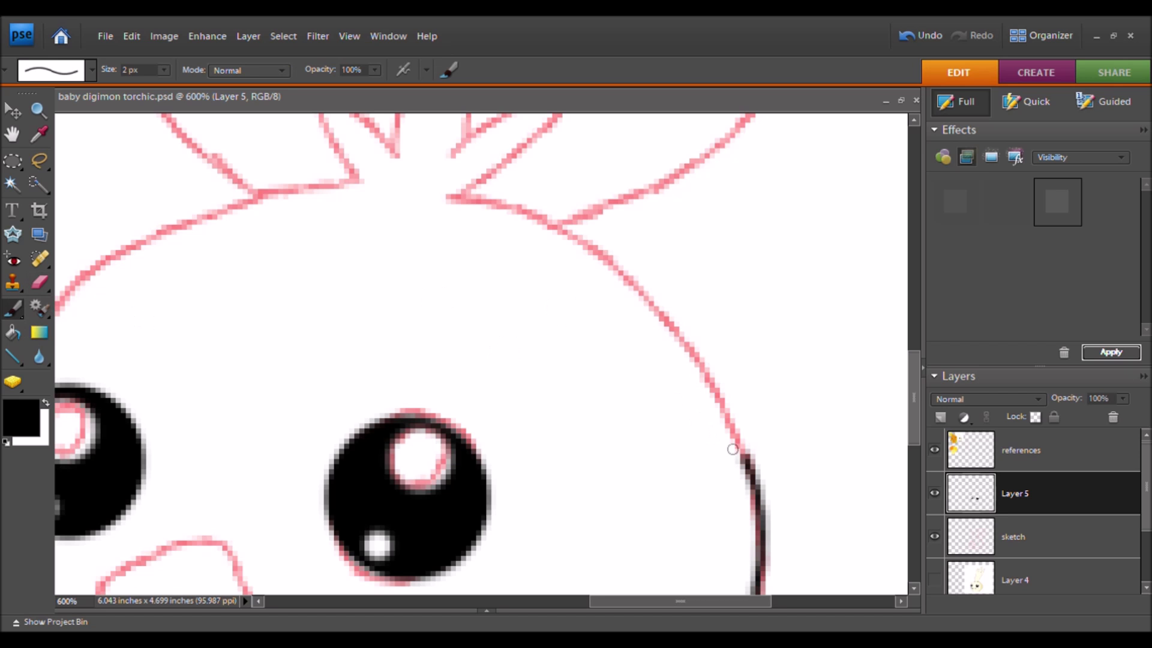
mouse_move(705, 372)
left_mouse_down()
mouse_move(570, 238)
mouse_move(438, 187)
left_mouse_up()
- Ink the top left curve of the head and the three small inner tufts of the crest
left_click_drag(452, 298, 617, 488)
mouse_move(618, 378)
left_mouse_down()
mouse_move(701, 311)
mouse_move(709, 276)
mouse_move(630, 322)
mouse_move(627, 194)
mouse_move(583, 235)
mouse_move(560, 329)
mouse_move(489, 320)
left_mouse_up()
mouse_move(525, 368)
left_mouse_down()
mouse_move(415, 378)
mouse_move(315, 423)
left_mouse_up()
key("e")
key("b")
left_click_drag(172, 548, 251, 454)
mouse_move(429, 452)
left_mouse_down()
mouse_move(404, 530)
mouse_move(463, 605)
left_mouse_up()
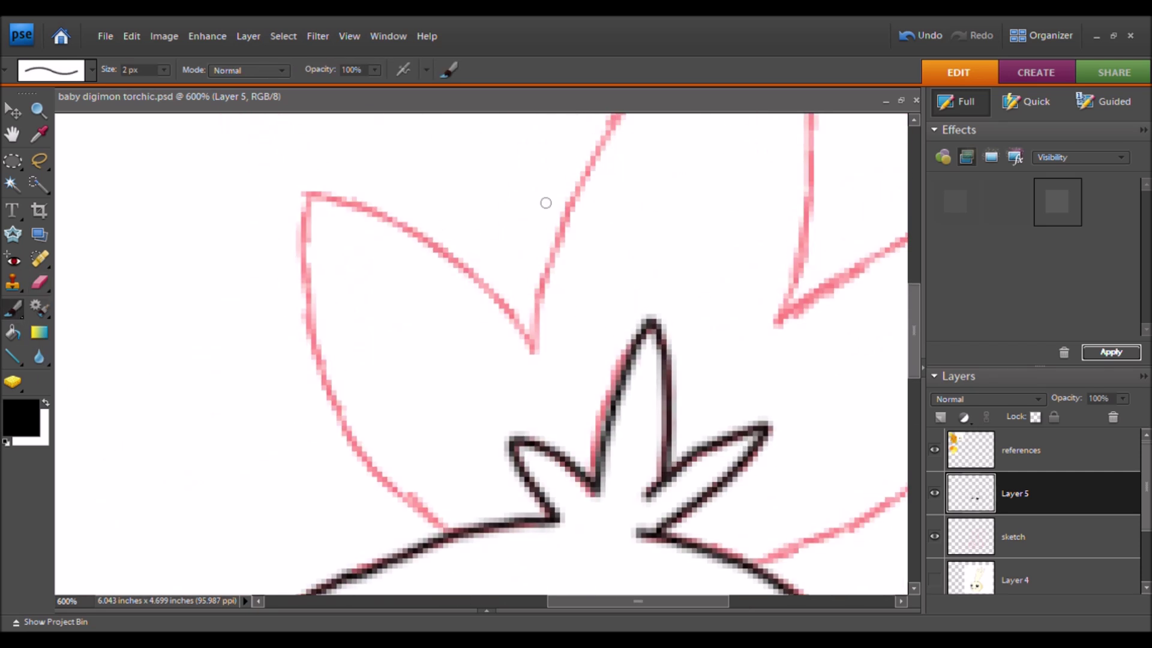
- Ink both sides of the crest's large left feather
mouse_move(527, 343)
left_mouse_down()
mouse_move(482, 276)
mouse_move(363, 206)
mouse_move(306, 195)
left_mouse_up()
mouse_move(447, 531)
left_mouse_down()
mouse_move(333, 402)
mouse_move(305, 201)
left_mouse_up()
left_click_drag(650, 292, 439, 475)
- Ink the crest's tall middle feather along both sides, redoing the left side's stroke
mouse_move(569, 147)
left_mouse_down()
mouse_move(604, 286)
mouse_move(574, 482)
left_mouse_up()
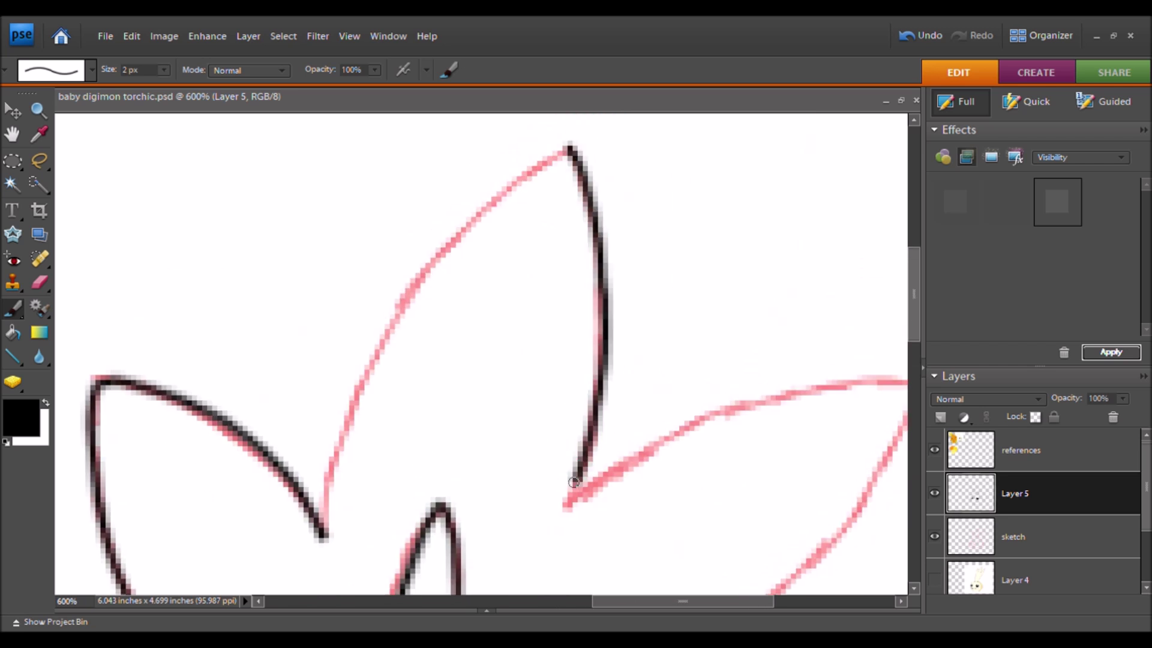
left_click_drag(551, 158, 461, 227)
key("ctrl+z")
mouse_move(323, 529)
left_mouse_down()
mouse_move(351, 404)
mouse_move(403, 305)
mouse_move(490, 201)
mouse_move(570, 146)
left_mouse_up()
left_click_drag(501, 367, 286, 338)
- Ink the crest's large right feather down to where it meets the head
mouse_move(717, 348)
left_mouse_down()
mouse_move(580, 357)
mouse_move(355, 469)
mouse_move(390, 324)
left_mouse_up()
mouse_move(448, 529)
left_mouse_down()
mouse_move(624, 381)
mouse_move(732, 203)
left_mouse_up()
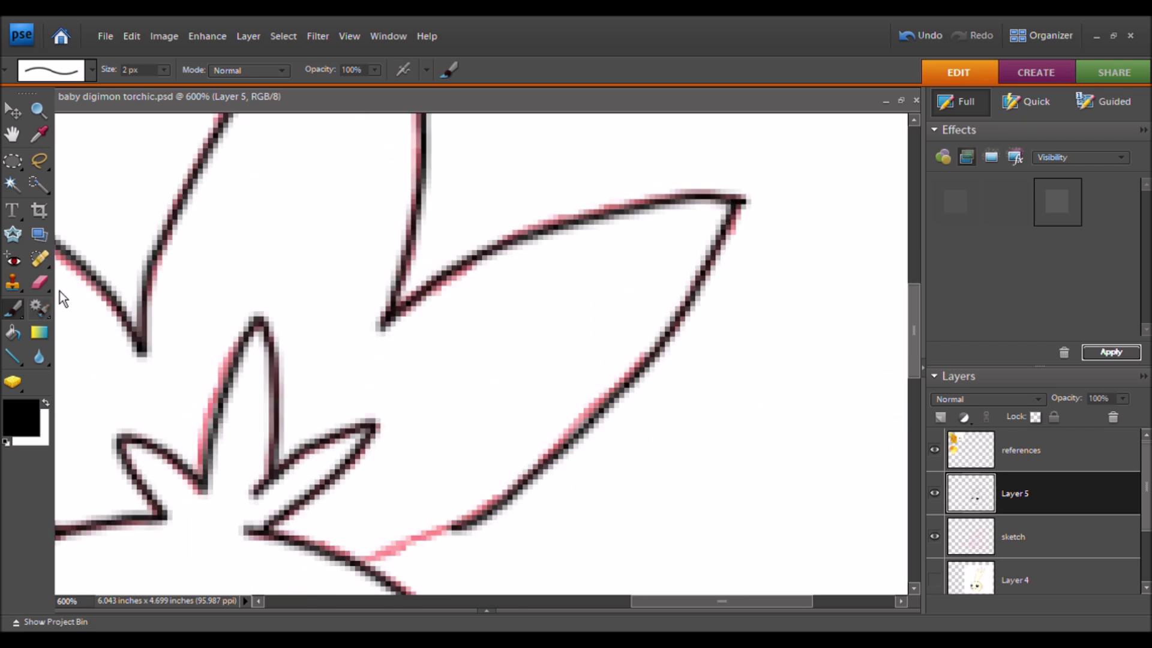
left_click_drag(457, 523, 359, 560)
scroll(432, 386, "up", 1)
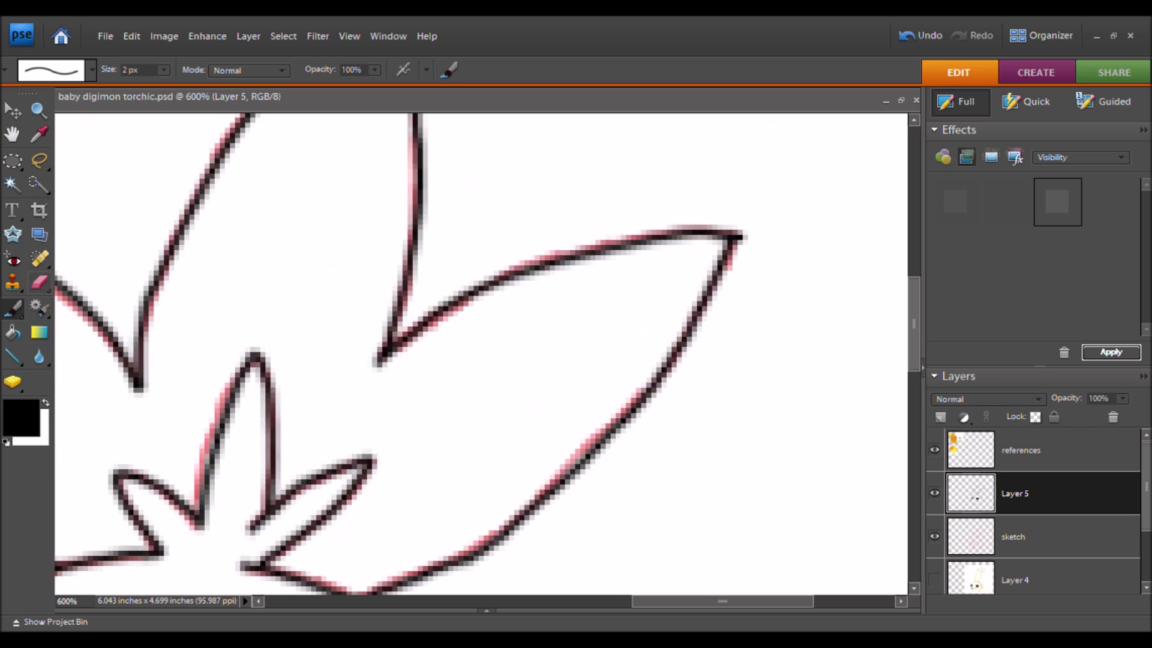
- Erase the overshooting line ends on the crest feathers
left_click(39, 283)
left_click(126, 397)
left_click(749, 229)
- Ink the open beak, its mouth opening and the tongue with the 2 px brush
left_click_drag(173, 293, 463, 354)
left_click_drag(420, 528, 399, 174)
left_click_drag(275, 567, 263, 201)
key("b")
mouse_move(300, 389)
left_mouse_down()
mouse_move(188, 316)
mouse_move(222, 444)
left_mouse_up()
left_click_drag(296, 393, 237, 473)
key("ctrl+z")
mouse_move(336, 389)
left_mouse_down()
mouse_move(265, 499)
mouse_move(210, 477)
mouse_move(170, 282)
mouse_move(289, 290)
mouse_move(338, 387)
left_mouse_up()
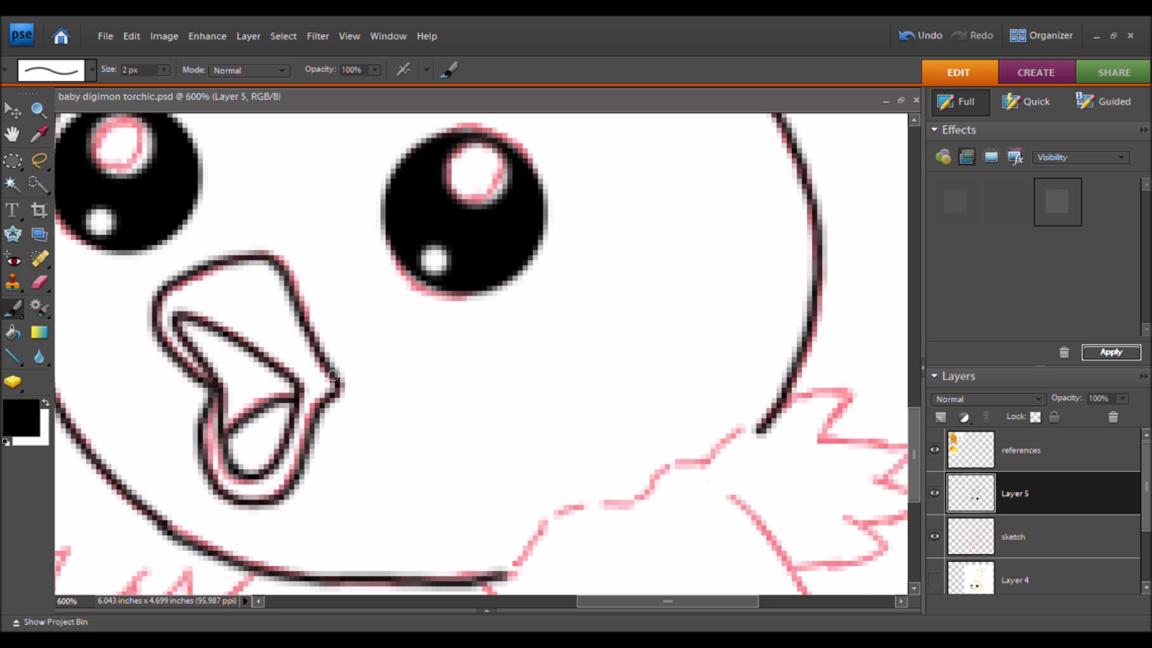
- Ink the jagged upper feathers of the right wing
scroll(372, 404, "right", 3)
scroll(373, 403, "down", 4)
left_click_drag(642, 329, 726, 337)
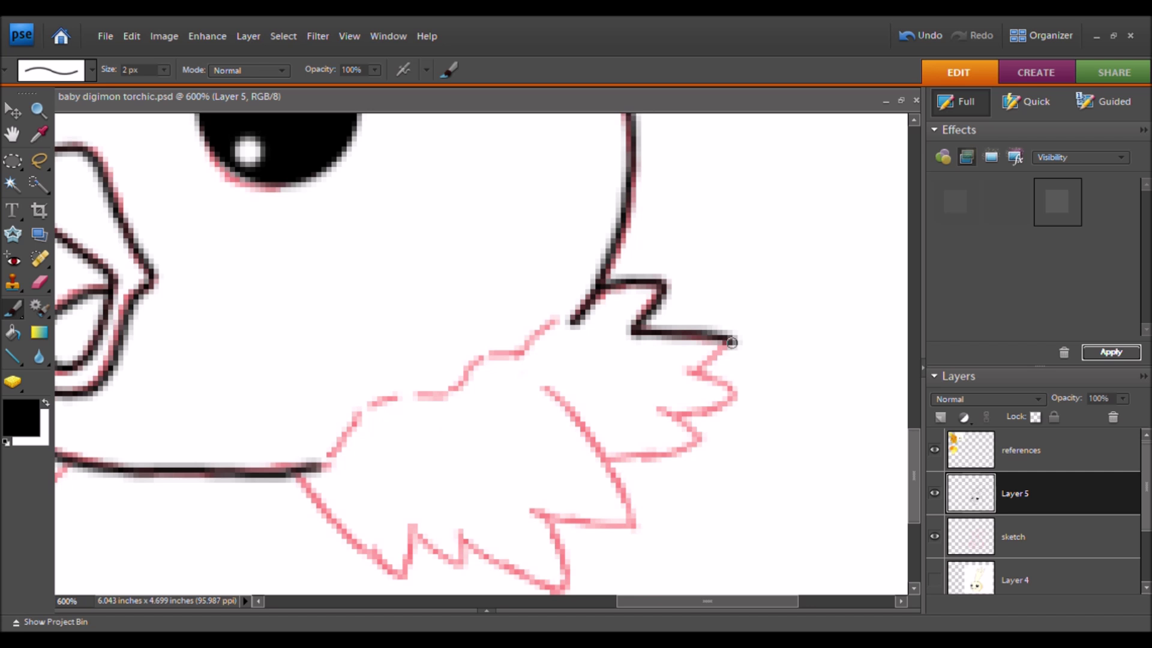
mouse_move(731, 393)
left_mouse_down()
mouse_move(655, 408)
mouse_move(694, 429)
mouse_move(607, 461)
left_mouse_up()
- Ink the dividing line and the jagged lower feathers of the right wing
mouse_move(540, 387)
left_mouse_down()
mouse_move(634, 498)
mouse_move(525, 507)
left_mouse_up()
left_click_drag(545, 466, 517, 341)
mouse_move(523, 397)
left_mouse_down()
mouse_move(535, 462)
mouse_move(430, 413)
mouse_move(419, 437)
mouse_move(305, 402)
mouse_move(269, 351)
left_mouse_up()
- Ink the left wing's jagged feathers from the body's lower edge up to the small tuft beside the face
left_click_drag(269, 360, 586, 352)
left_click_drag(338, 408, 481, 430)
mouse_move(492, 357)
left_mouse_down()
mouse_move(406, 384)
mouse_move(385, 362)
mouse_move(285, 375)
mouse_move(315, 334)
mouse_move(239, 282)
left_mouse_up()
left_click_drag(300, 198, 438, 348)
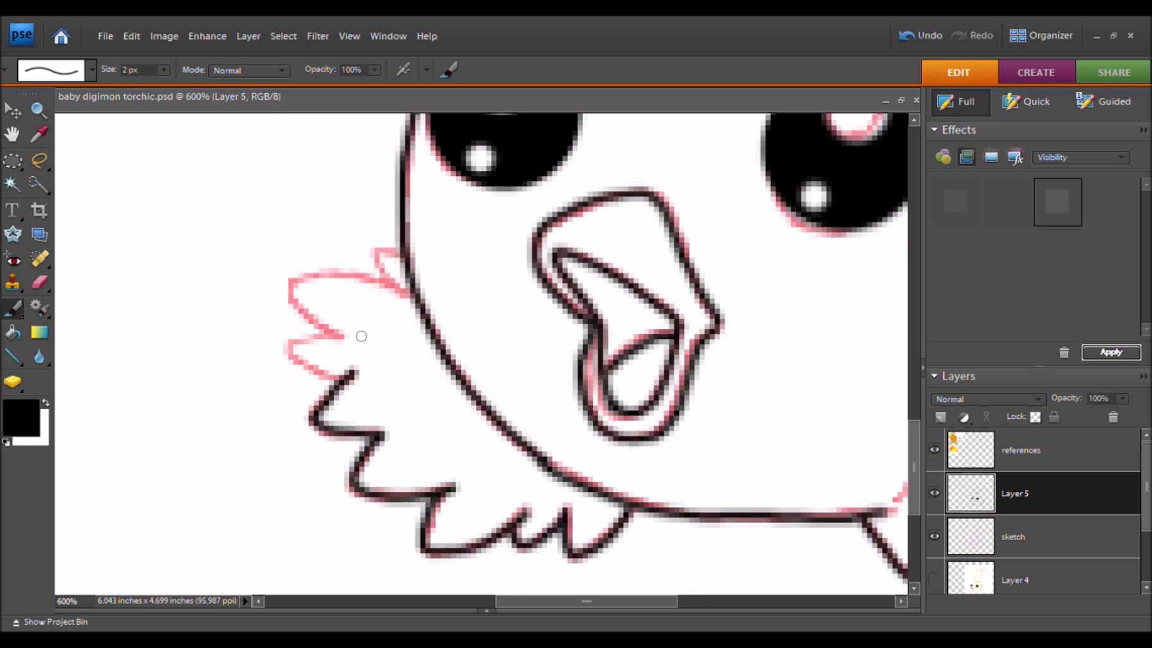
mouse_move(386, 247)
left_mouse_down()
mouse_move(380, 279)
mouse_move(309, 278)
left_mouse_up()
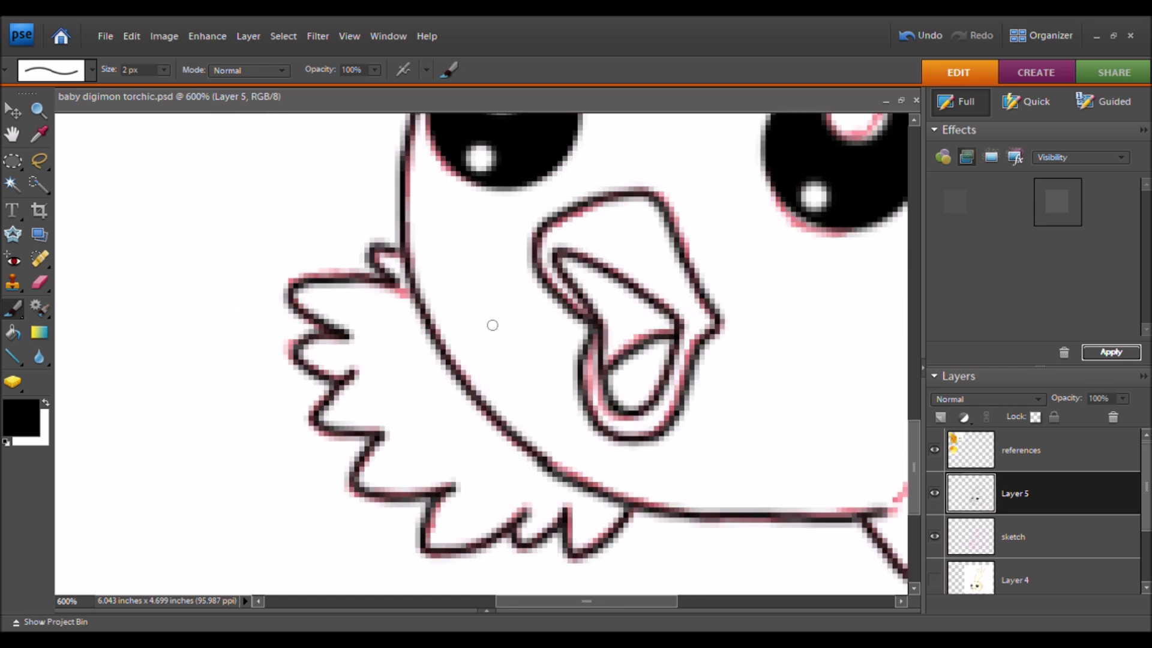
- Sample the pink of the reference Torchic's mouth from the references layer as the brush colour
left_click(39, 111)
left_click(332, 70)
left_click(39, 134)
left_click(40, 111)
left_click_drag(284, 221, 353, 273)
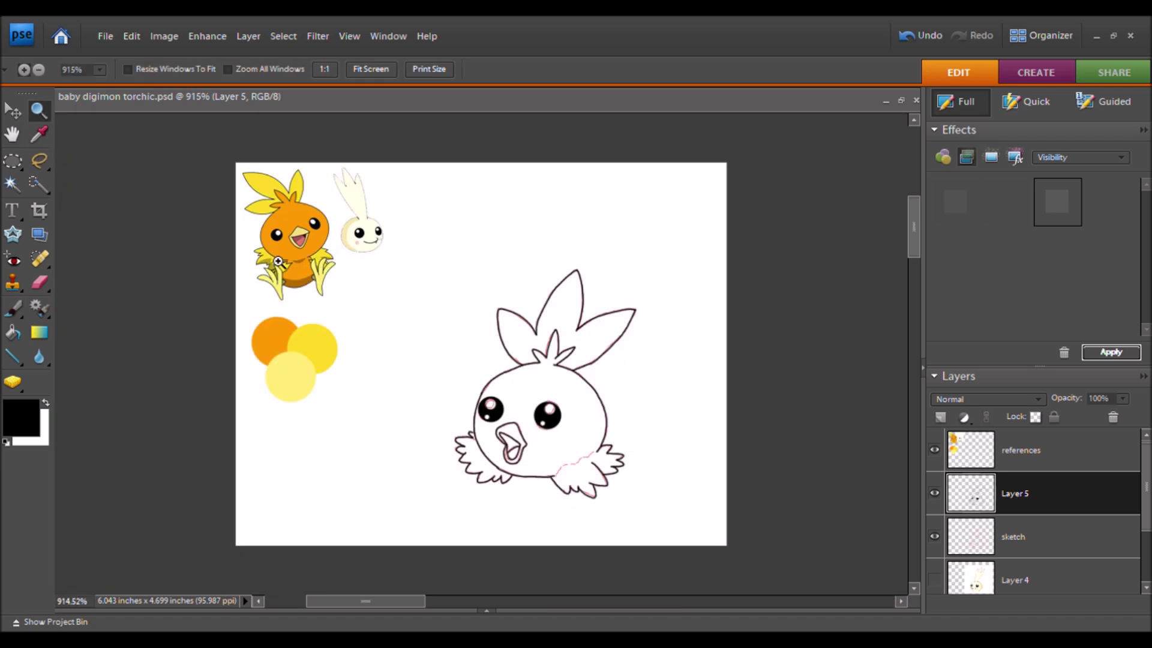
left_click(39, 133)
left_click(355, 300)
left_click(1021, 451)
mouse_move(385, 474)
left_mouse_down()
mouse_move(448, 265)
mouse_move(451, 149)
left_mouse_up()
mouse_move(324, 540)
left_mouse_down()
mouse_move(316, 342)
mouse_move(268, 460)
left_mouse_up()
left_click(39, 110)
left_click(325, 70)
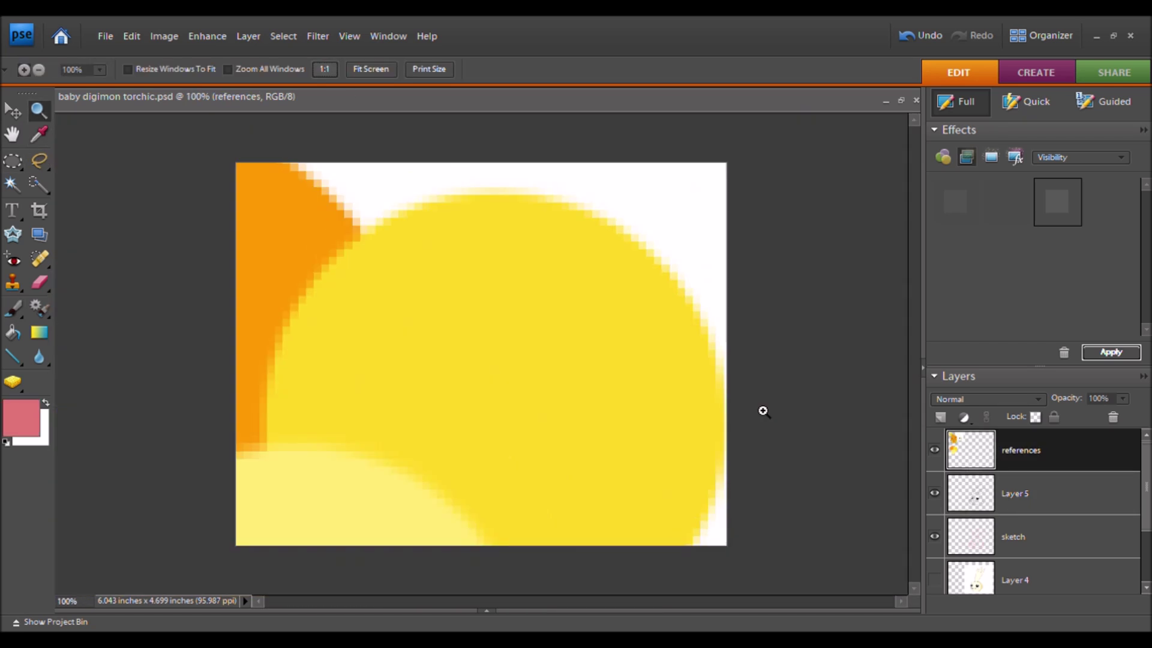
- Hide the sketch layer and add a new layer directly above it
left_click(934, 537)
left_click(972, 528)
key("ctrl+shift+alt+n")
- Paint the mouth's upper interior pink on Layer 6 with a 3 px brush and keep the tongue area clear
left_click_drag(471, 405, 555, 475)
key("b")
mouse_move(441, 303)
left_mouse_down()
mouse_move(430, 335)
mouse_move(439, 305)
left_mouse_up()
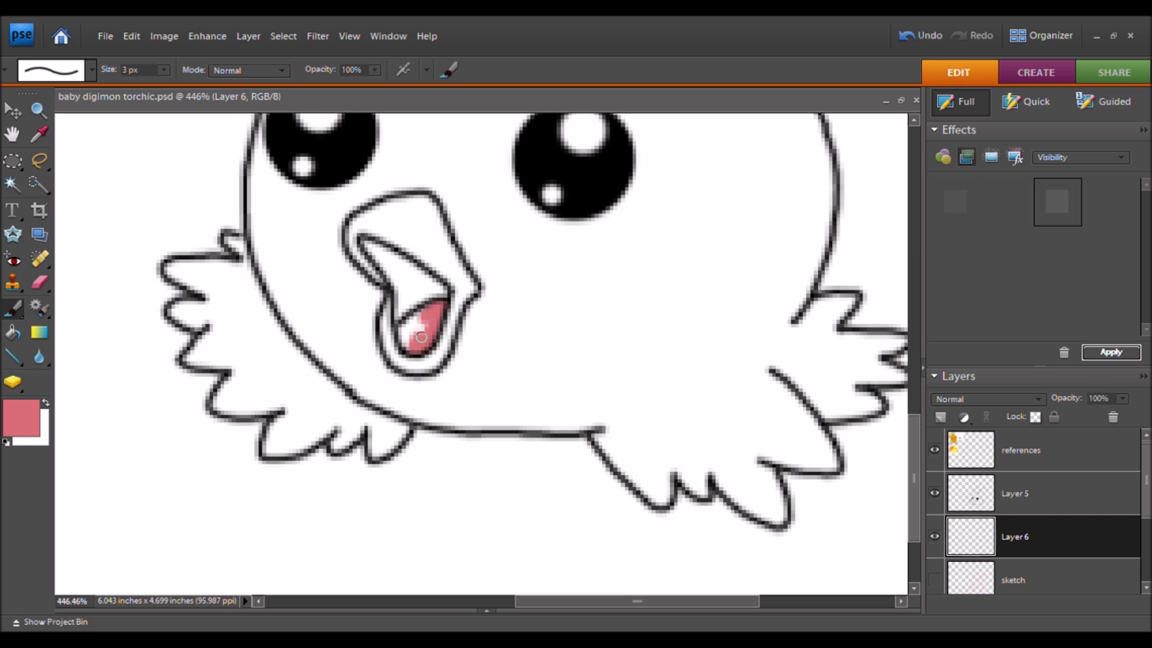
key("ctrl+z")
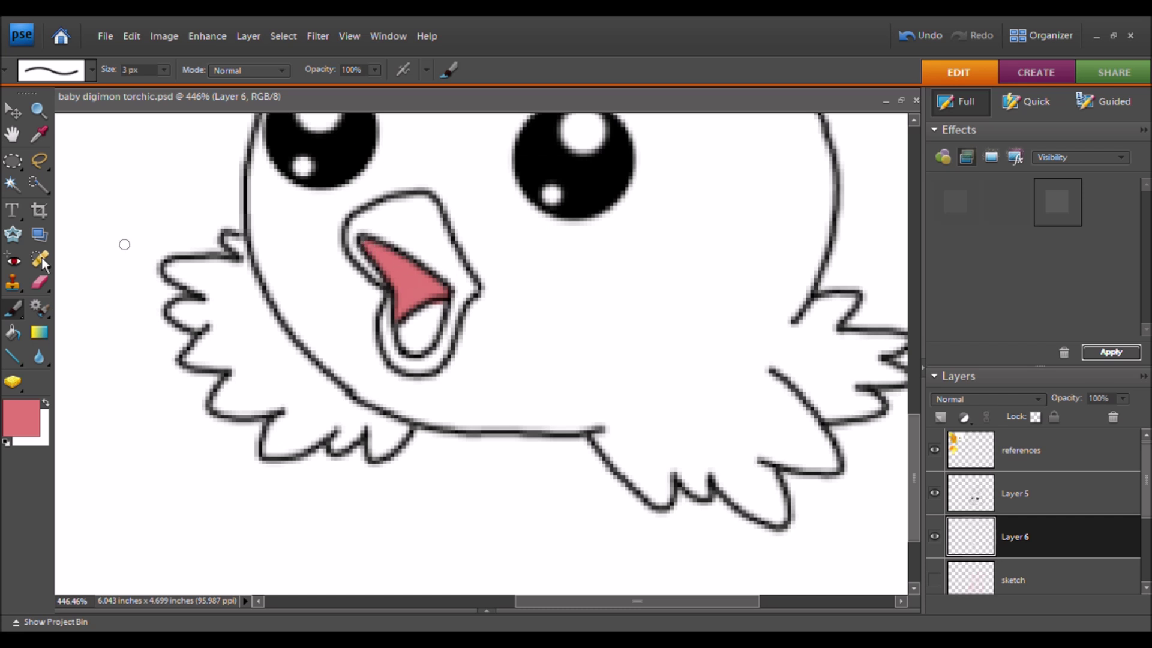
left_click(39, 283)
left_click_drag(410, 331, 436, 315)
- Show the sketch layer again and sample the orange reference swatch as the brush colour
left_click(934, 580)
left_click(13, 308)
left_click(39, 135)
left_click_drag(120, 323, 549, 331)
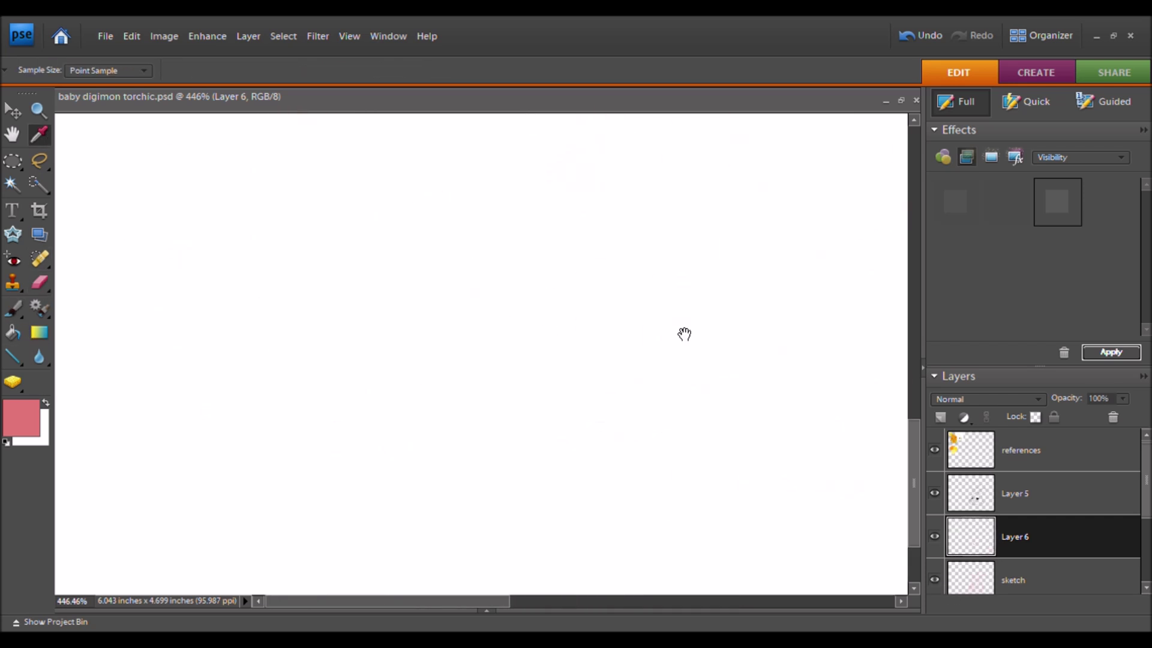
left_click_drag(424, 370, 420, 600)
left_click(234, 280)
- Hide the sketch layer and paint an orange border inside the body's right and lower outline with a 7 px brush
mouse_move(810, 384)
left_mouse_down()
mouse_move(355, 416)
mouse_move(553, 337)
mouse_move(511, 127)
left_mouse_up()
key("b")
mouse_move(648, 174)
left_mouse_down()
mouse_move(658, 247)
mouse_move(627, 372)
mouse_move(423, 474)
left_mouse_up()
left_click(935, 579)
key("ctrl+equal")
left_click_drag(432, 427, 673, 336)
mouse_move(655, 418)
left_mouse_down()
mouse_move(548, 418)
mouse_move(562, 401)
left_mouse_up()
key("ctrl+minus")
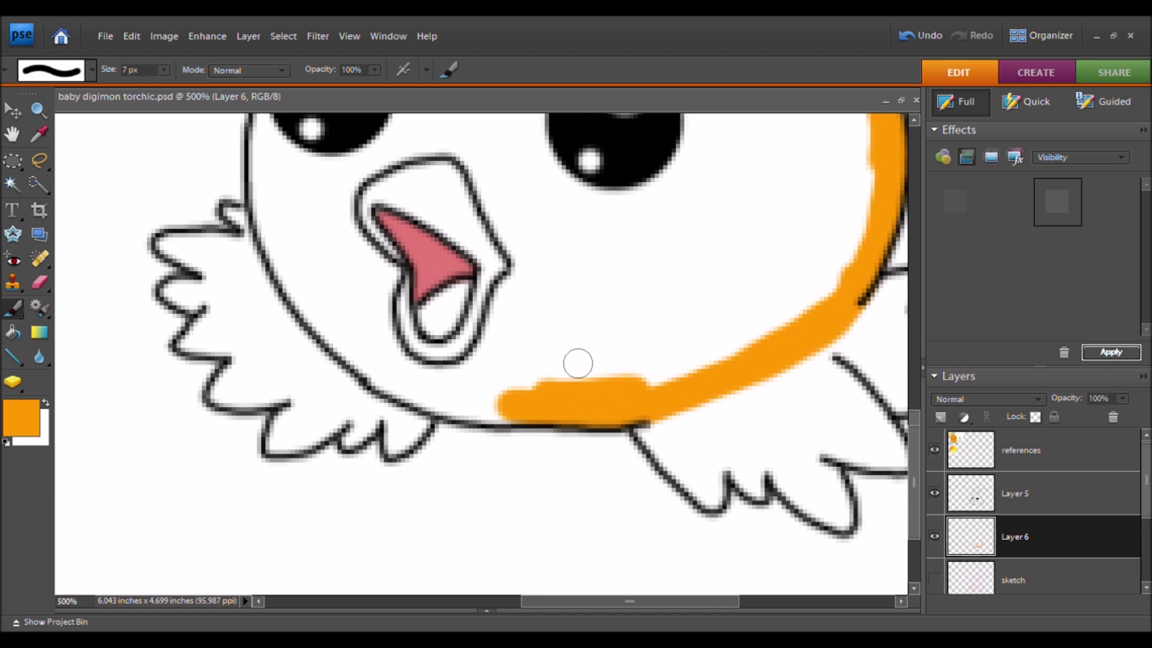
- Paint orange around the outside of the beak and along the lower-left body outline, cleaning up with the Eraser
mouse_move(386, 275)
left_mouse_down()
mouse_move(377, 344)
mouse_move(467, 373)
mouse_move(511, 294)
mouse_move(480, 171)
mouse_move(354, 157)
mouse_move(378, 277)
mouse_move(336, 180)
left_mouse_up()
key("e")
mouse_move(520, 381)
left_mouse_down()
mouse_move(478, 404)
mouse_move(315, 306)
left_mouse_up()
left_click(979, 481)
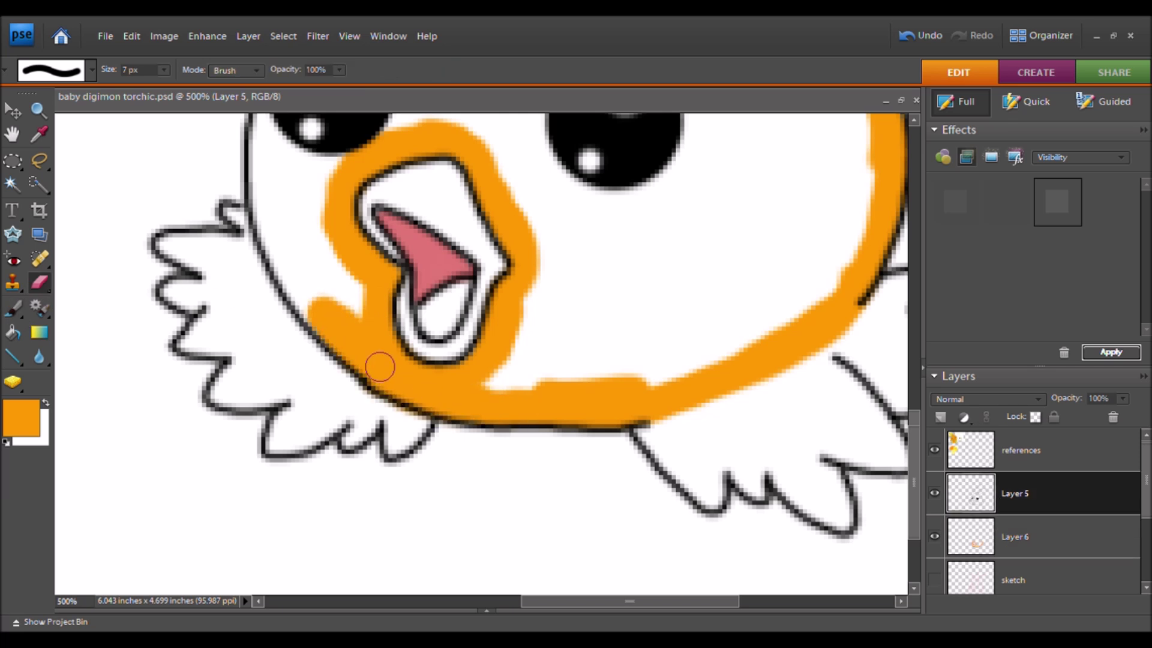
- On Layer 6, paint orange around both eyes, along the remaining face outline and into the base of the head crest
left_click(983, 543)
key("b")
mouse_move(296, 233)
left_mouse_down()
mouse_move(270, 150)
mouse_move(326, 322)
mouse_move(332, 260)
mouse_move(358, 261)
mouse_move(394, 471)
left_mouse_up()
left_click_drag(581, 311, 462, 401)
mouse_move(798, 414)
left_mouse_down()
mouse_move(772, 334)
mouse_move(638, 211)
mouse_move(550, 159)
mouse_move(634, 351)
left_mouse_up()
mouse_move(656, 247)
left_mouse_down()
mouse_move(681, 314)
mouse_move(643, 257)
mouse_move(598, 342)
mouse_move(628, 350)
left_mouse_up()
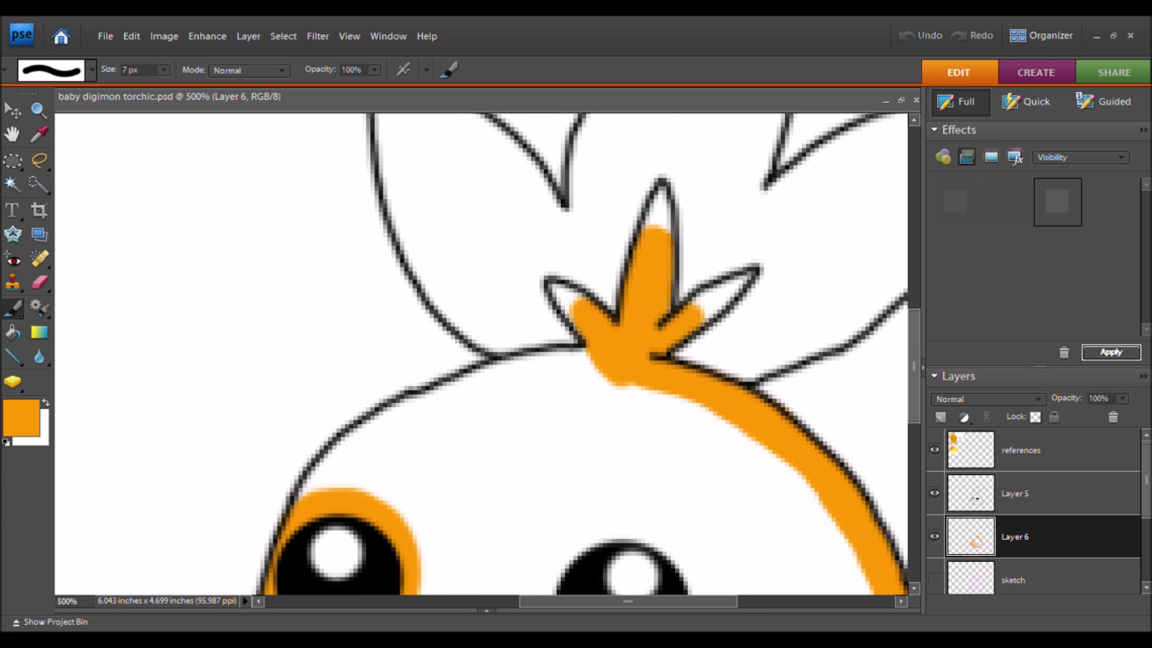
- Fill the three crest tips orange with a smaller brush and edge the head's upper-left outline in the same colour
key("bracketleft")
key("bracketleft")
key("bracketleft")
key("bracketleft")
left_click_drag(587, 304, 581, 327)
left_click_drag(749, 276, 703, 313)
left_click_drag(660, 191, 645, 247)
mouse_move(597, 362)
left_mouse_down()
mouse_move(413, 393)
mouse_move(340, 484)
left_mouse_up()
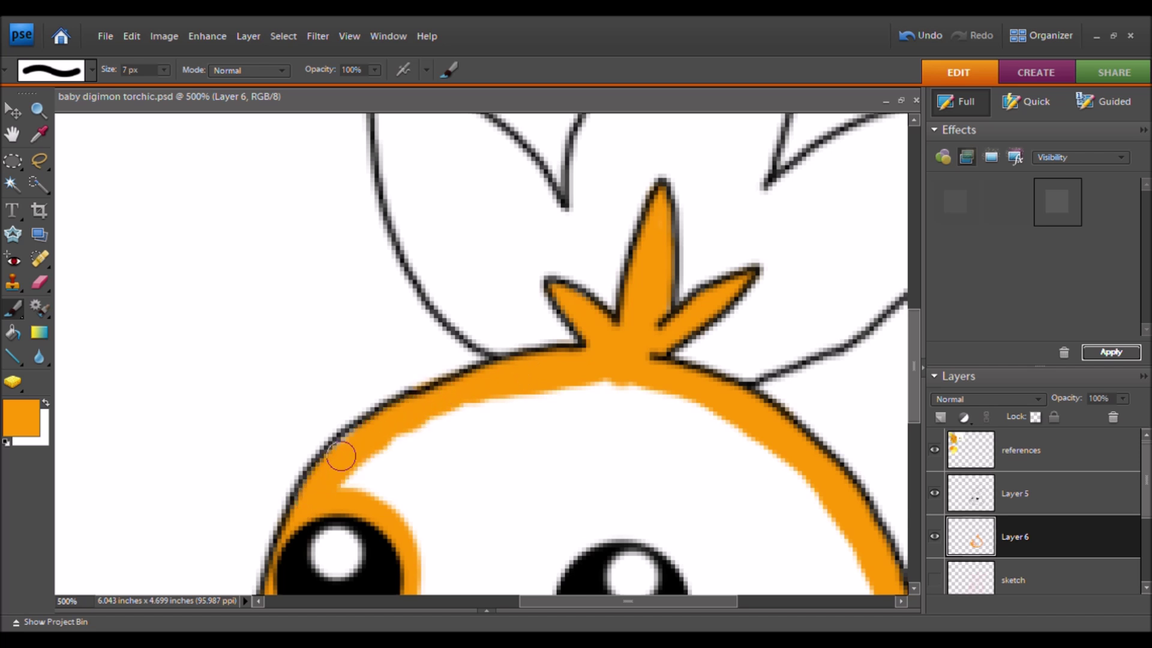
- Close the orange border around the face and fill the head's white interior orange with the Paint Bucket
left_click_drag(593, 390, 482, 216)
mouse_move(590, 441)
left_mouse_down()
mouse_move(558, 368)
mouse_move(450, 468)
mouse_move(589, 444)
left_mouse_up()
left_click(40, 283)
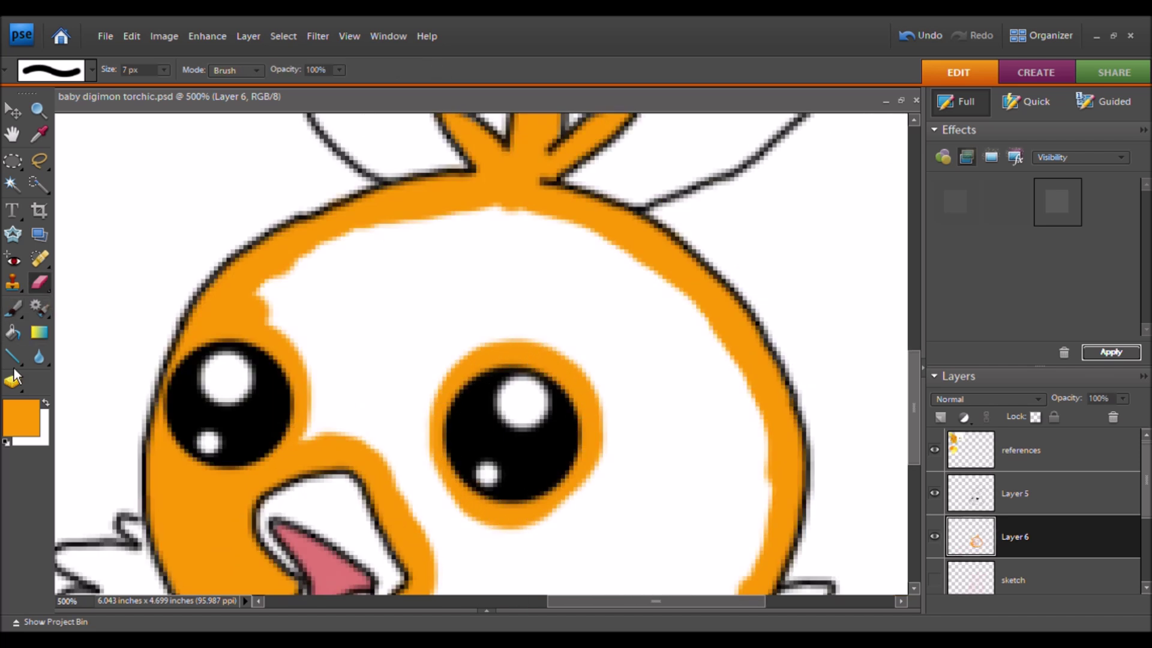
key("k")
left_click(390, 388)
key("b")
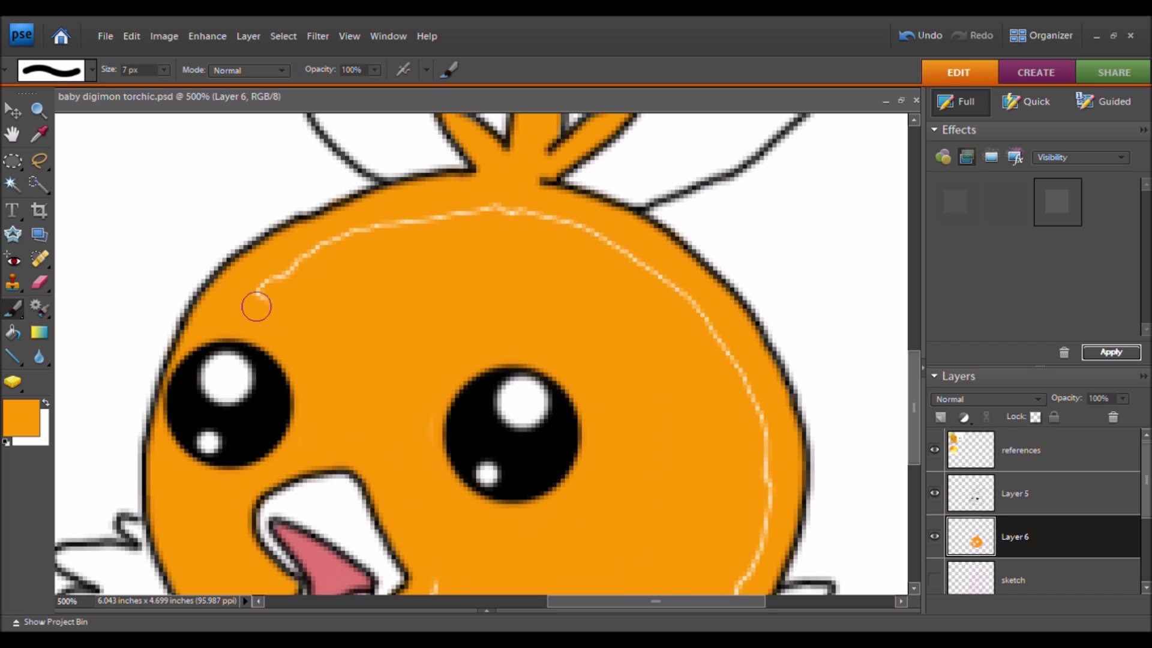
- Brush orange over the thin white seams left between the painted border and the filled face
left_click_drag(267, 317, 530, 213)
left_click_drag(544, 375, 535, 348)
mouse_move(755, 442)
left_mouse_down()
mouse_move(534, 189)
mouse_move(715, 587)
mouse_move(743, 356)
left_mouse_up()
mouse_move(690, 417)
left_mouse_down()
mouse_move(617, 439)
mouse_move(465, 360)
left_mouse_up()
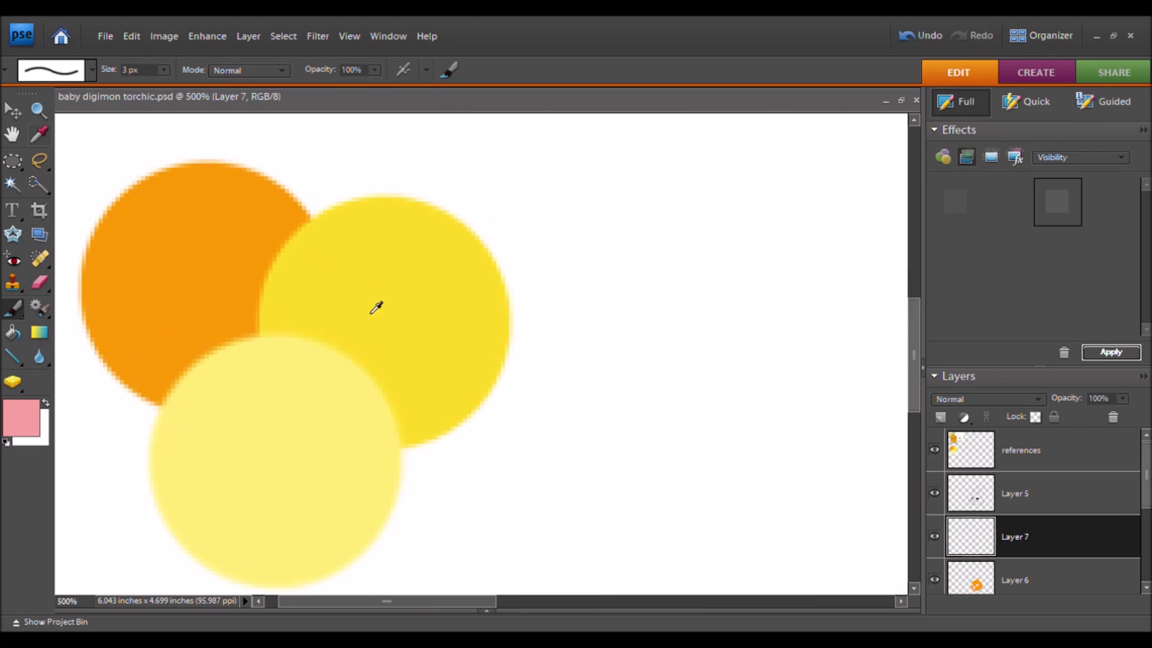
- Sample the bright yellow reference swatch, fade Layer 6 and show the sketch layer to reveal the lower body's colour boundary
left_click(376, 306, "alt")
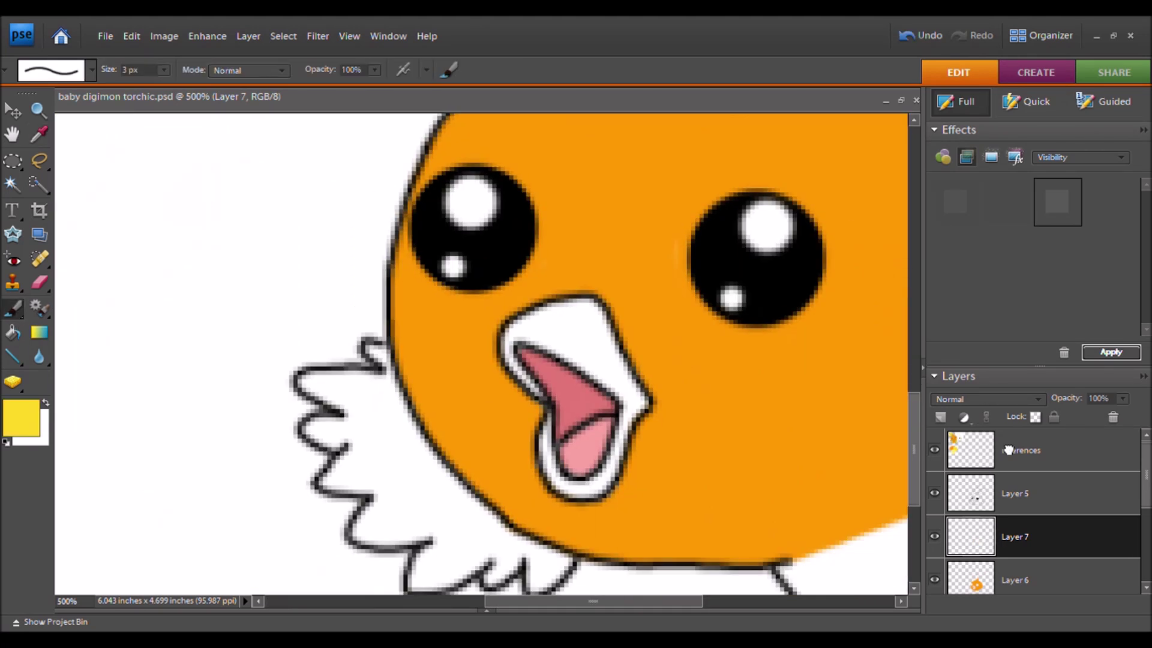
left_click(1014, 577)
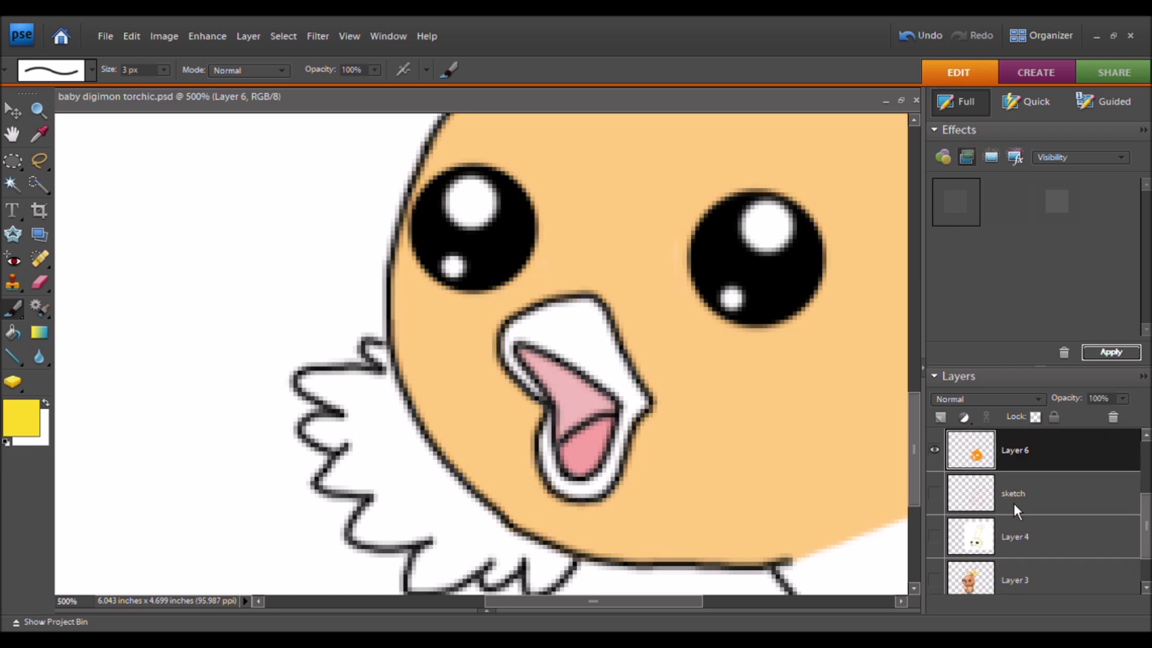
scroll(1142, 459, "down", 1)
left_click_drag(660, 420, 357, 314)
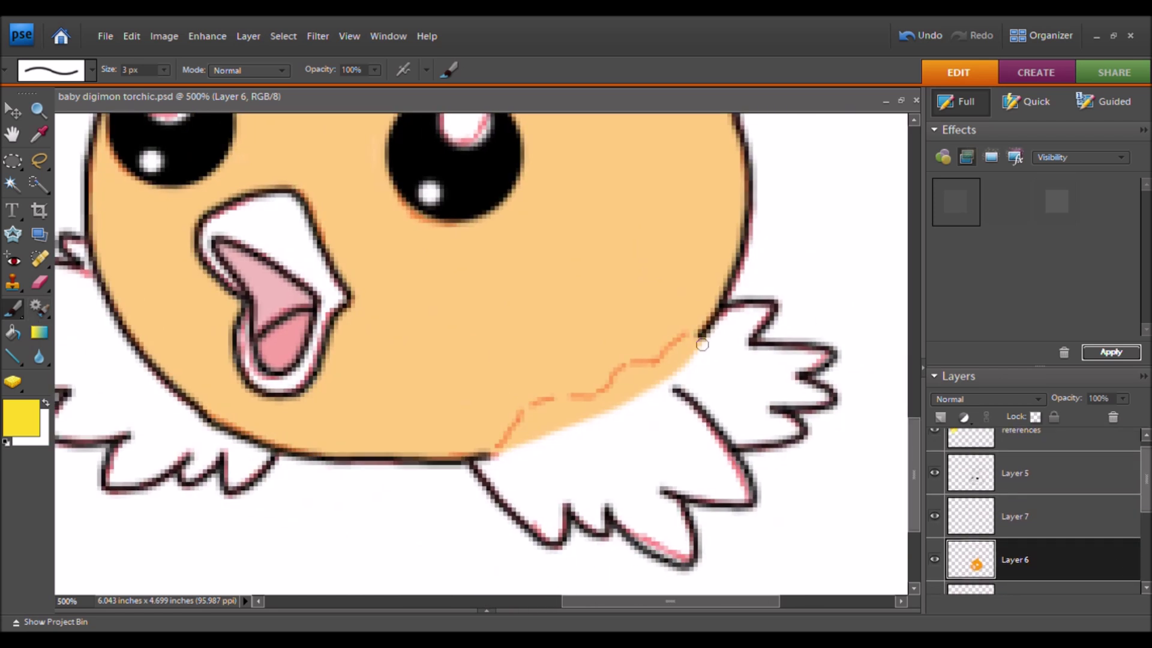
- Undo the yellow stroke on Layer 6 and paint the sketched chest boundary and first lower feather yellow on Layer 7
left_click_drag(696, 354, 638, 375)
left_click(1090, 530)
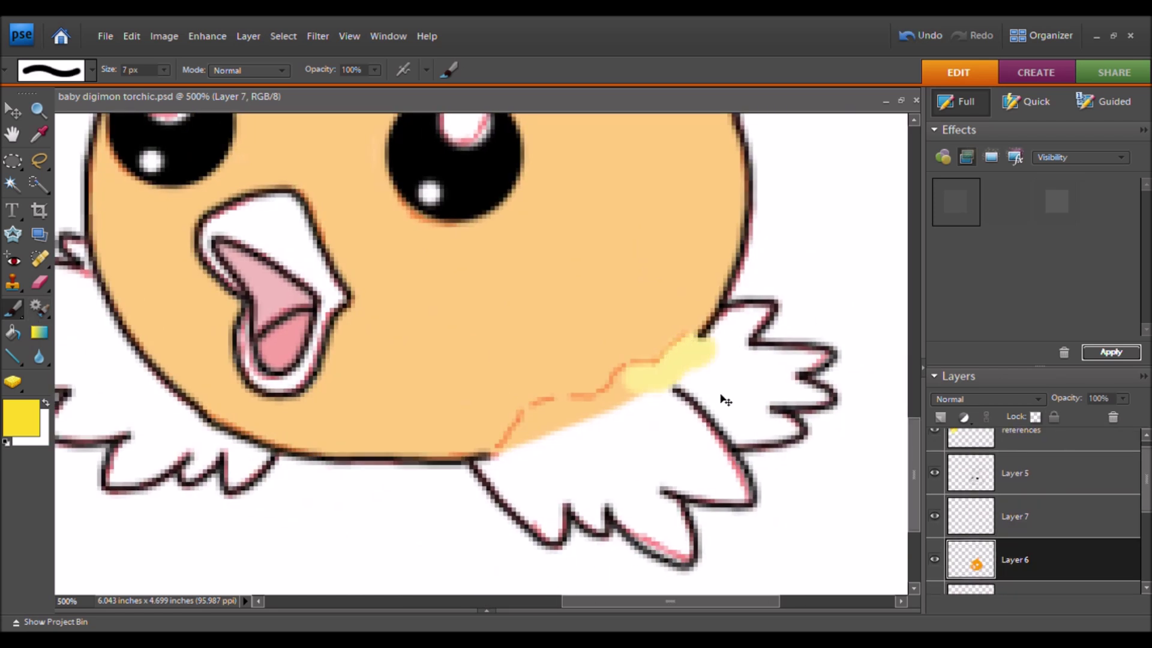
key("ctrl+z")
mouse_move(514, 442)
left_mouse_down()
mouse_move(514, 488)
mouse_move(540, 470)
left_mouse_up()
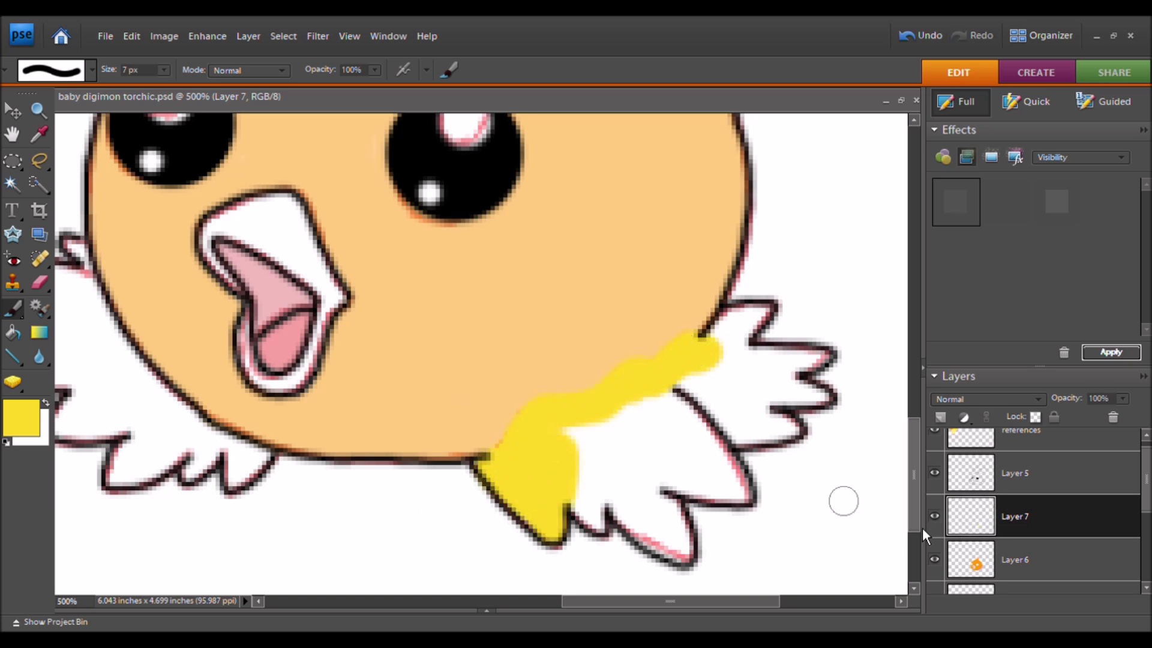
- Restore Layer 6 to full visibility, hide the sketch layer and make Layer 7 active
left_click(1056, 553)
double_click(1057, 202)
left_click(939, 591)
left_click(990, 530)
- Paint the right wing's feathers yellow up to the ink lines on Layer 7
mouse_move(781, 426)
left_mouse_down()
mouse_move(753, 424)
mouse_move(754, 402)
left_mouse_up()
left_click_drag(735, 488, 653, 405)
mouse_move(764, 403)
left_mouse_down()
mouse_move(753, 312)
mouse_move(806, 355)
left_mouse_up()
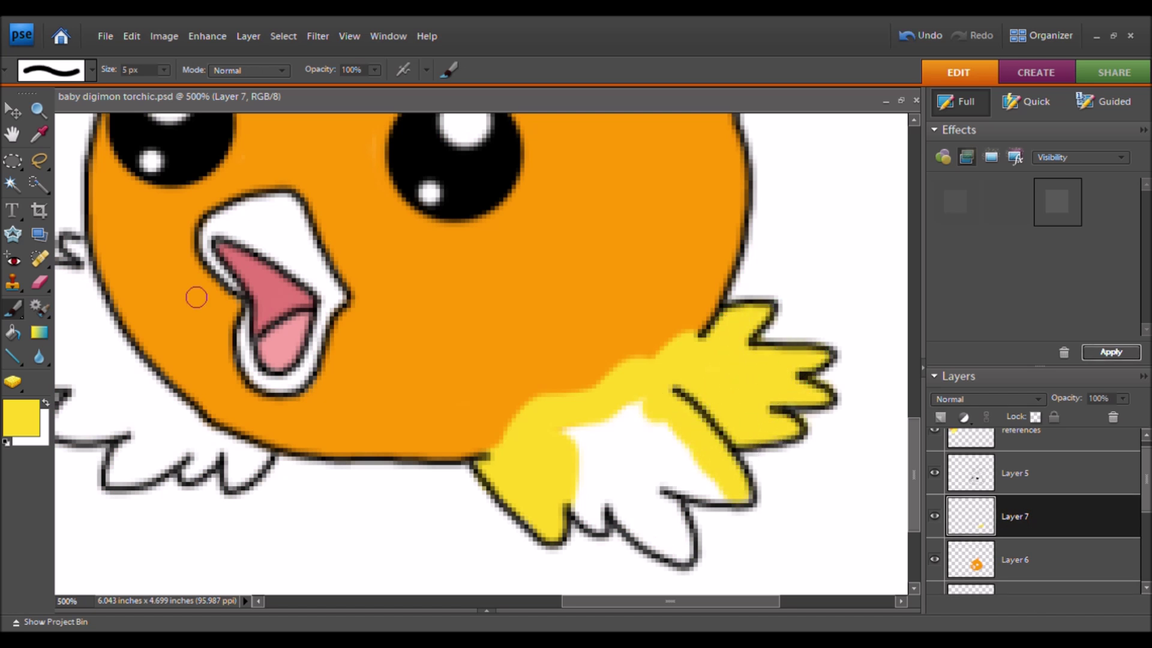
key("e")
key("b")
- Fill the remaining lower feathers yellow and soften their edge against the orange with a 12 px Blur tool at 50% strength
mouse_move(744, 495)
left_mouse_down()
mouse_move(658, 485)
mouse_move(641, 529)
mouse_move(593, 501)
mouse_move(650, 444)
mouse_move(608, 419)
left_mouse_up()
left_click(39, 357)
left_click_drag(690, 332, 567, 390)
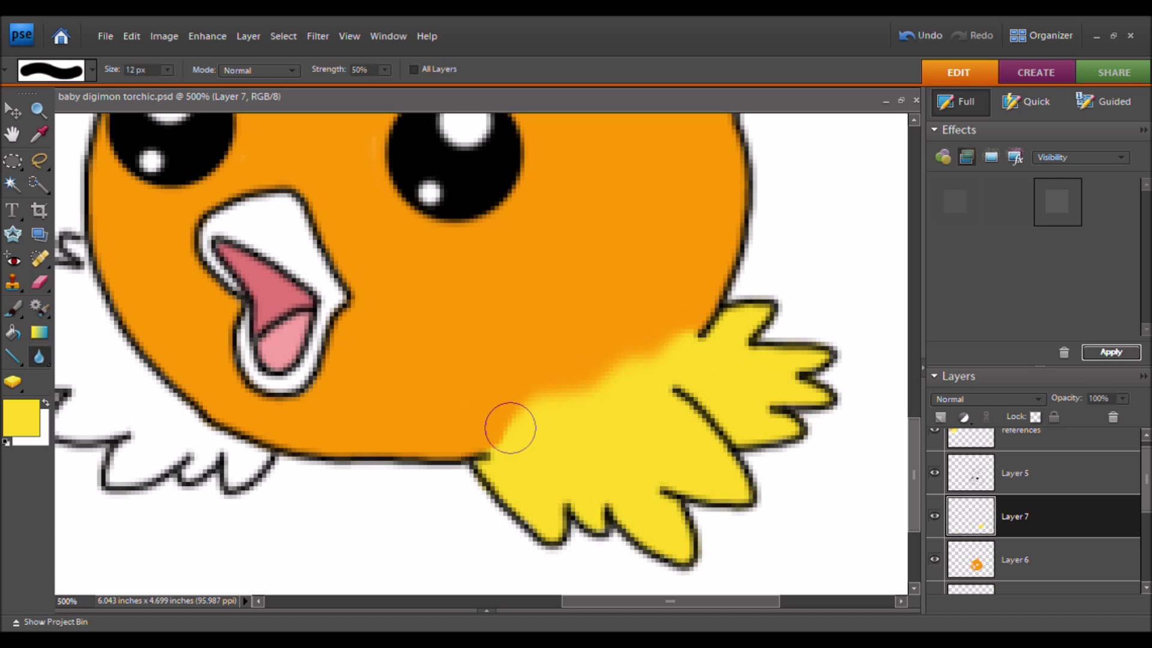
- Paint all the feathers of the left wing yellow with the brush, staying inside the ink lines
left_click(14, 310)
mouse_move(84, 258)
left_mouse_down()
mouse_move(285, 276)
mouse_move(245, 300)
mouse_move(282, 345)
left_mouse_up()
mouse_move(378, 474)
left_mouse_down()
mouse_move(317, 492)
mouse_move(288, 453)
mouse_move(299, 390)
mouse_move(282, 354)
mouse_move(244, 368)
mouse_move(623, 310)
left_mouse_up()
key("e")
key("b")
- Add a new layer above Layer 7 and sample the pale yellow reference swatch as the brush colour
left_click(940, 416)
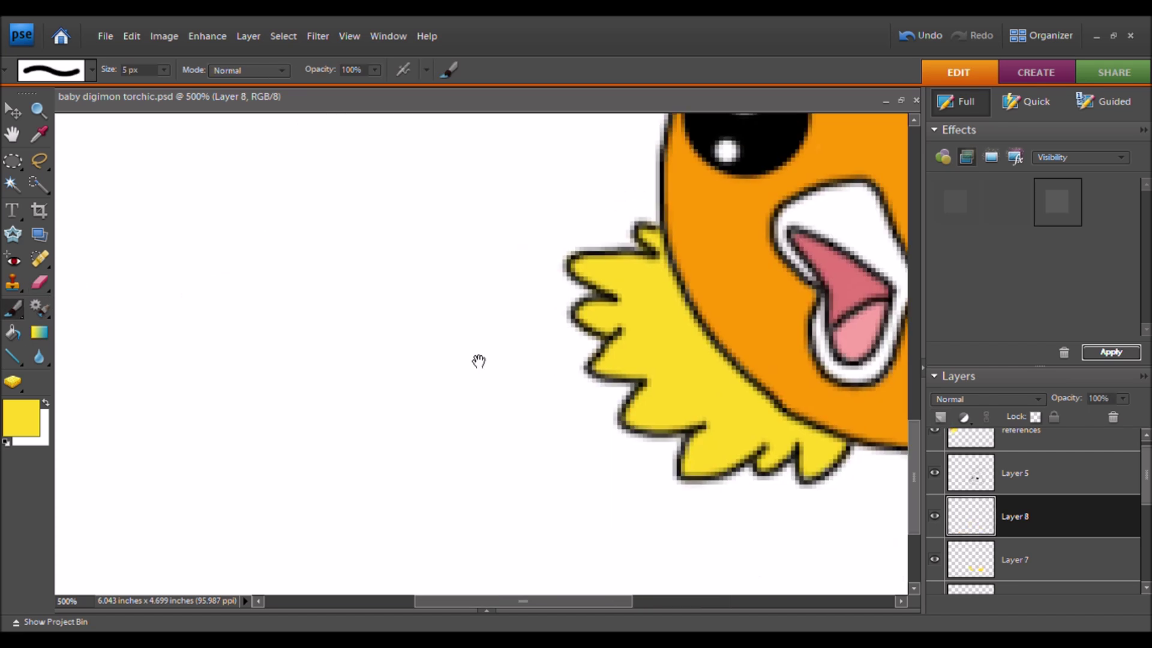
left_click_drag(311, 311, 552, 558)
left_click(313, 337, "alt")
- Paint the upper and lower beak pale yellow on Layer 8 with a 3 px brush
left_click_drag(774, 564, 423, 360)
left_click_drag(540, 581, 410, 435)
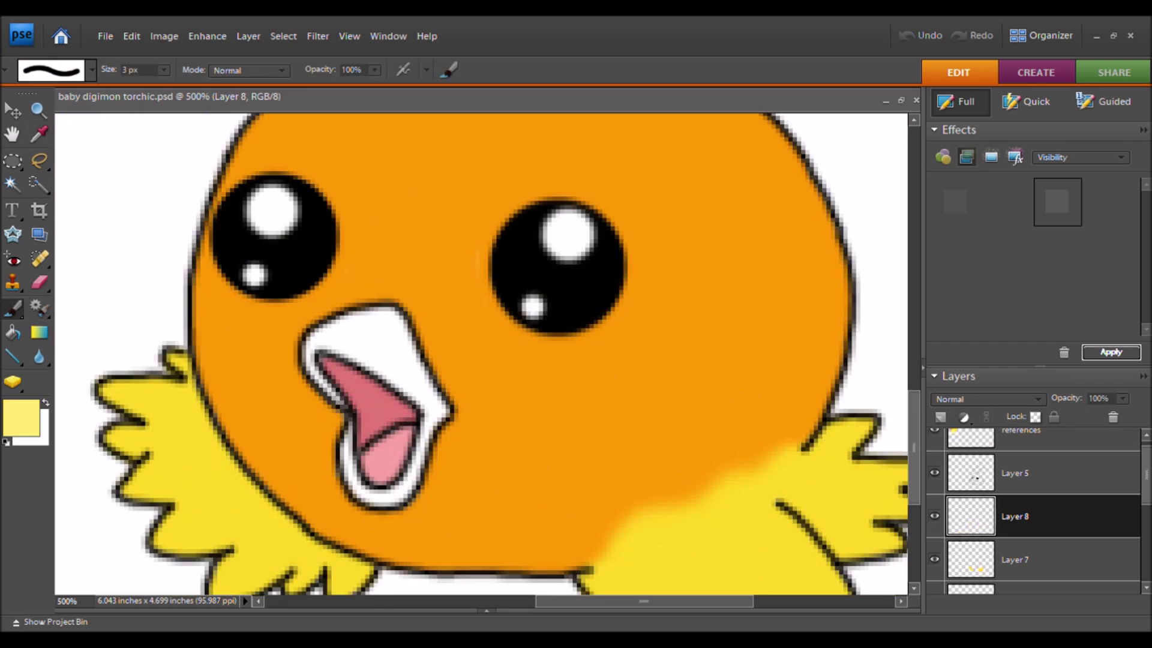
left_click_drag(324, 380, 358, 493)
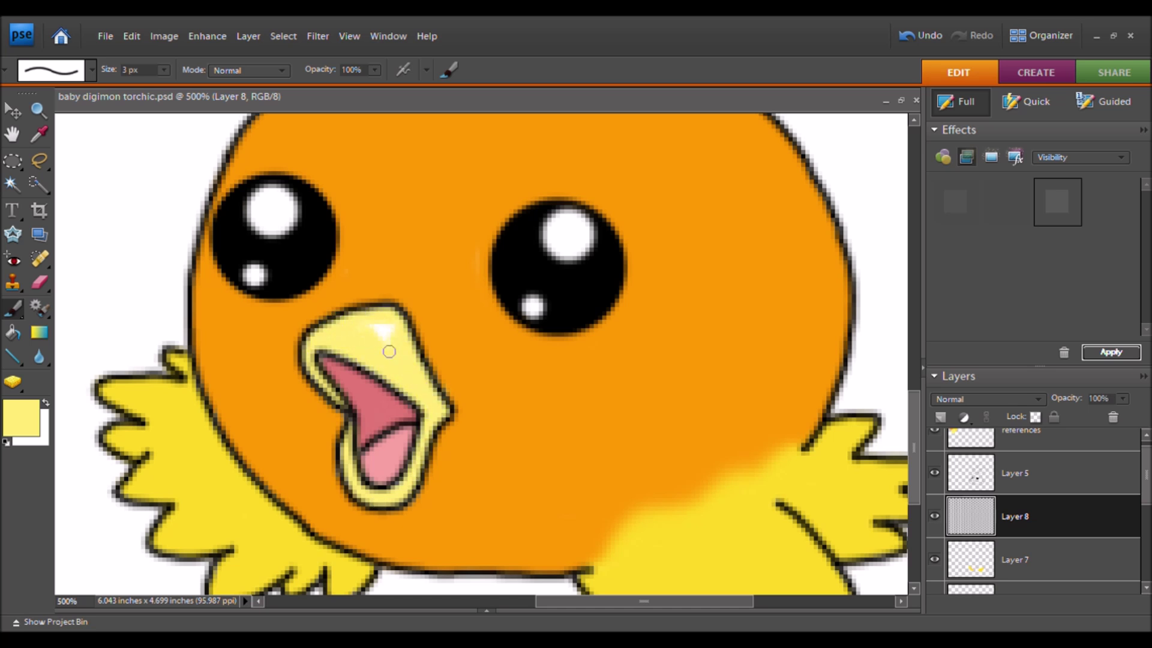
left_click_drag(388, 351, 380, 330)
- Sample the bright yellow of the wing feathers as the brush colour and make Layer 7 active
left_click(40, 134)
left_click(864, 543)
left_click(1020, 558)
- Paint a yellow border around the outside of the orange head crest
left_click_drag(566, 153, 510, 564)
left_click(13, 309)
left_click_drag(565, 352, 559, 362)
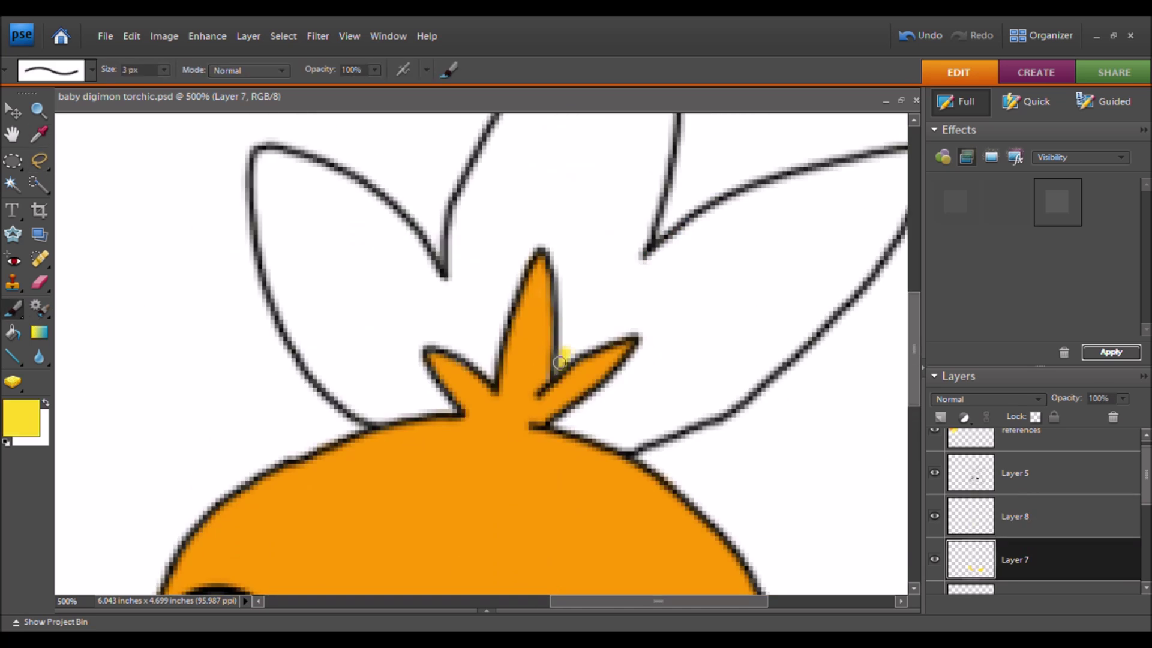
mouse_move(474, 348)
left_mouse_down()
mouse_move(417, 334)
mouse_move(560, 290)
mouse_move(642, 323)
mouse_move(580, 414)
mouse_move(390, 401)
left_mouse_up()
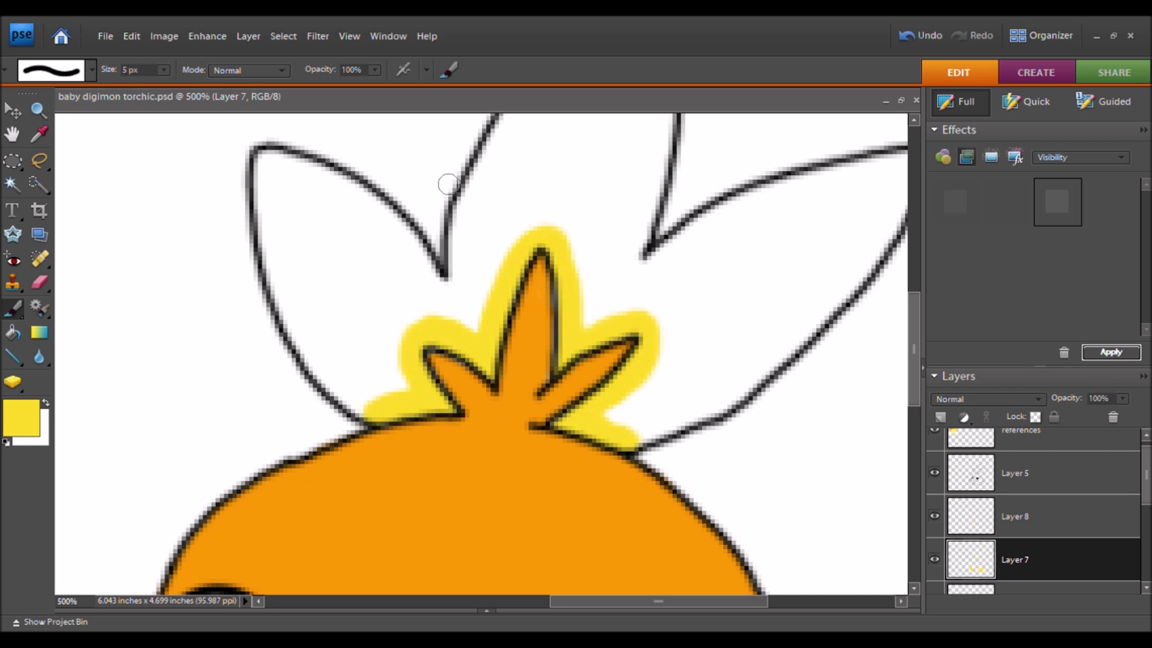
- Fill the left head plume yellow with the Paint Bucket and brush over its unfilled spots
mouse_move(434, 296)
left_mouse_down()
mouse_move(286, 162)
mouse_move(272, 250)
mouse_move(358, 393)
mouse_move(387, 396)
mouse_move(454, 312)
left_mouse_up()
left_click(13, 333)
left_click(330, 282)
left_click(12, 308)
mouse_move(399, 359)
left_mouse_down()
mouse_move(389, 319)
mouse_move(375, 352)
left_mouse_up()
- Paint yellow along the inside of the right and middle head plumes' outlines
left_click_drag(815, 242, 694, 283)
mouse_move(798, 198)
left_mouse_down()
mouse_move(746, 283)
mouse_move(637, 399)
mouse_move(516, 463)
left_mouse_up()
mouse_move(771, 203)
left_mouse_down()
mouse_move(597, 257)
mouse_move(517, 316)
left_mouse_up()
left_click_drag(808, 200, 804, 198)
left_click_drag(509, 309, 535, 177)
mouse_move(369, 201)
left_mouse_down()
mouse_move(332, 291)
mouse_move(341, 335)
left_mouse_up()
left_click_drag(528, 131, 550, 302)
mouse_move(556, 403)
left_mouse_down()
mouse_move(557, 227)
mouse_move(463, 232)
mouse_move(388, 375)
mouse_move(387, 405)
left_mouse_up()
- Fill the plumes' remaining white interior yellow with the Paint Bucket and brush over the leftover gaps
left_click(13, 332)
left_click(431, 384)
left_click(13, 309)
mouse_move(378, 531)
left_mouse_down()
mouse_move(380, 473)
mouse_move(538, 439)
left_mouse_up()
left_click_drag(615, 462, 555, 591)
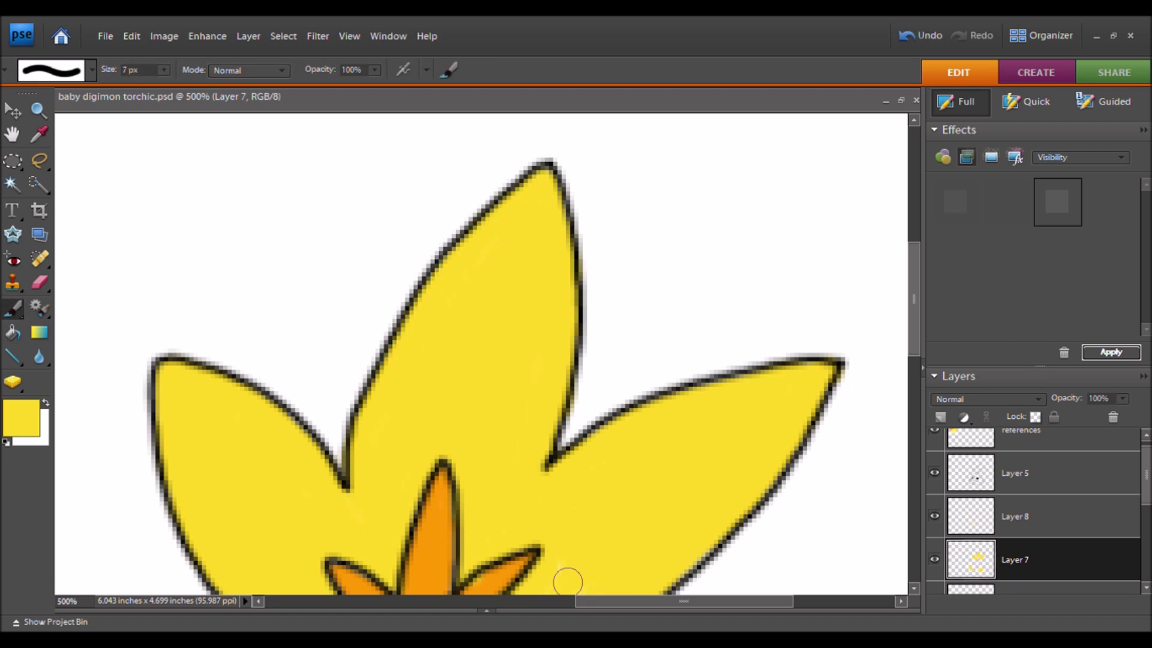
- Make Layer 6 active and sample the head's orange as the colour for a 3 px brush
scroll(581, 450, "down", 3)
scroll(581, 450, "left", 1)
key("e")
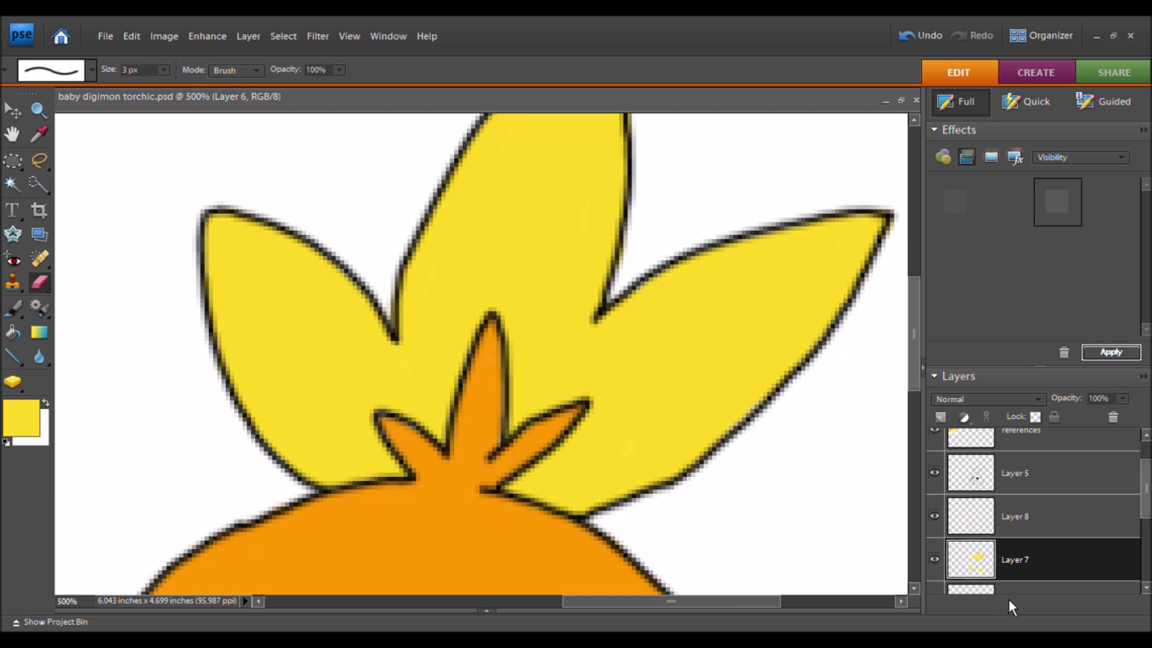
left_click(1013, 593)
key("b")
left_click(384, 548, "alt")
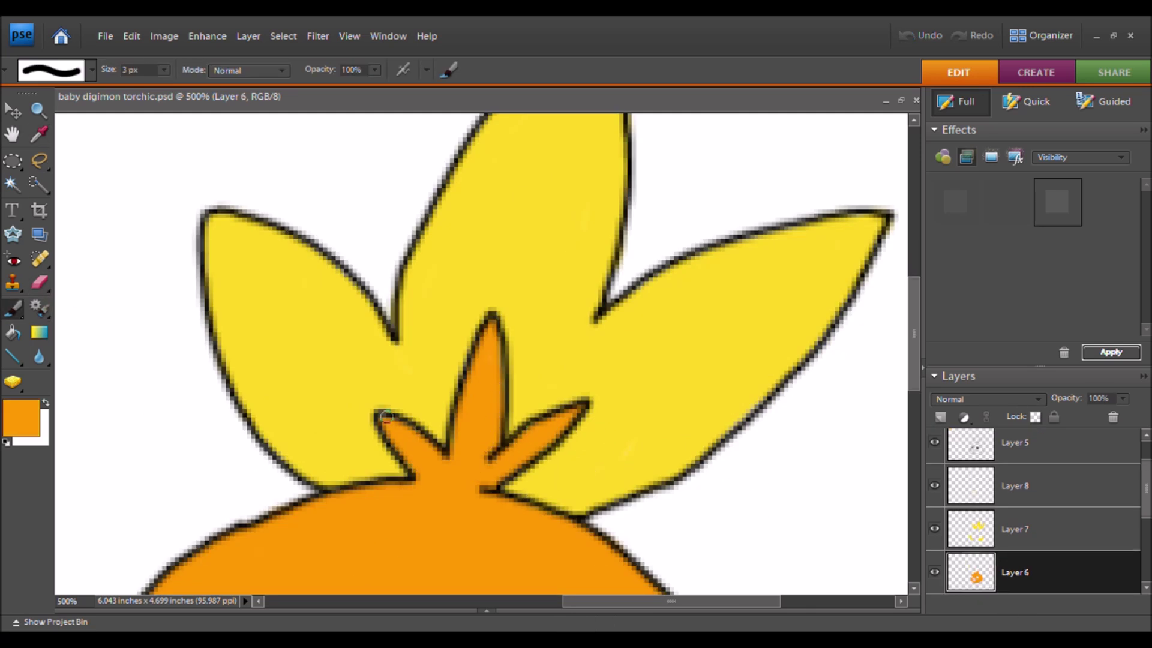